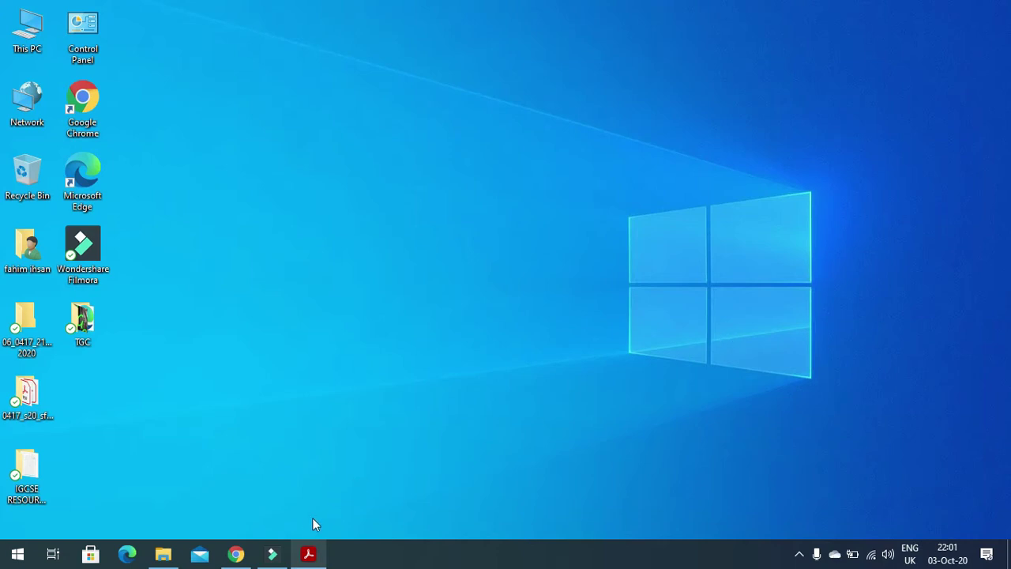
On page 6 Task 4 of the paper, highlight the invoice sentence and the instruction to open the CSVs
click(316, 554)
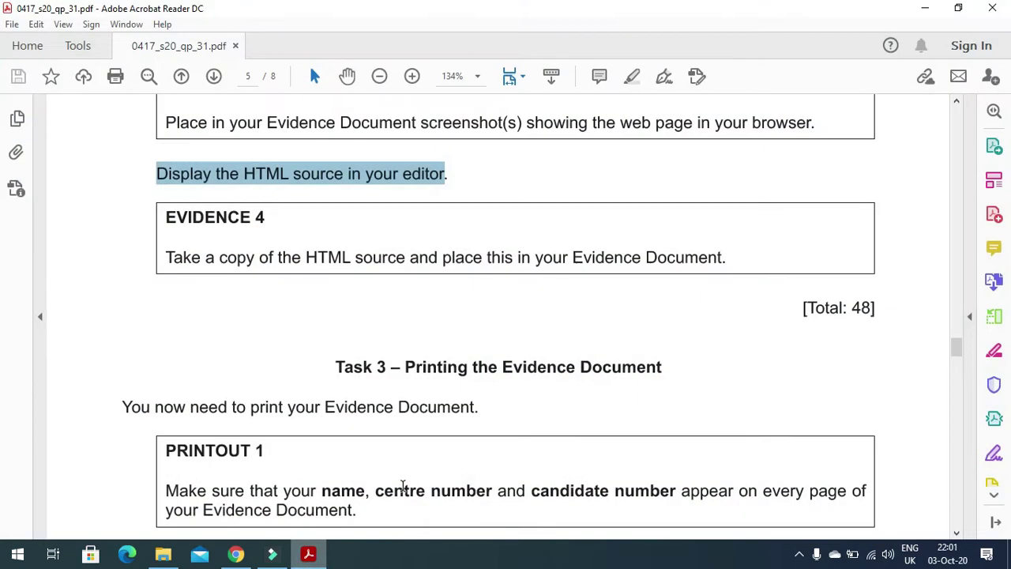
scroll(470, 425, down, 15)
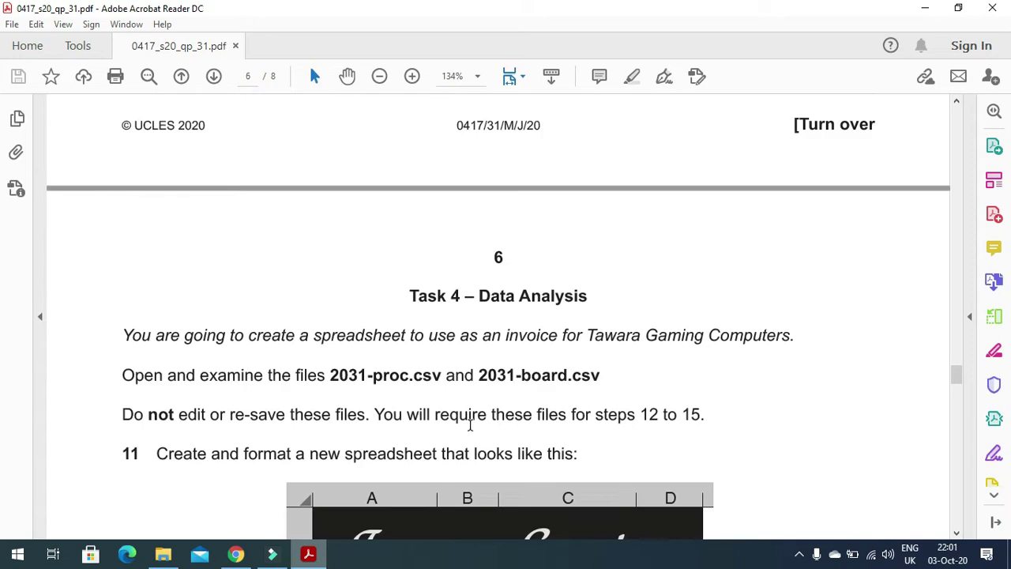
drag(120, 229, 767, 240)
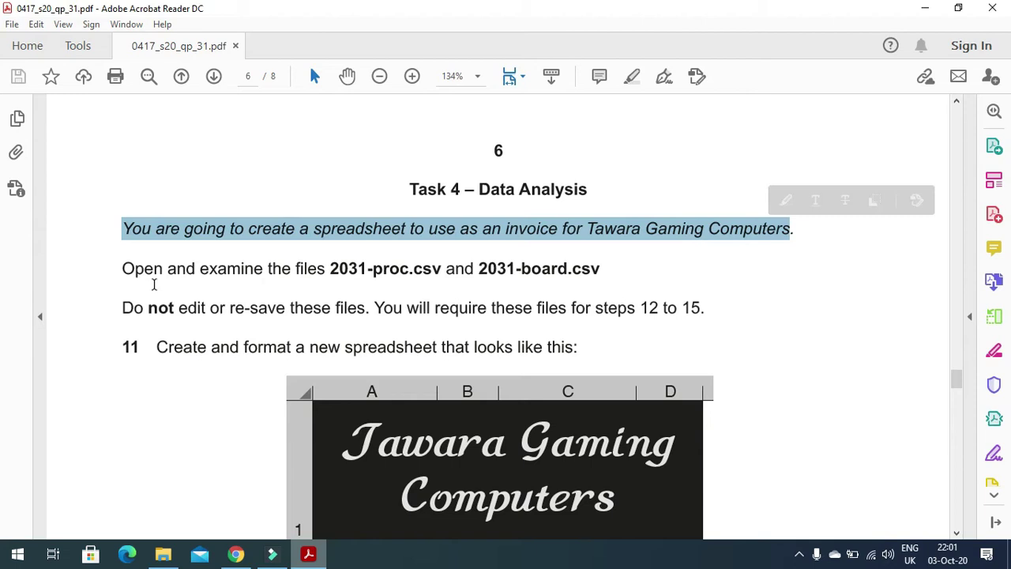
drag(119, 269, 520, 276)
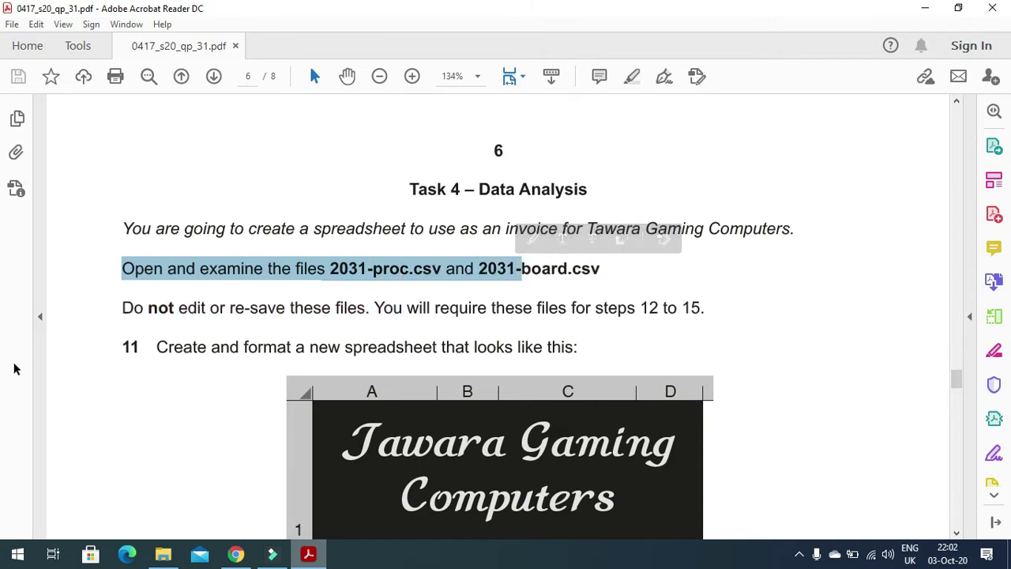
Open 2031-board.csv and 2031-proc.csv from the source files folder in Excel
click(164, 554)
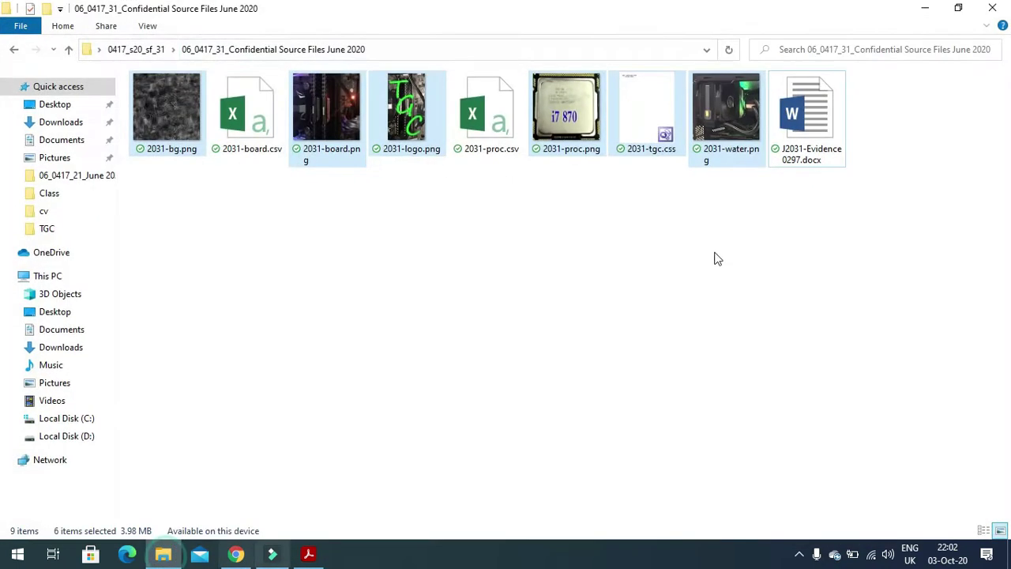
double_click(249, 110)
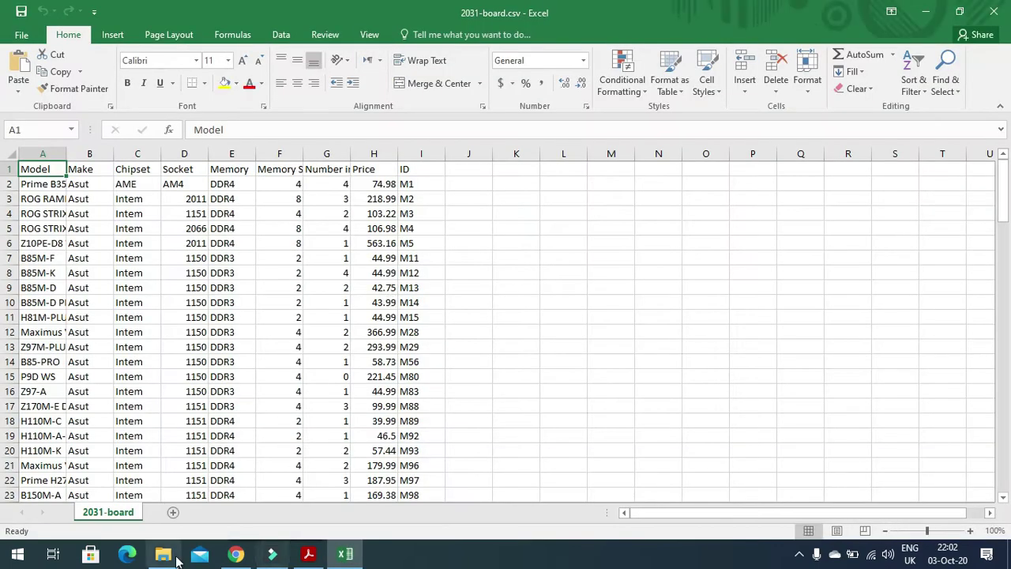
click(164, 554)
click(497, 122)
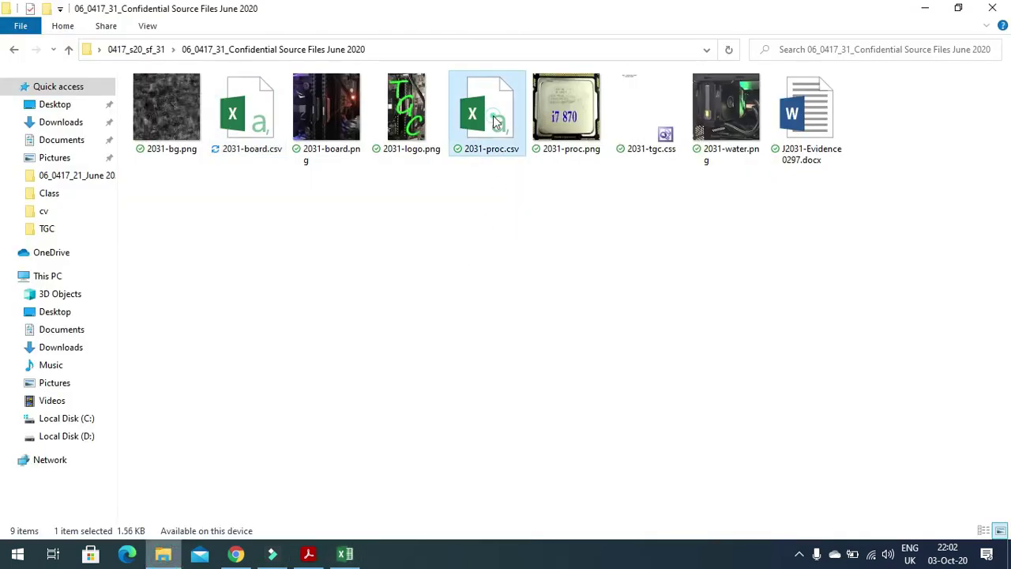
double_click(496, 122)
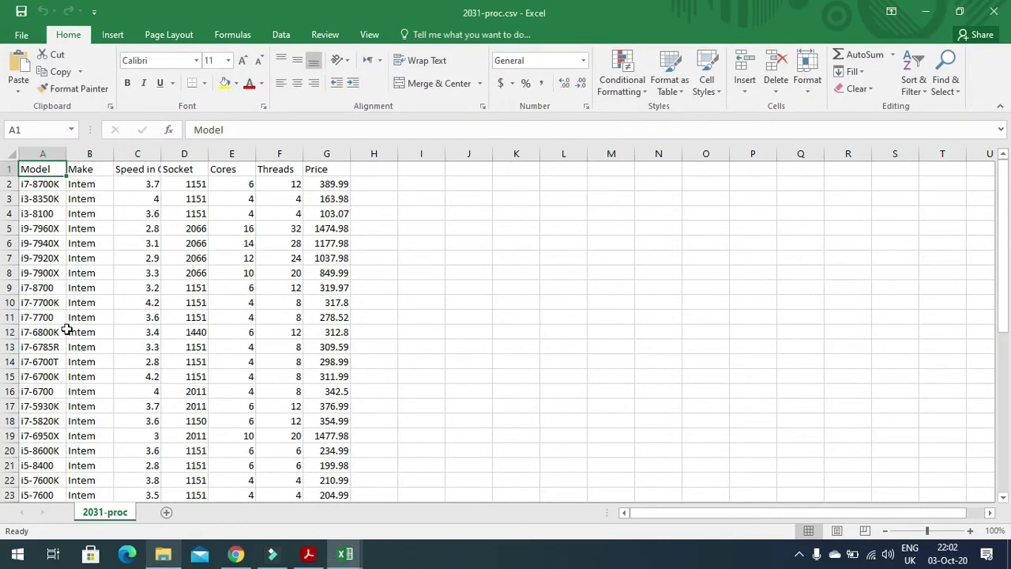
Highlight the warning not to edit or re-save the files and review the invoice layout in the paper
click(309, 554)
scroll(204, 283, down, 3)
drag(122, 202, 693, 217)
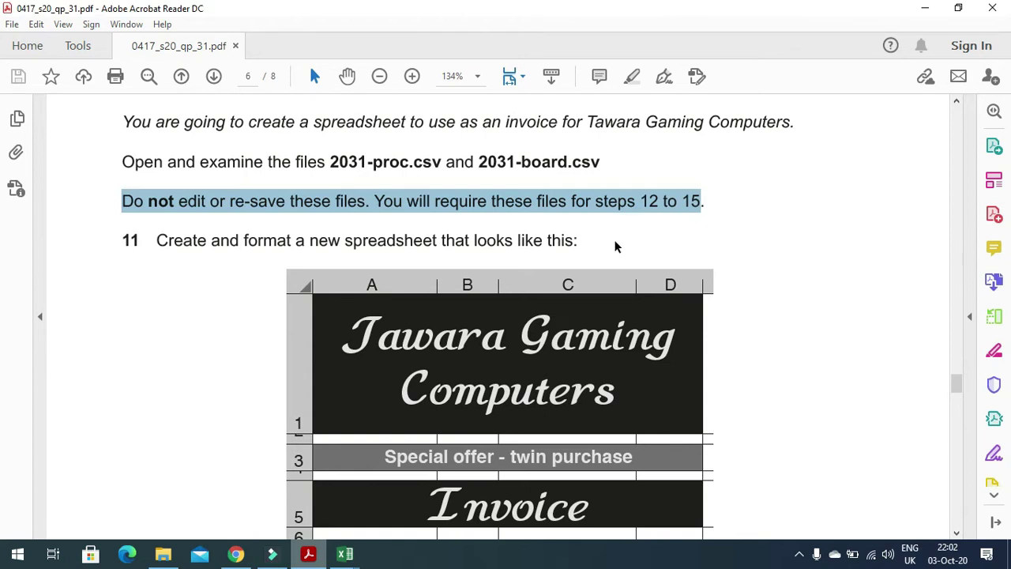
scroll(616, 242, down, 2)
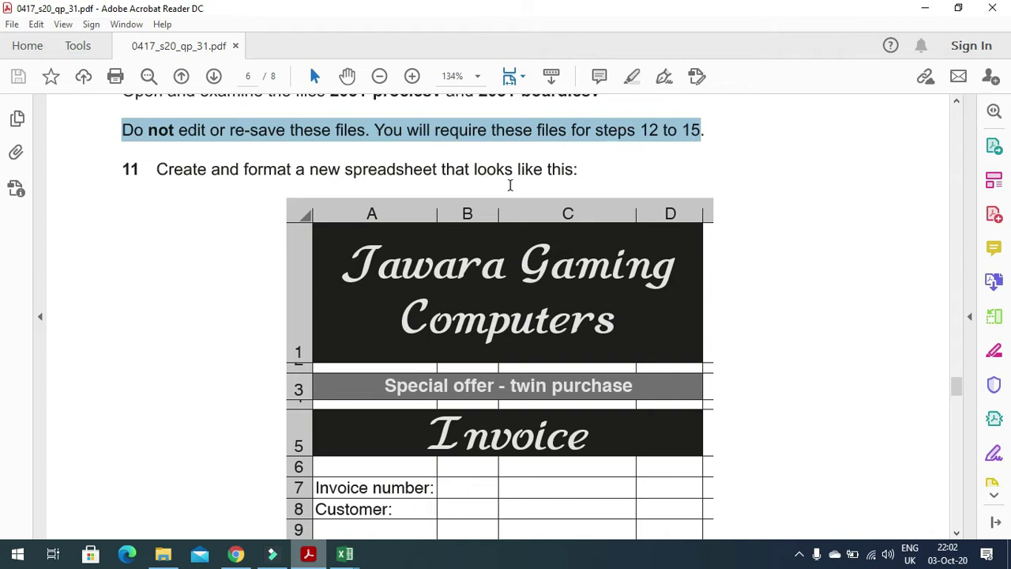
scroll(595, 294, down, 2)
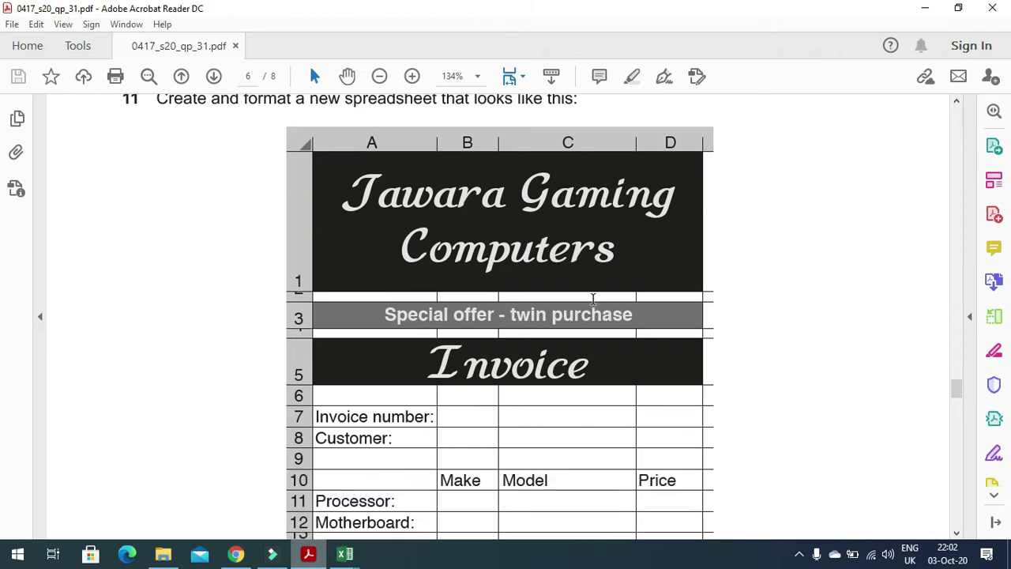
scroll(594, 298, down, 3)
scroll(594, 299, up, 3)
scroll(593, 299, down, 4)
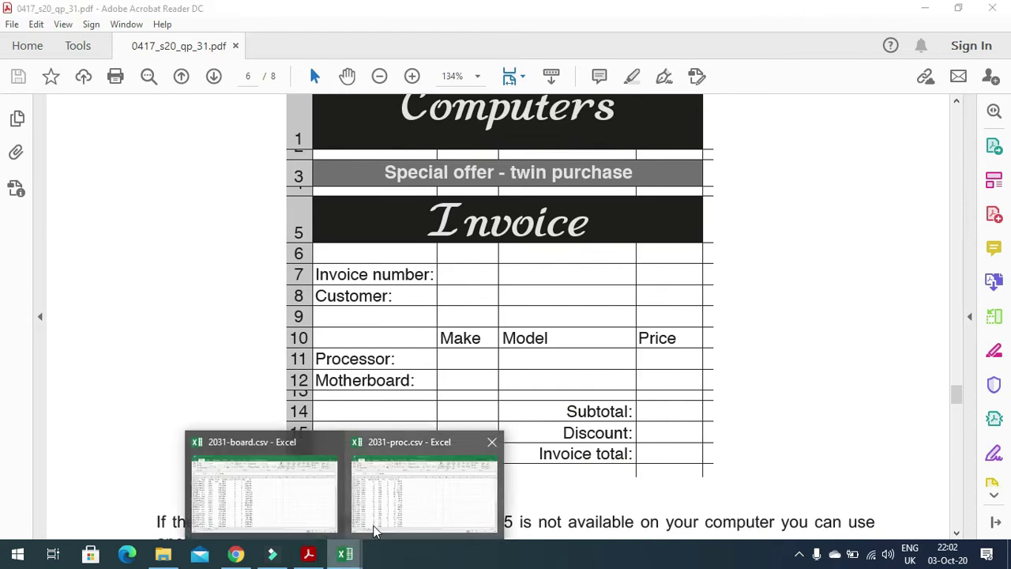
Bring up the 2031-board.csv workbook and show its File Info page
click(372, 521)
mouse_move(342, 558)
click(280, 491)
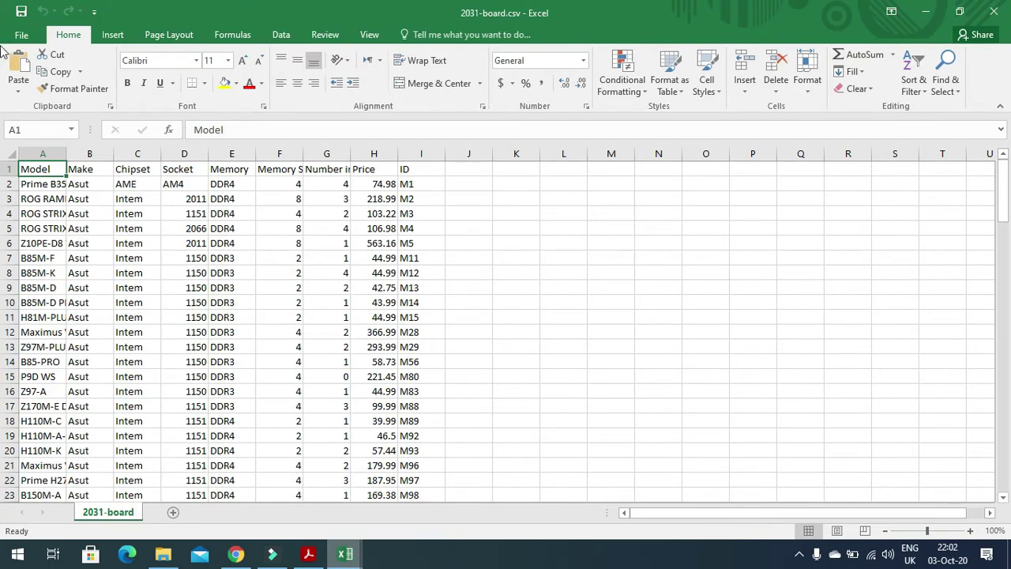
click(22, 35)
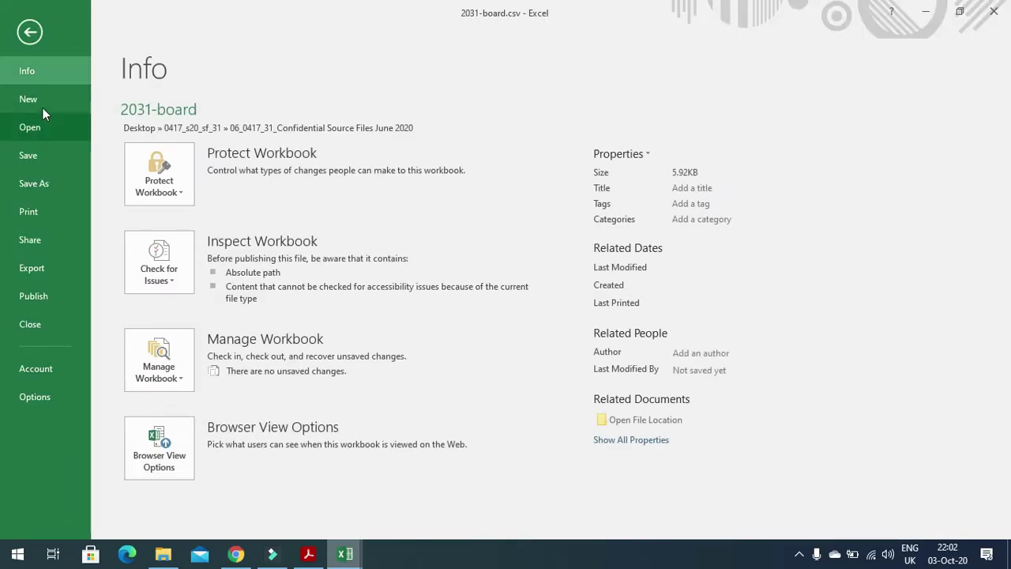
Create a new blank workbook, Book1, alongside the two CSV workbooks
click(42, 104)
click(182, 271)
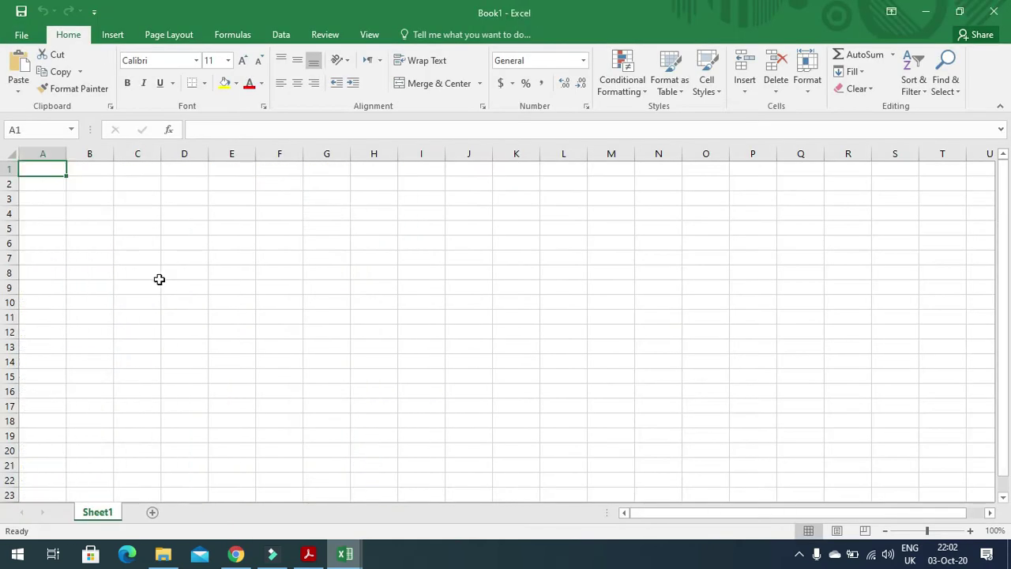
key(alt+Tab)
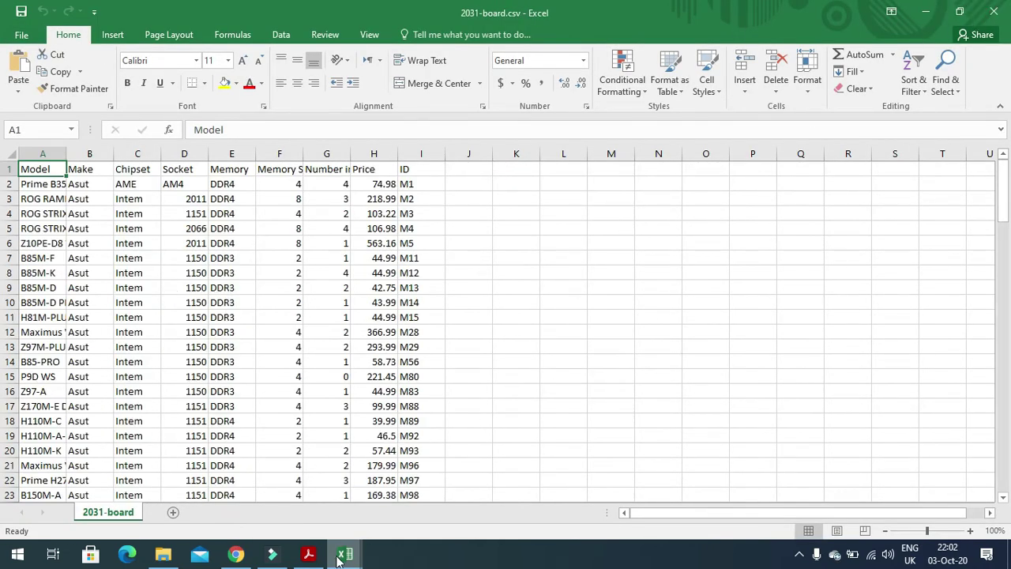
mouse_move(339, 559)
click(480, 501)
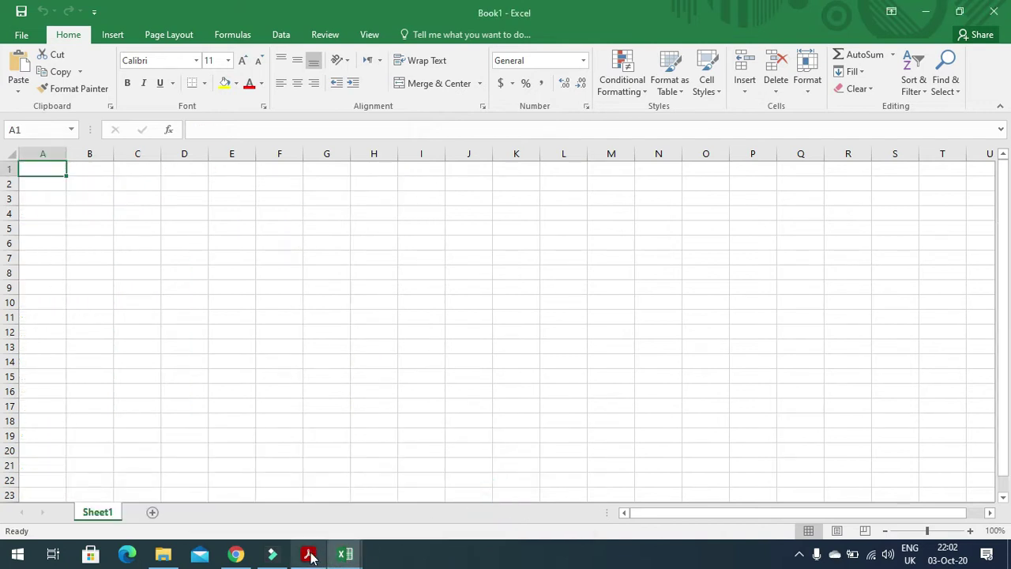
Check the invoice layout in the paper, then select A1:D1 in Book1 for the title
click(309, 555)
scroll(420, 483, up, 3)
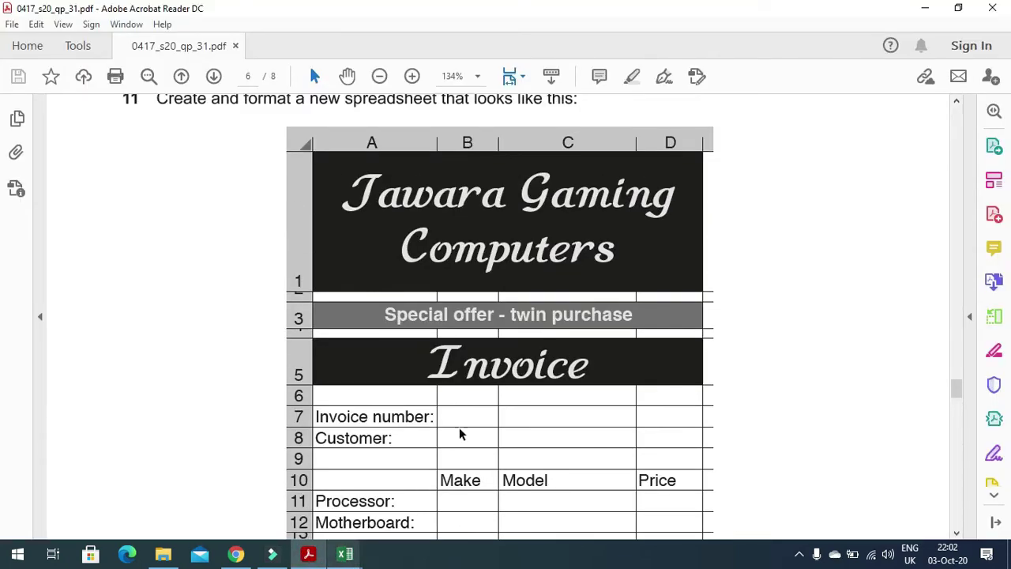
click(345, 555)
drag(44, 171, 190, 172)
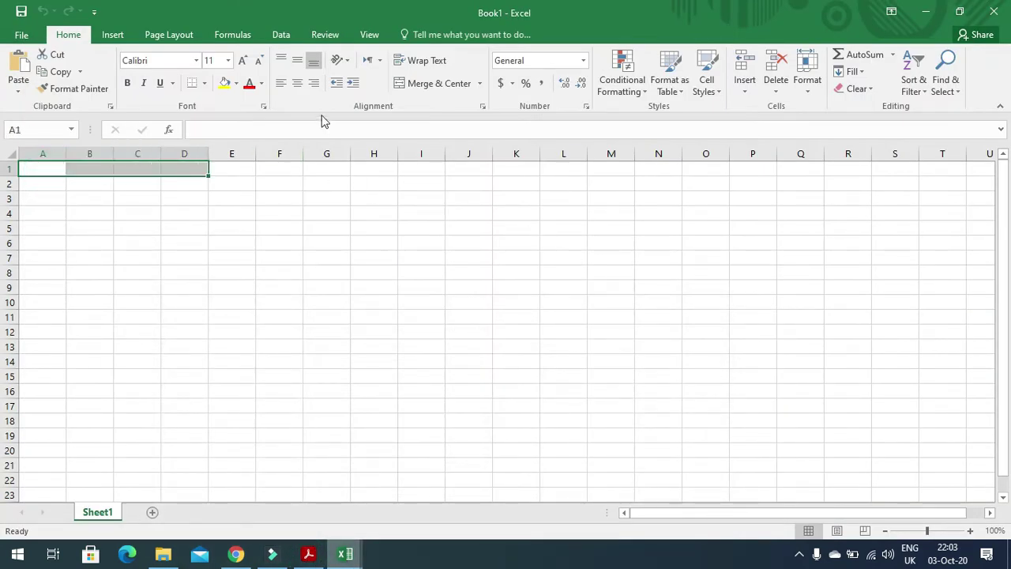
Merge A1:D1 and paste the company title copied from the paper into it
click(411, 84)
key(alt+Tab)
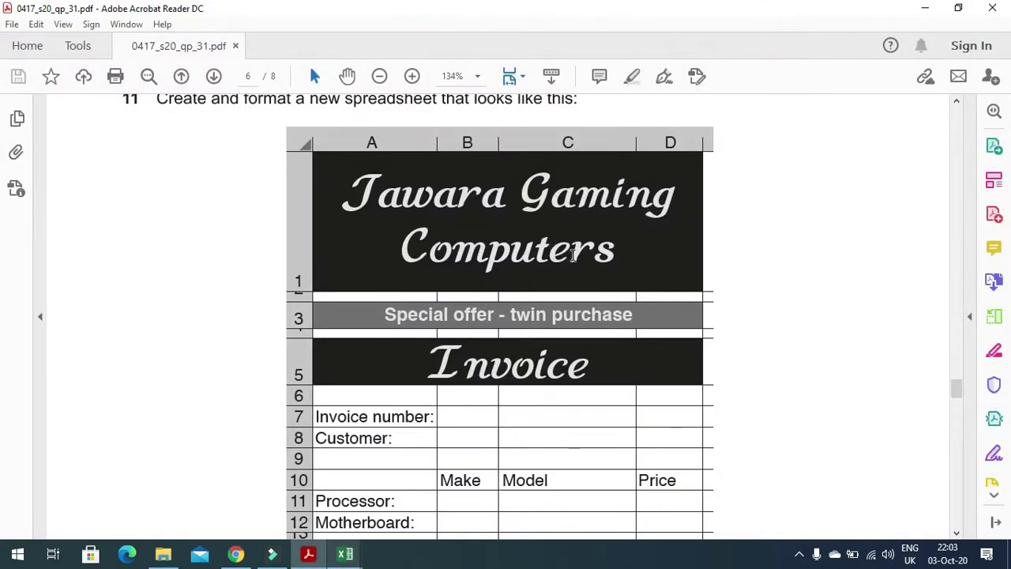
drag(620, 257, 383, 215)
key(ctrl+c)
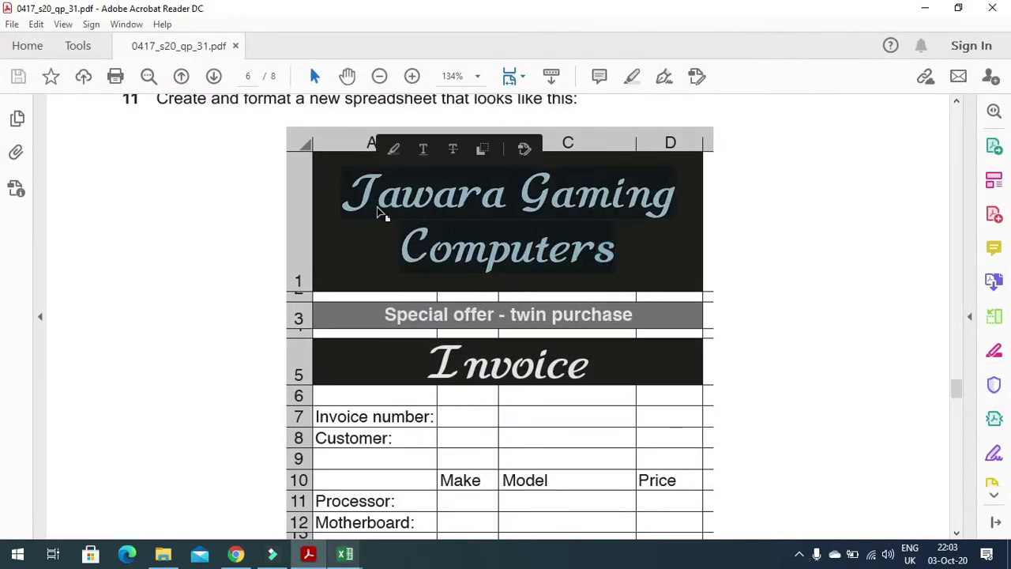
key(alt+Tab)
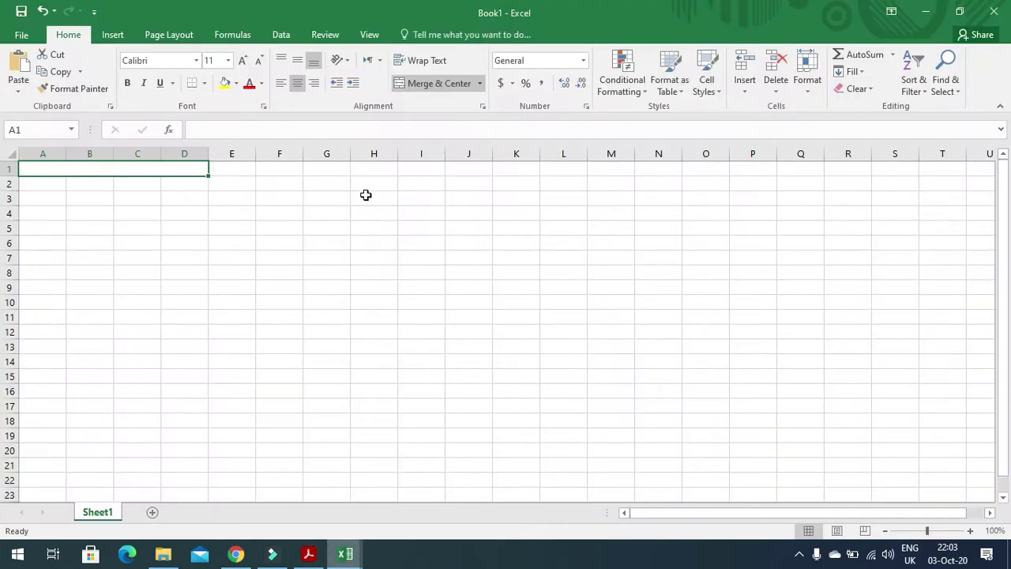
double_click(168, 172)
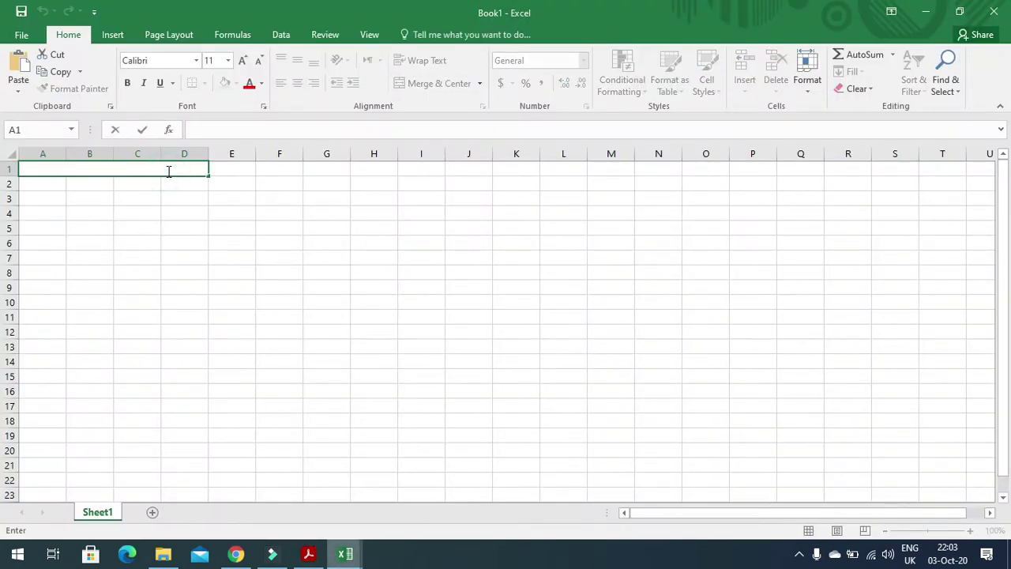
key(ctrl+v)
Correct the title's first letter so A1 reads 'Tawara Gaming Computers'
key(alt+Tab)
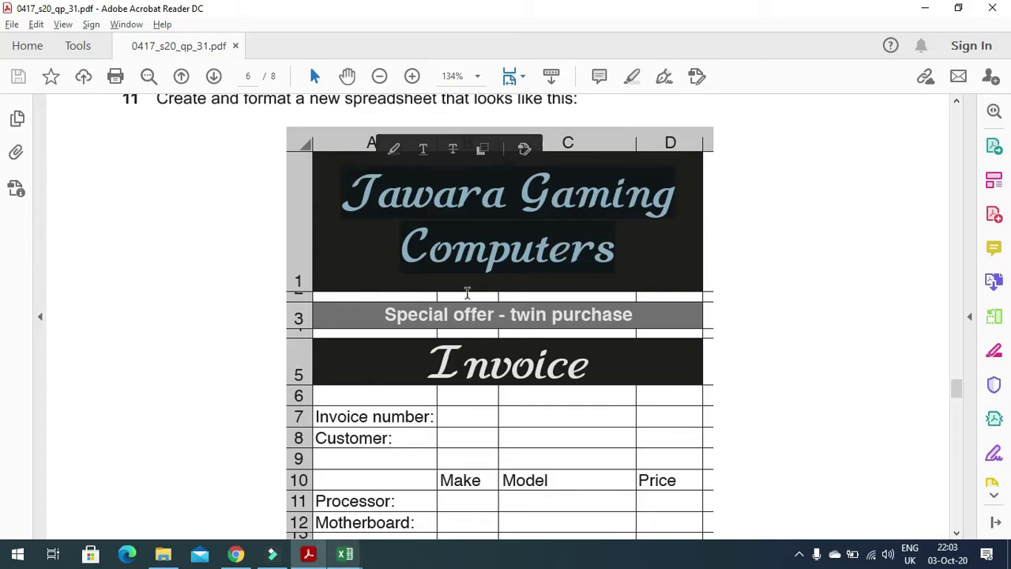
key(alt+Tab)
key(alt+Tab)
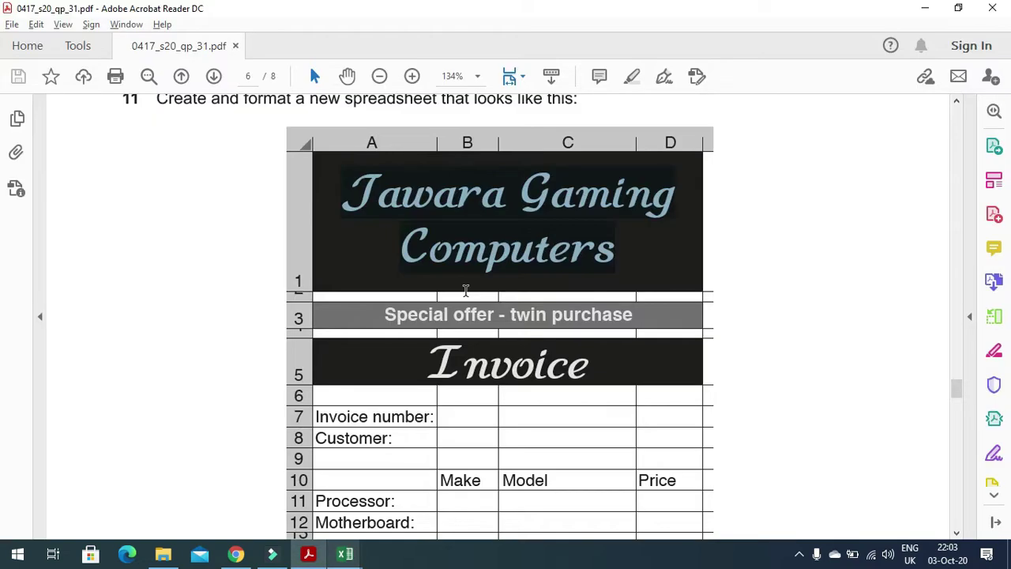
key(alt+Tab)
click(85, 172)
key(BackSpace)
text(Tawara Gaming)
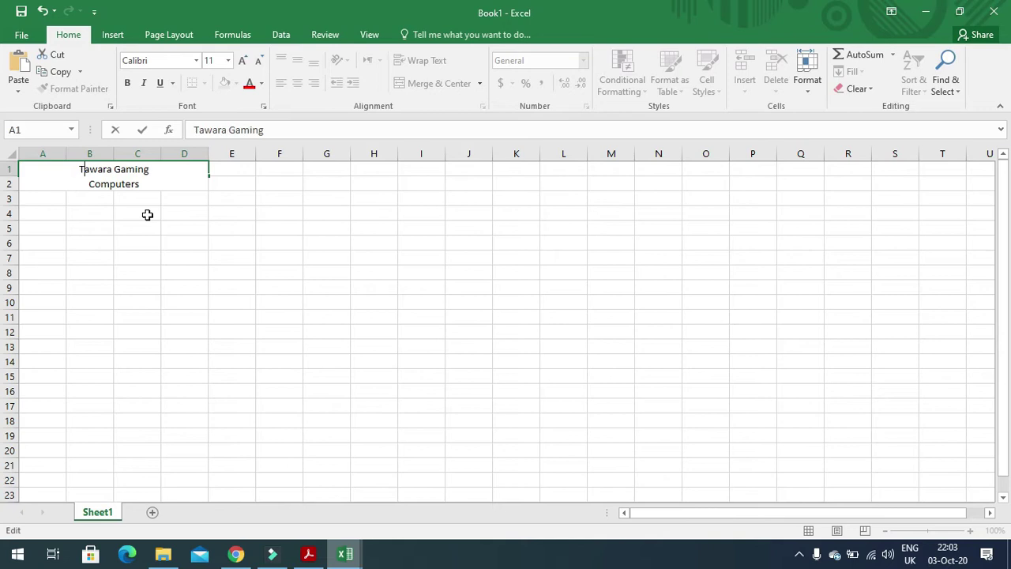
key(alt+Tab)
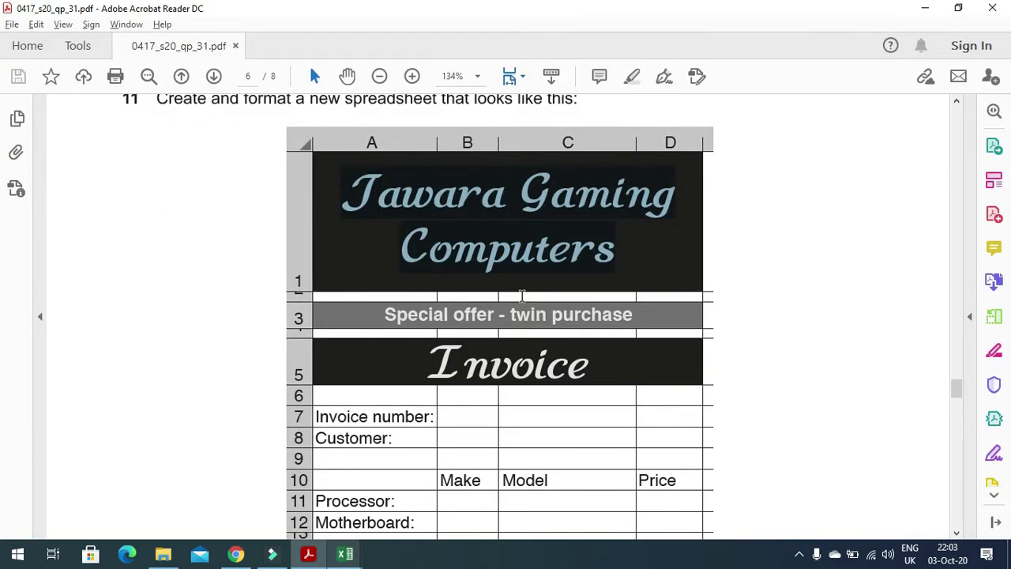
key(alt+Tab)
key(alt+Tab)
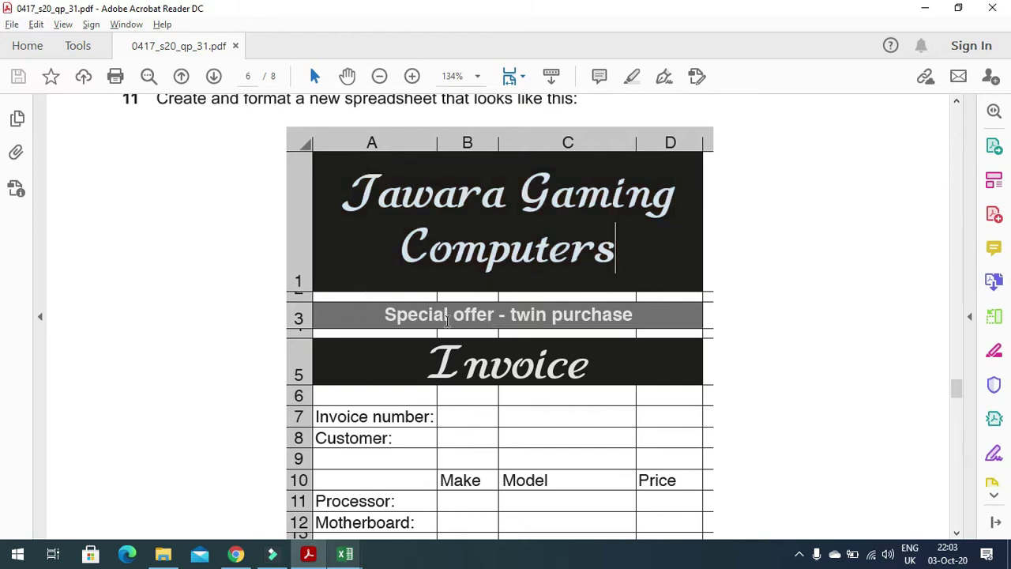
key(alt+Tab)
click(210, 221)
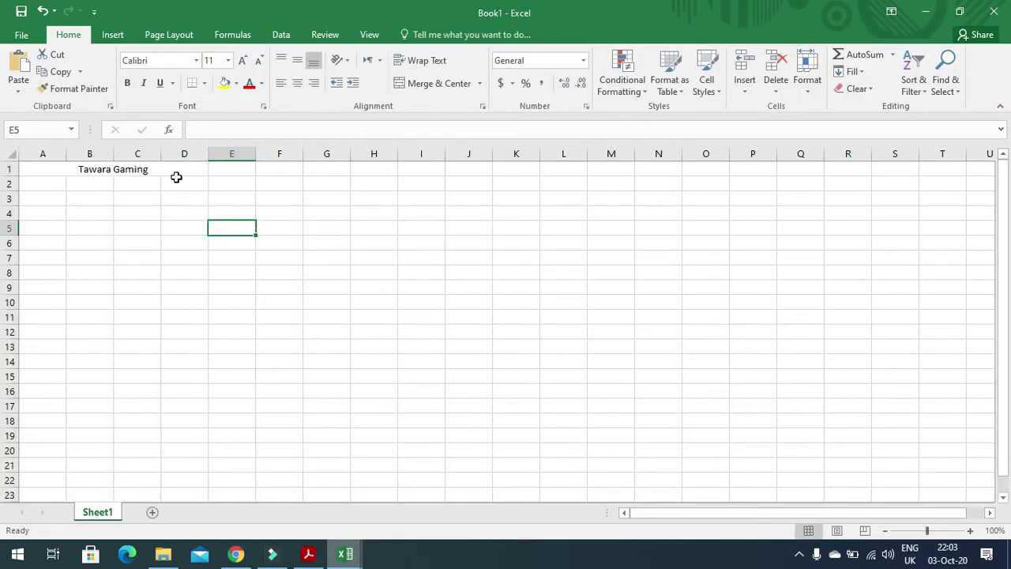
Give the title cell A1 a black fill with white text
click(176, 171)
click(236, 83)
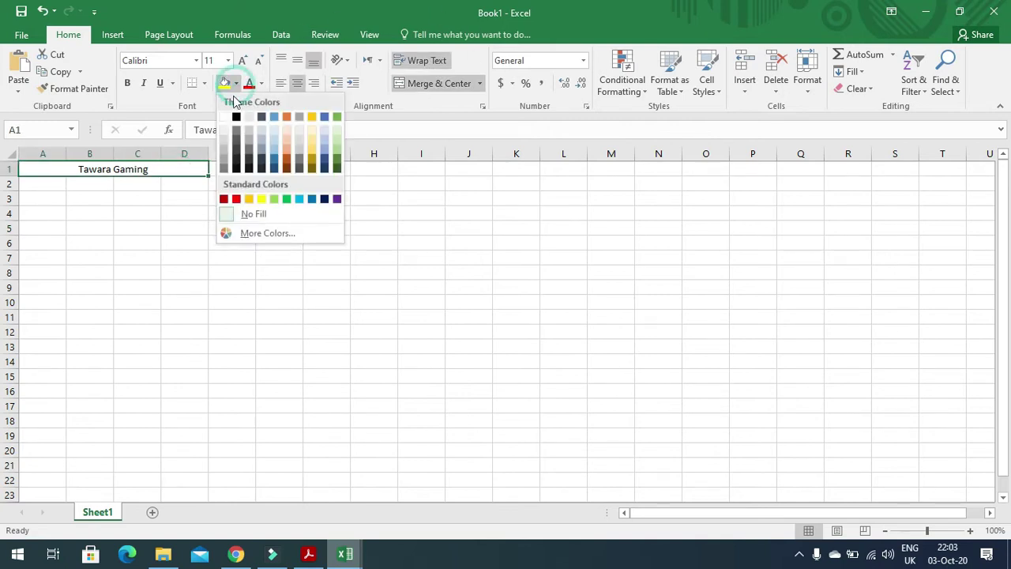
click(235, 117)
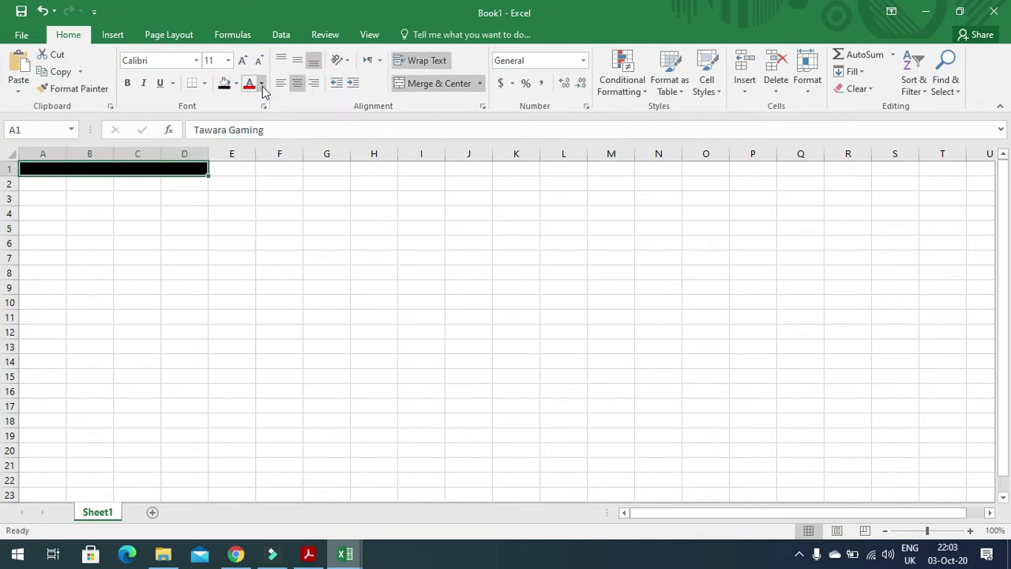
click(262, 83)
click(249, 135)
key(alt+Tab)
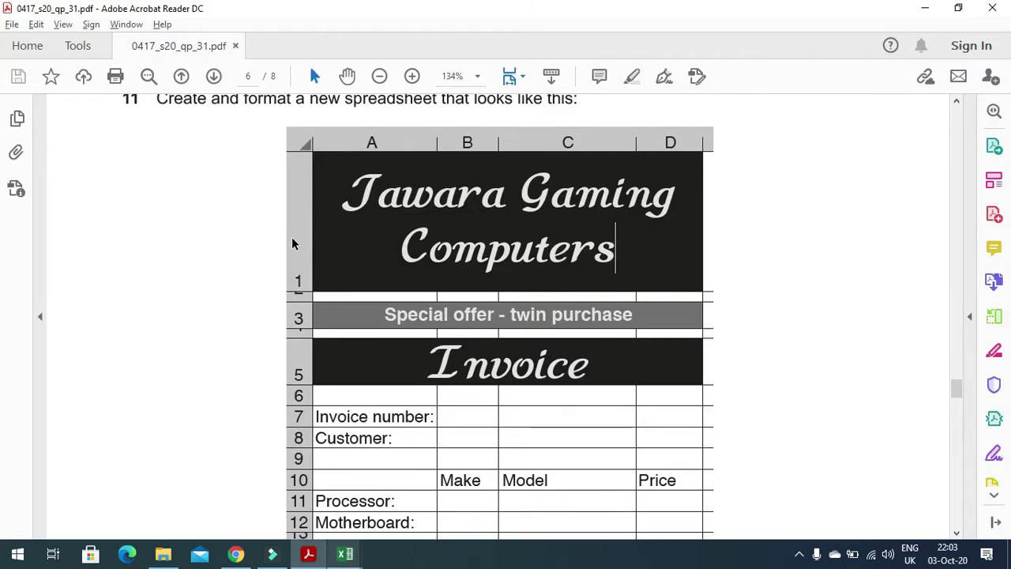
key(alt+Tab)
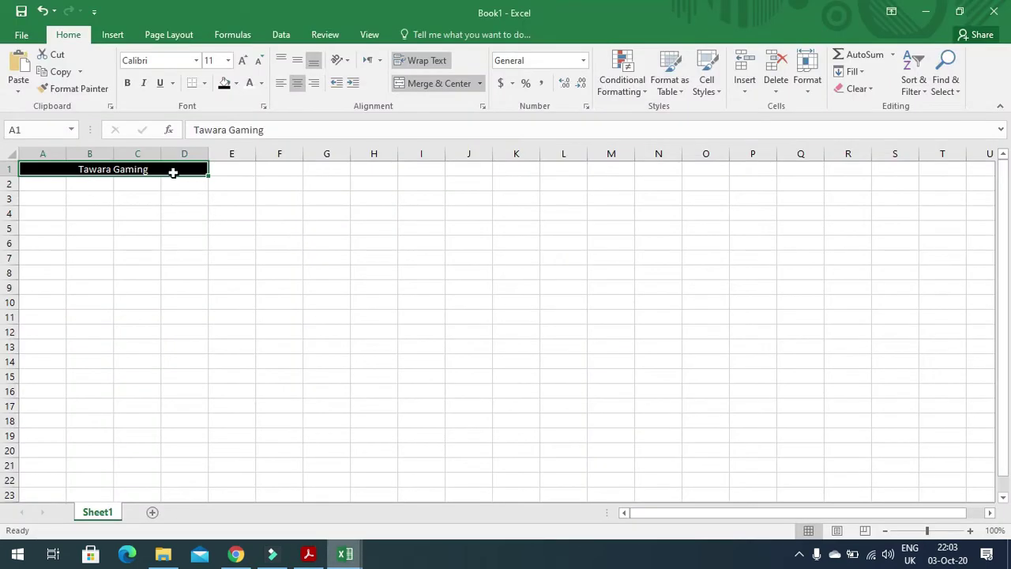
Re-apply Merge & Center and Wrap Text on A1 and raise row 1 to height 38.25
click(424, 83)
click(429, 89)
click(424, 61)
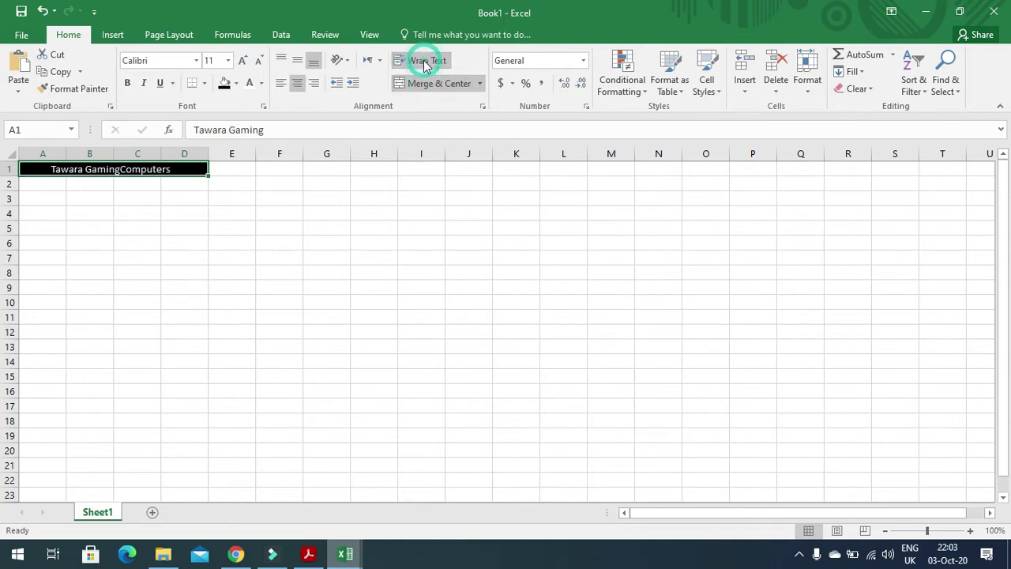
click(426, 63)
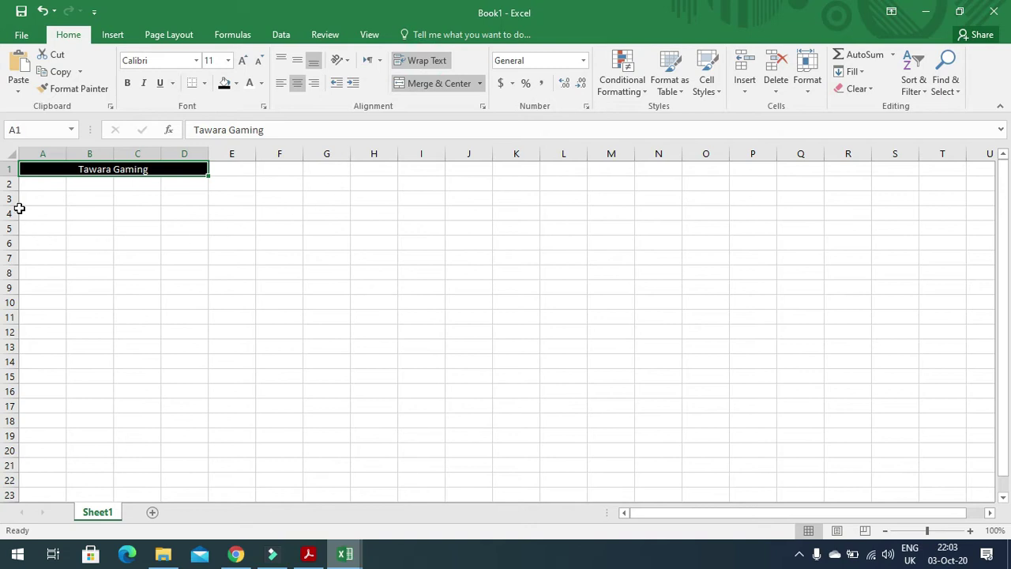
drag(9, 177, 9, 209)
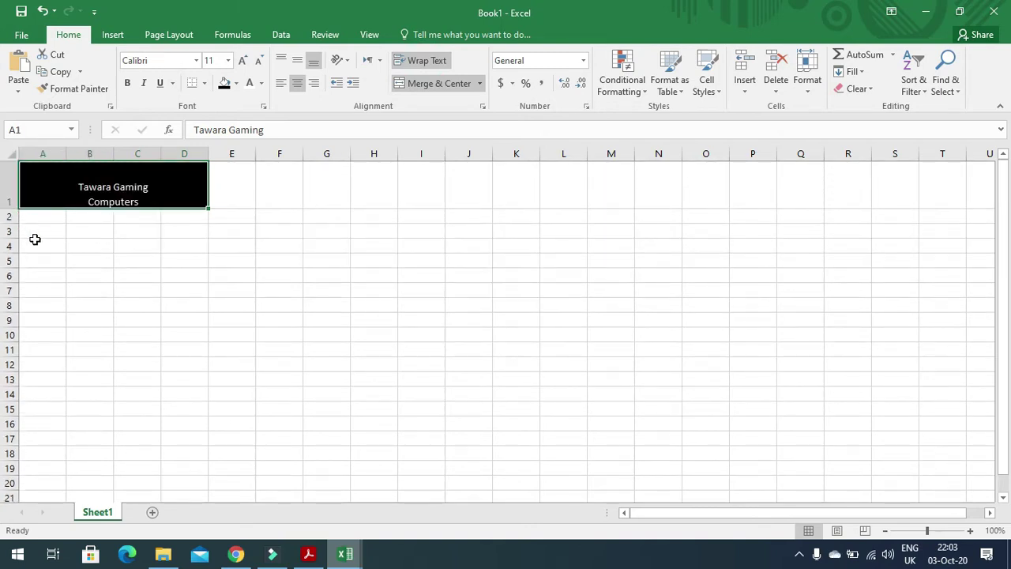
key(alt+Tab)
key(alt+Tab)
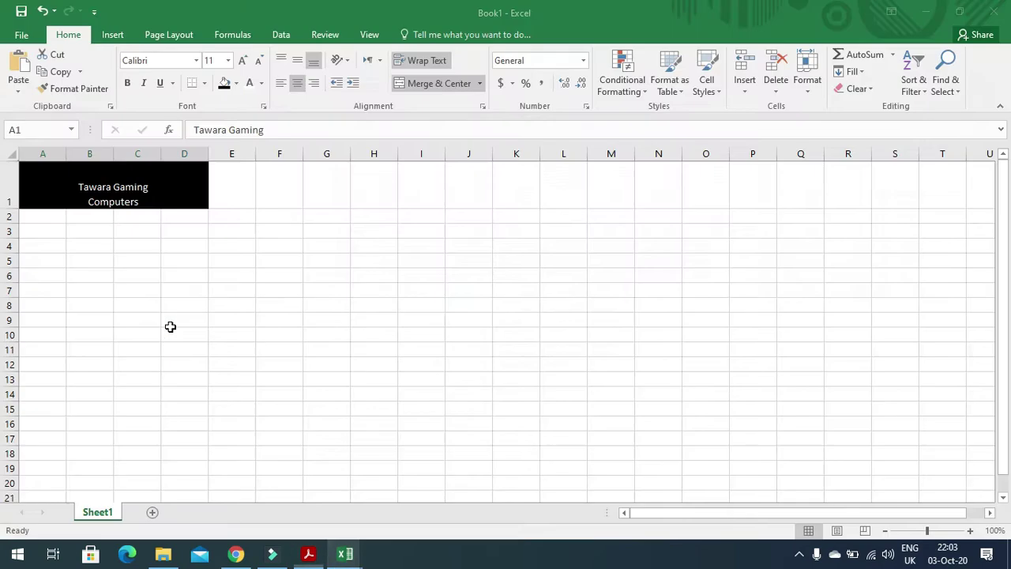
Shrink row 2 to a thin 6.00-high spacer
drag(11, 223, 11, 212)
key(alt+Tab)
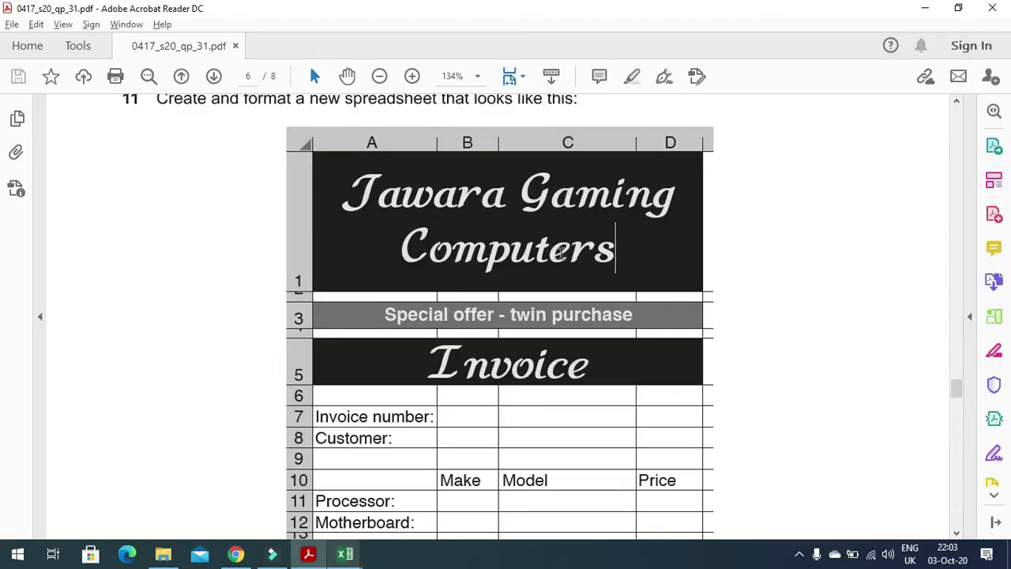
click(602, 259)
scroll(614, 309, up, 2)
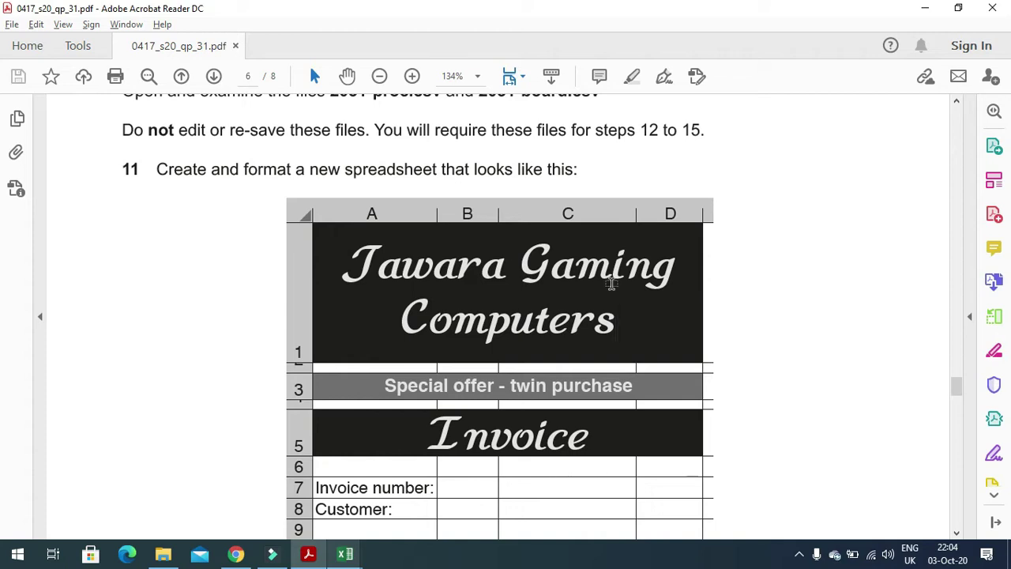
Merge A3:D3 and paste 'Special offer - twin purchase' copied from the PDF into it
key(alt+Tab)
key(alt+Tab)
drag(640, 388, 422, 387)
key(ctrl+c)
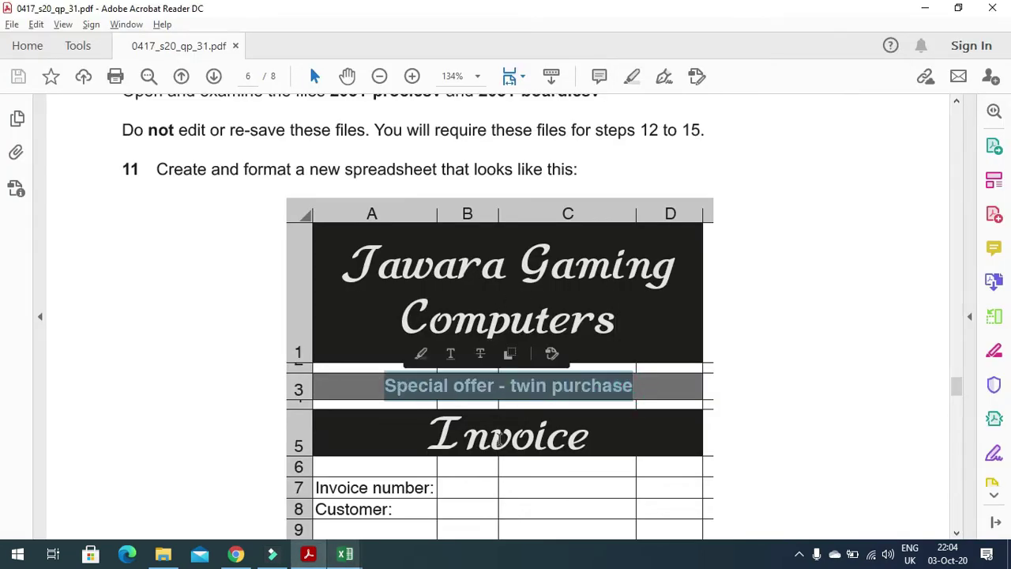
key(alt+Tab)
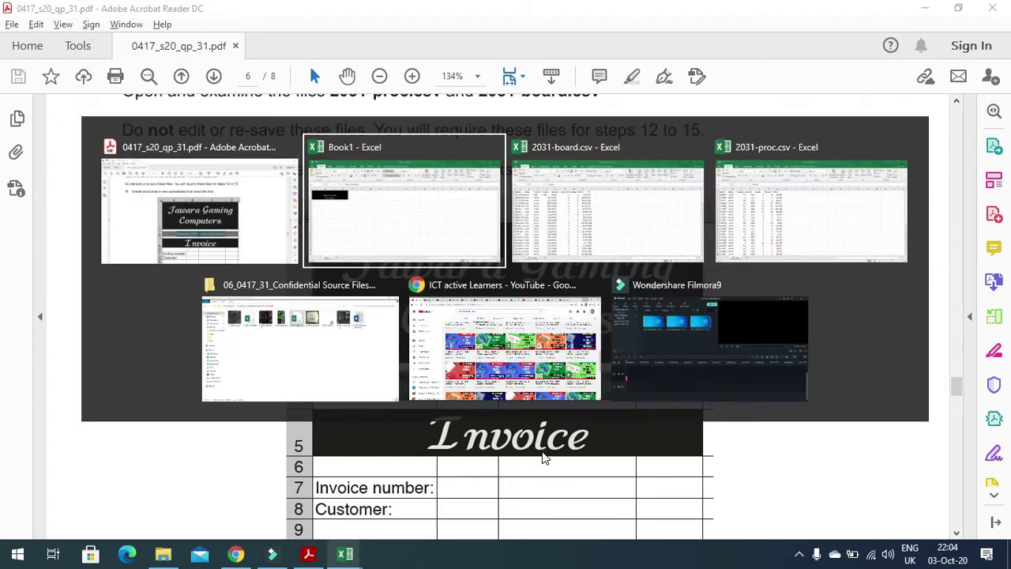
drag(45, 224, 169, 228)
click(427, 83)
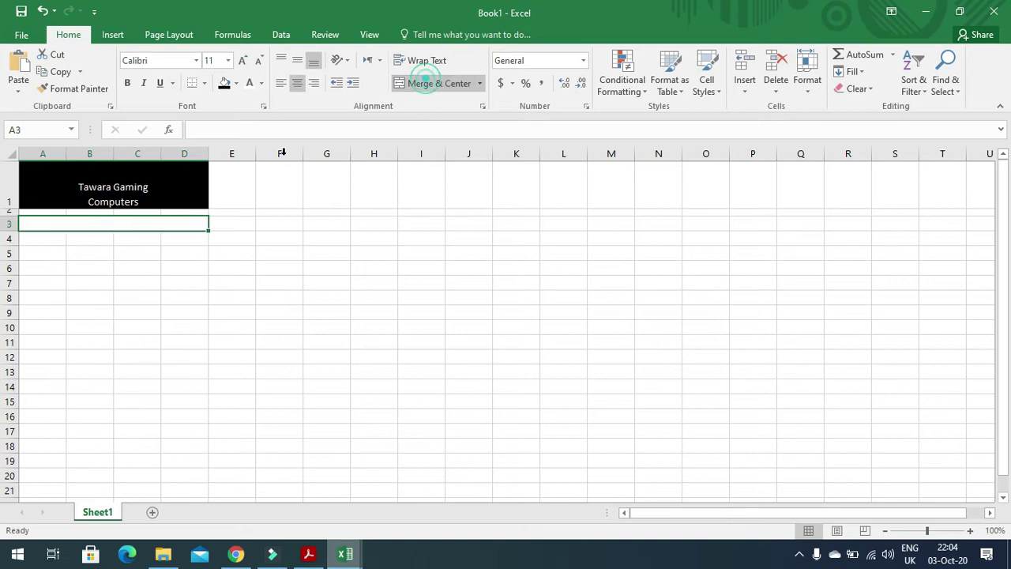
double_click(115, 225)
key(ctrl+v)
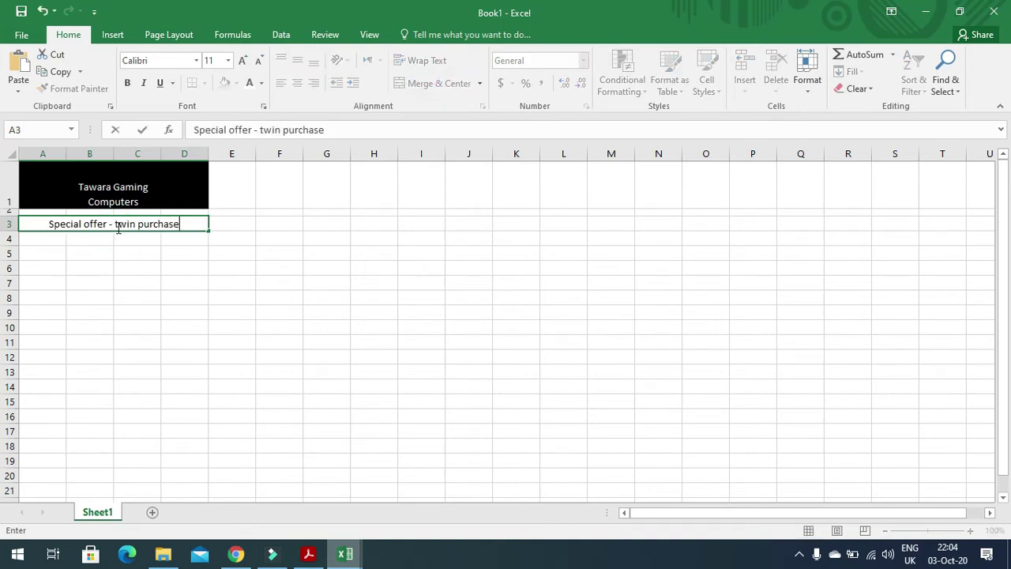
key(alt+Tab)
Give the special-offer cell A3 a grey fill and light font colour
click(660, 407)
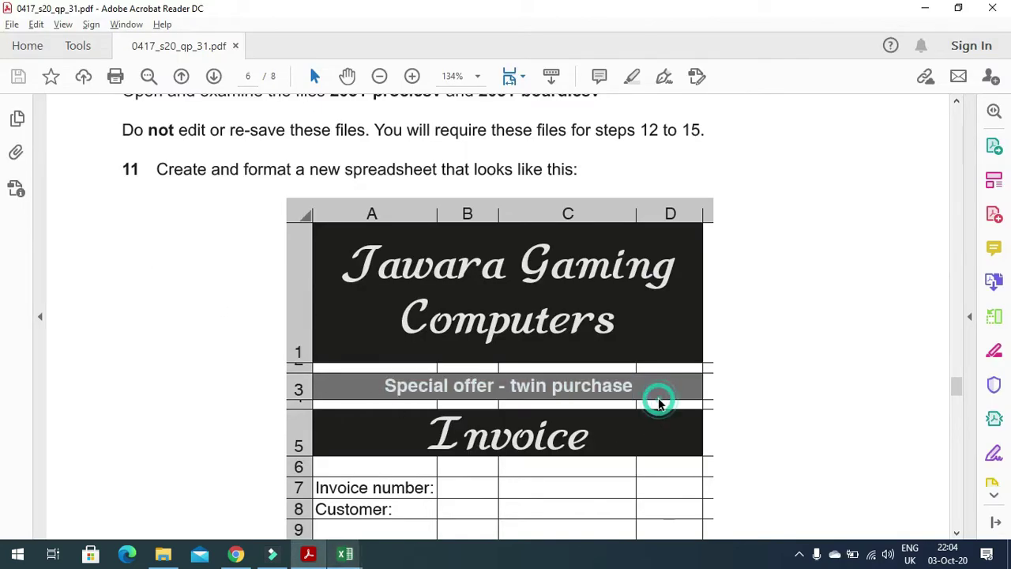
key(alt+Tab)
key(alt+Tab)
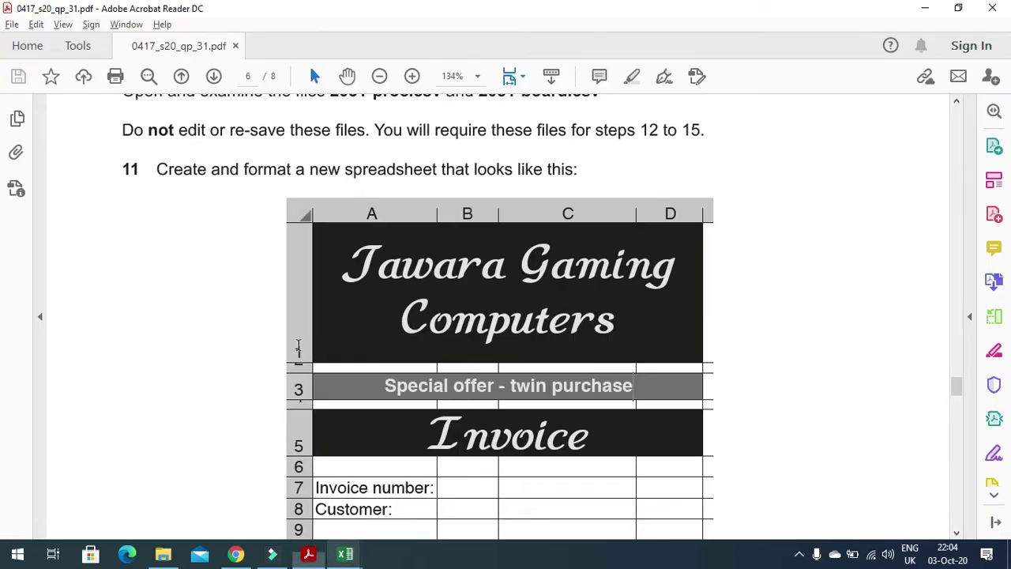
key(alt+Tab)
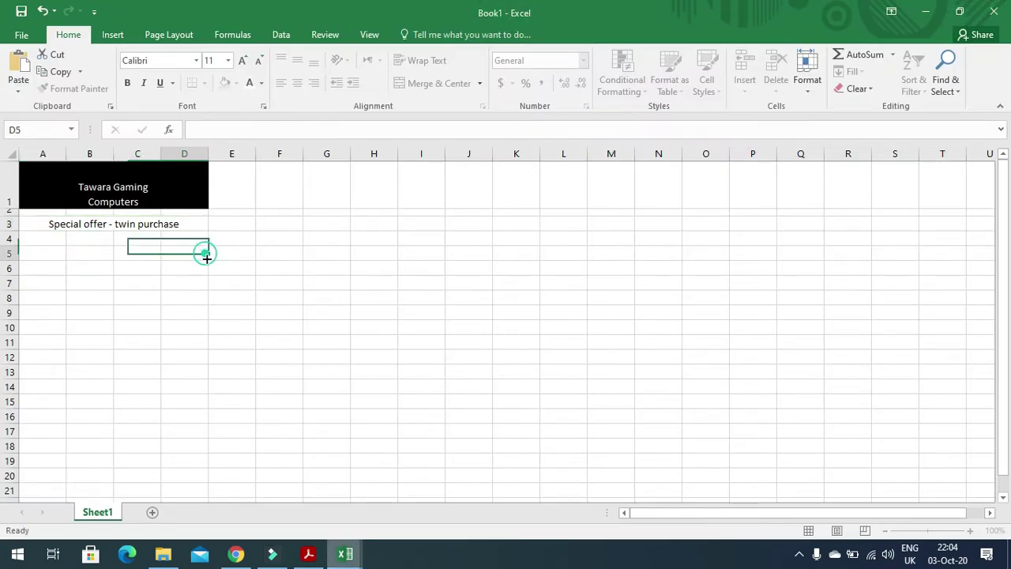
click(205, 253)
click(181, 223)
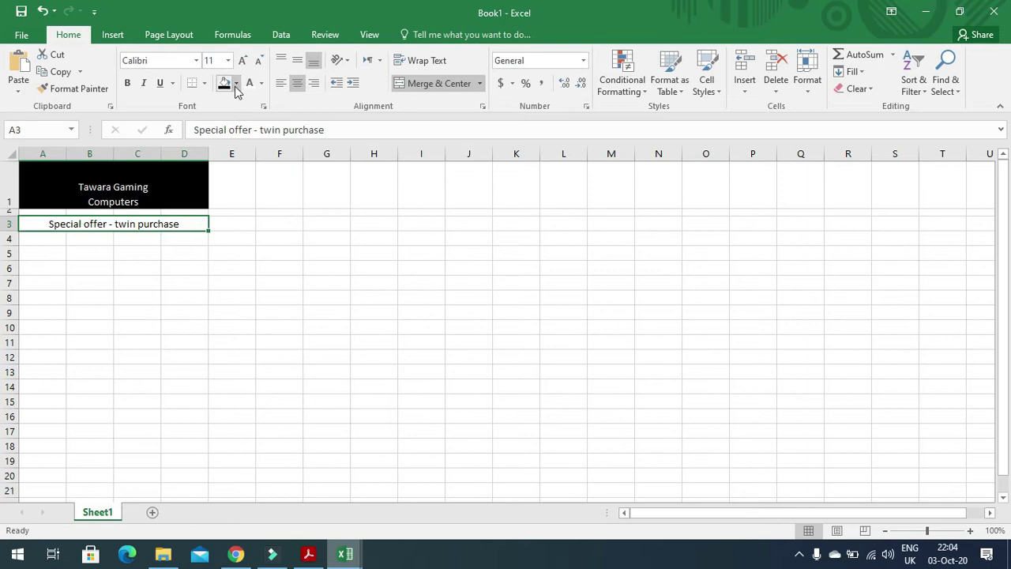
click(236, 83)
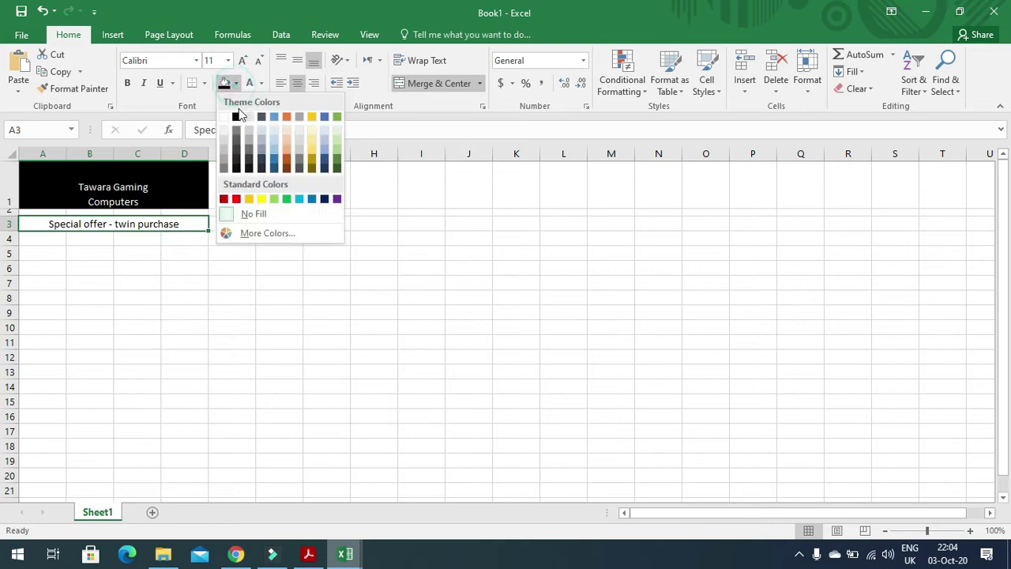
click(224, 166)
click(261, 84)
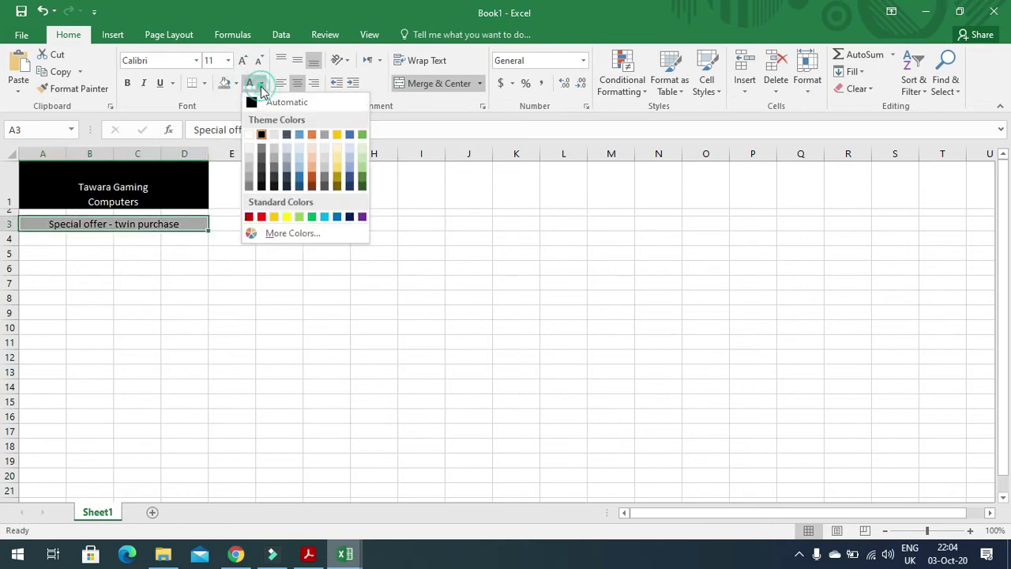
click(250, 84)
Set the special-offer text in A3 to the Arial font
key(alt+Tab)
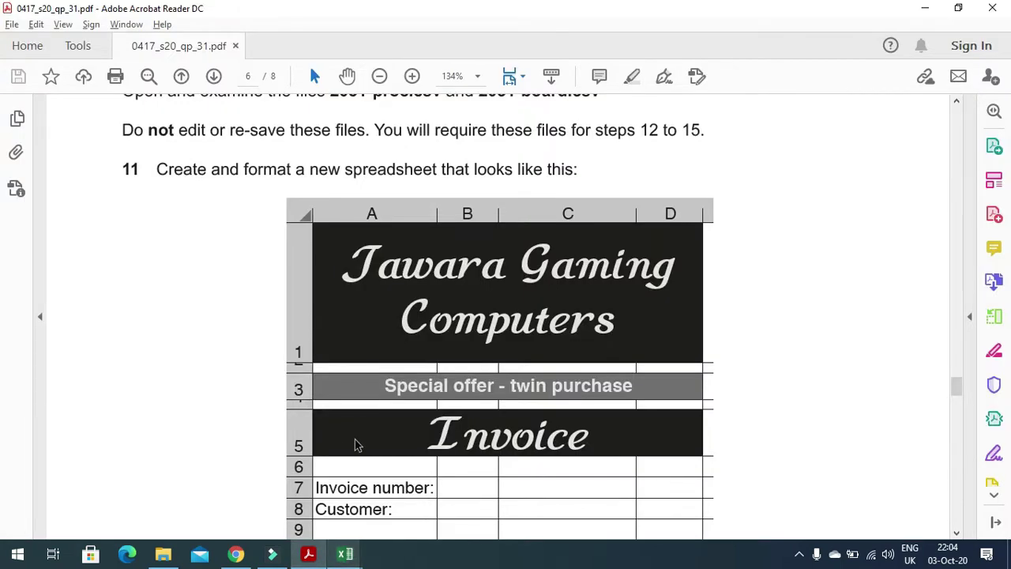
key(alt+Tab)
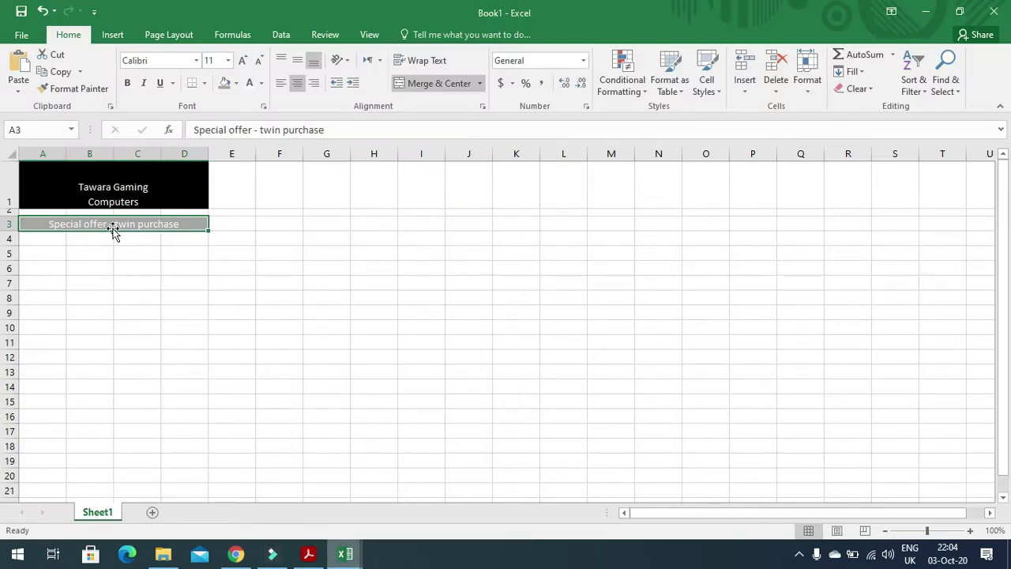
click(197, 63)
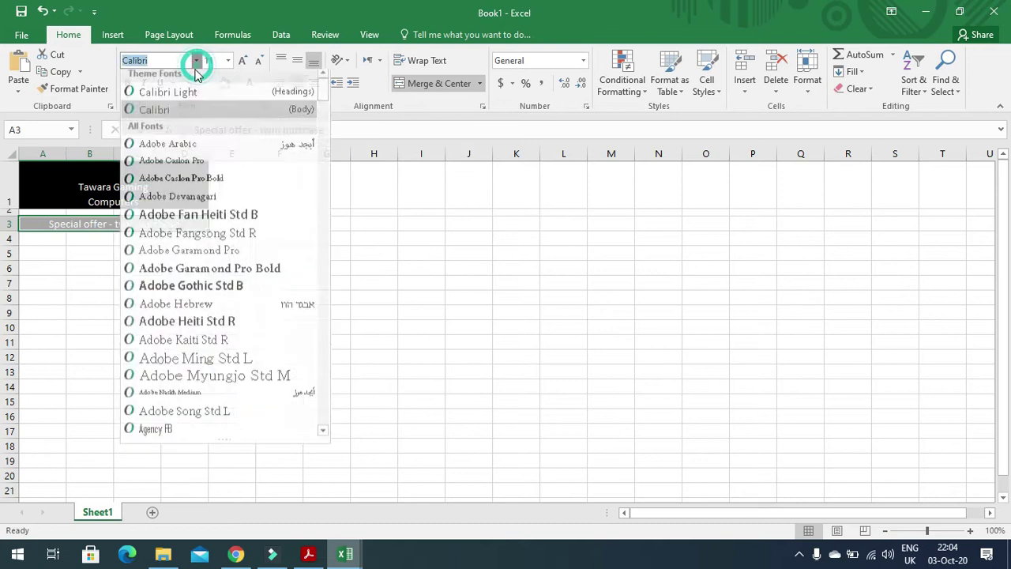
scroll(162, 169, down, 1)
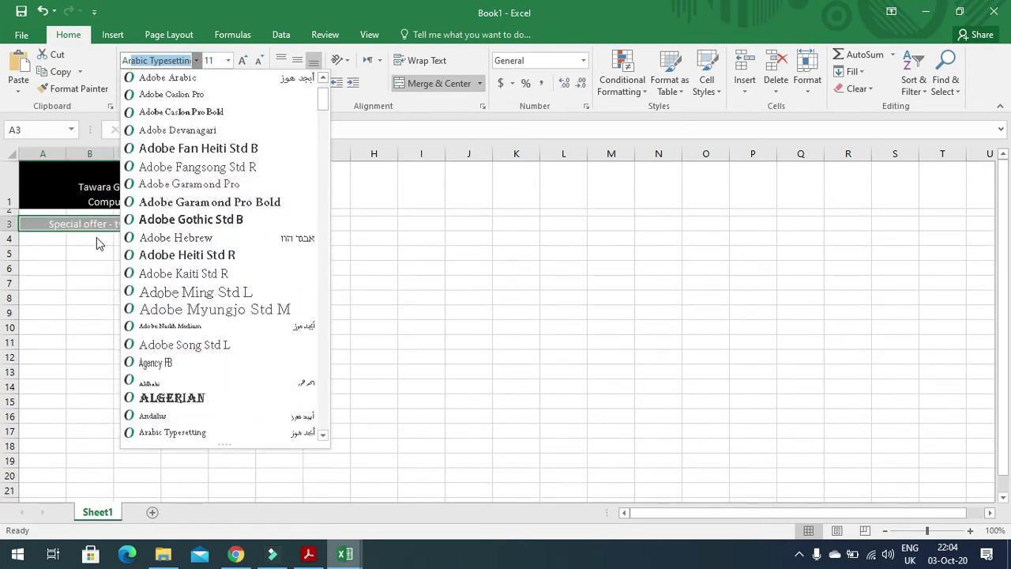
text(Arial)
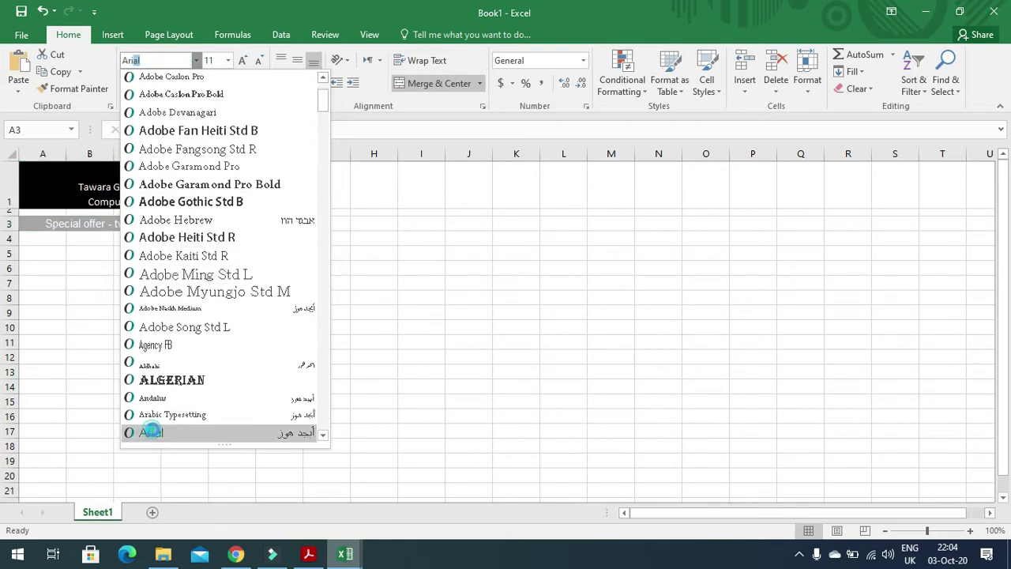
click(150, 432)
Select A5:D5 and merge it into one cell for the heading
key(alt+Tab)
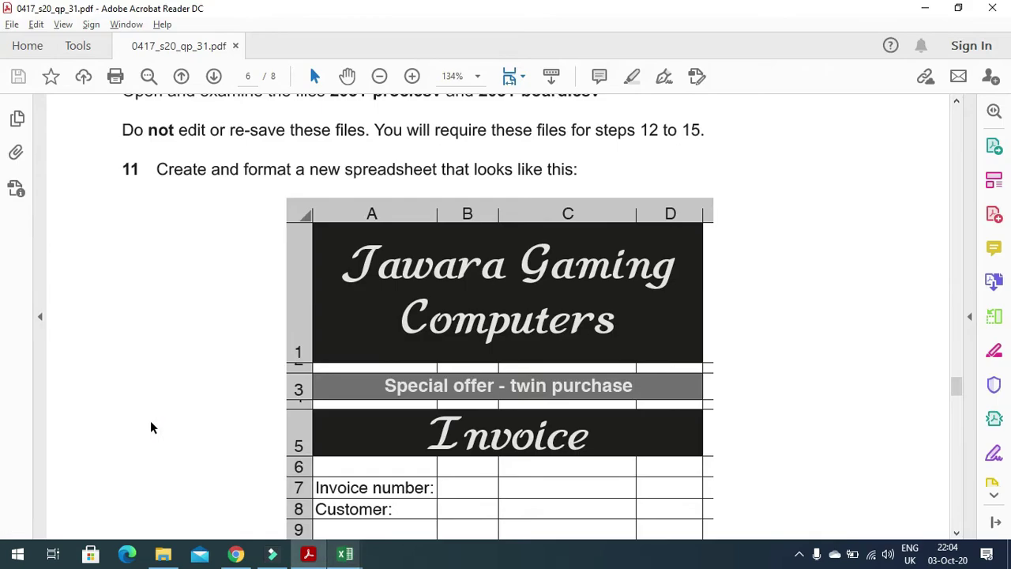
key(alt+Tab)
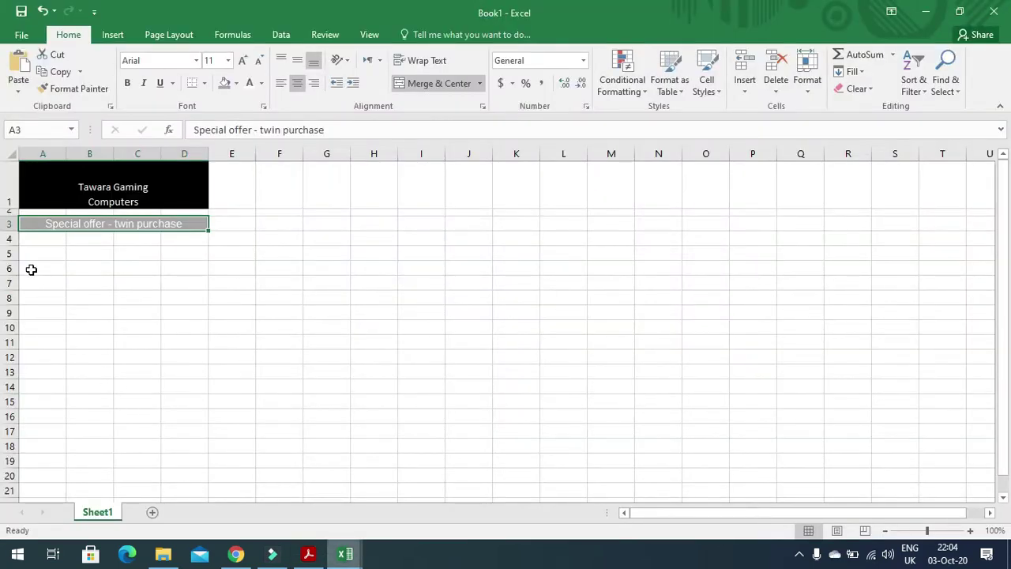
drag(29, 252, 178, 255)
key(alt+Tab)
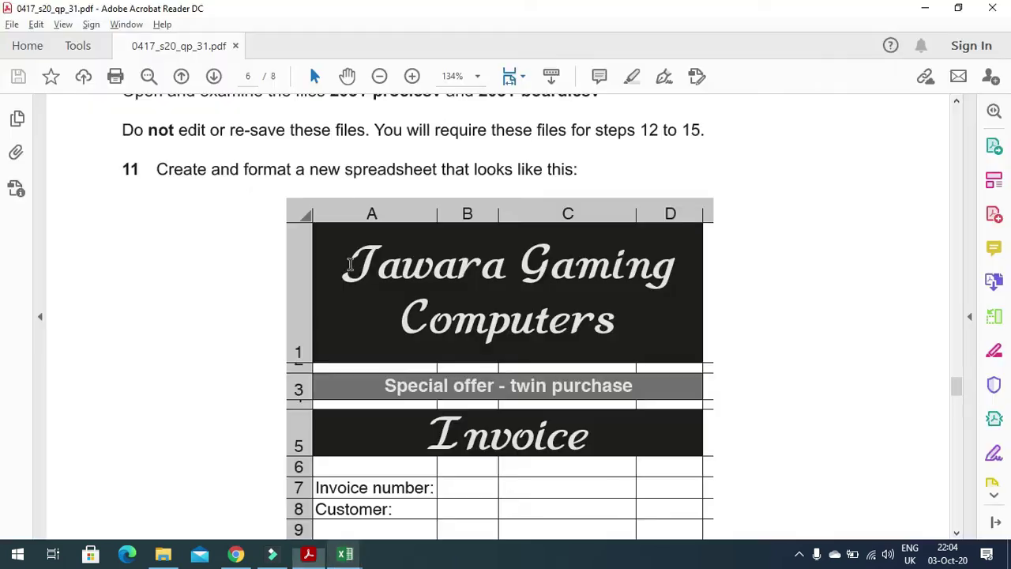
key(alt+Tab)
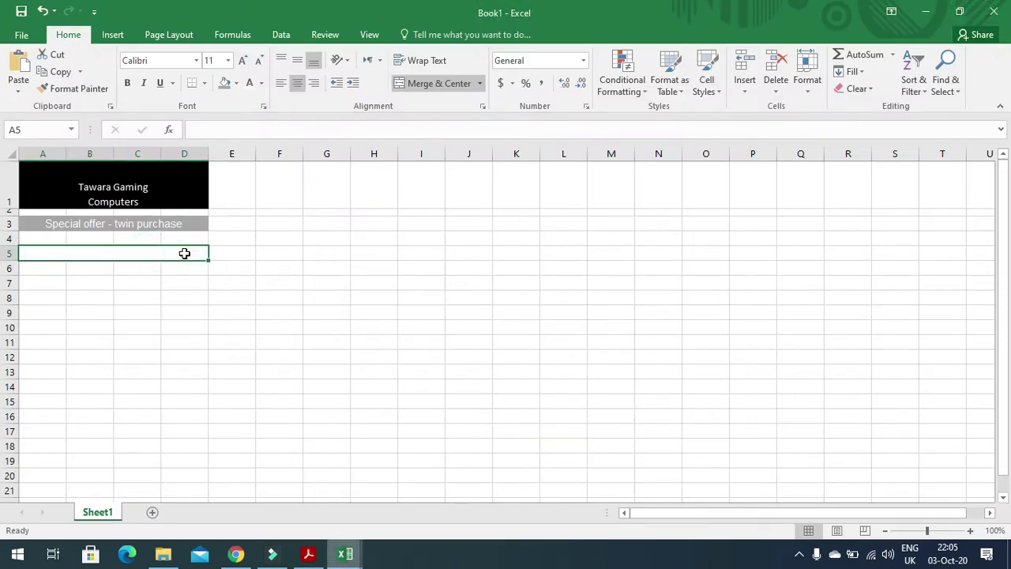
Enter 'Invoice' in merged A5 with a black fill and white text
text(Invoice)
click(171, 285)
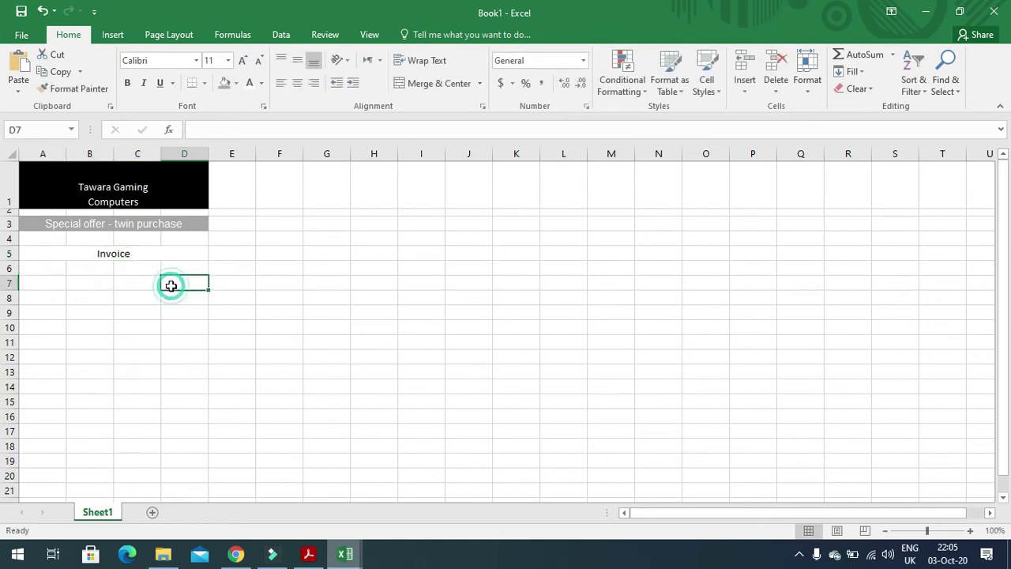
key(alt+Tab)
key(alt+Tab)
click(149, 261)
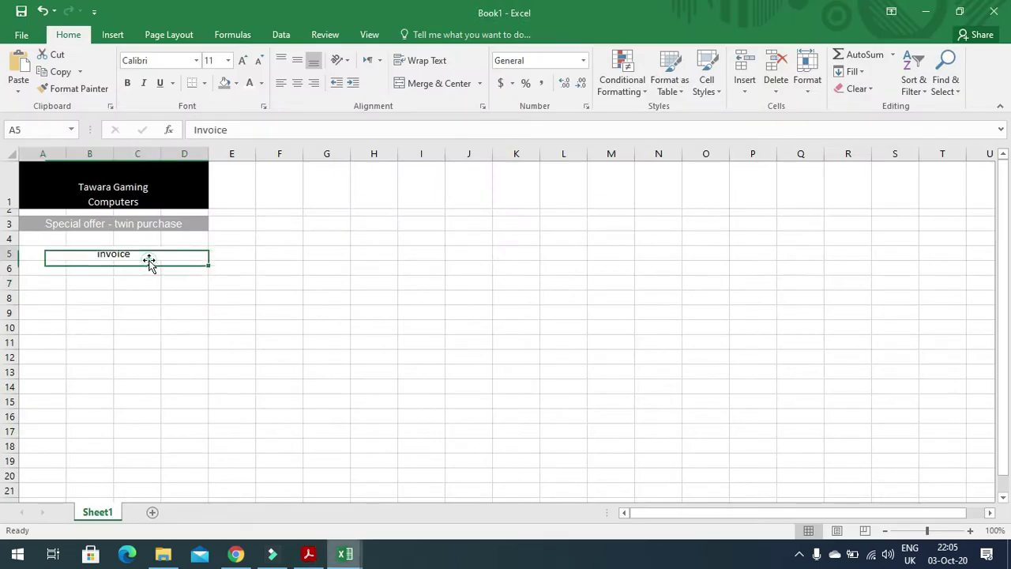
click(235, 83)
click(237, 118)
click(250, 83)
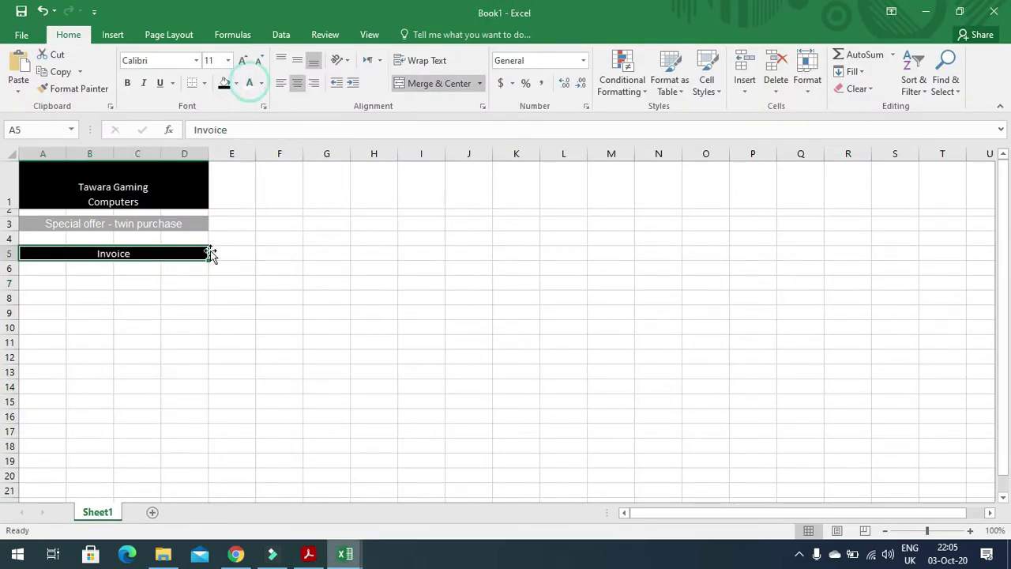
Shrink row 4 into a narrow spacer row
key(alt+Tab)
scroll(515, 491, down, 2)
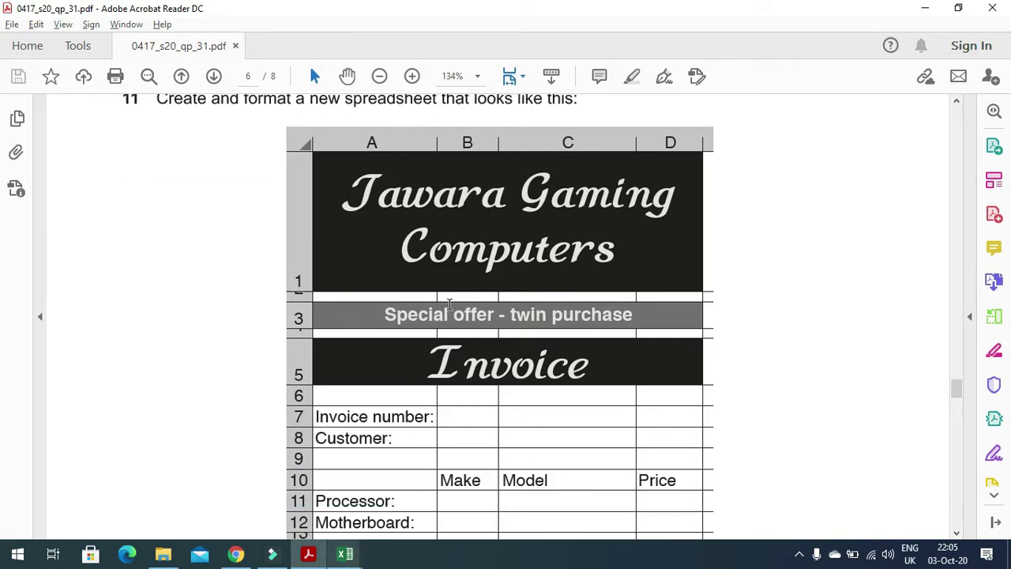
key(alt+Tab)
key(alt+Tab)
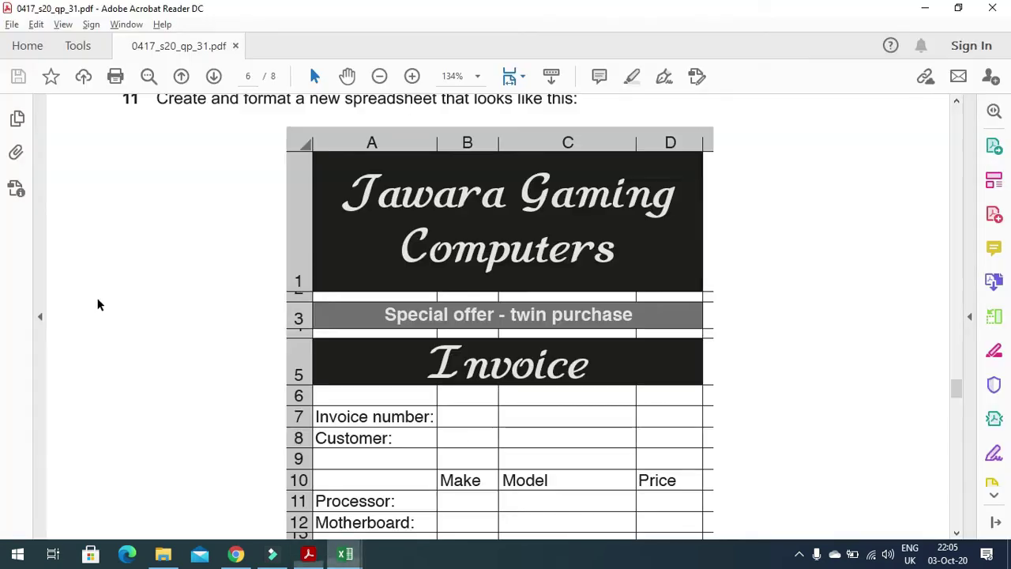
key(alt+Tab)
drag(10, 245, 10, 236)
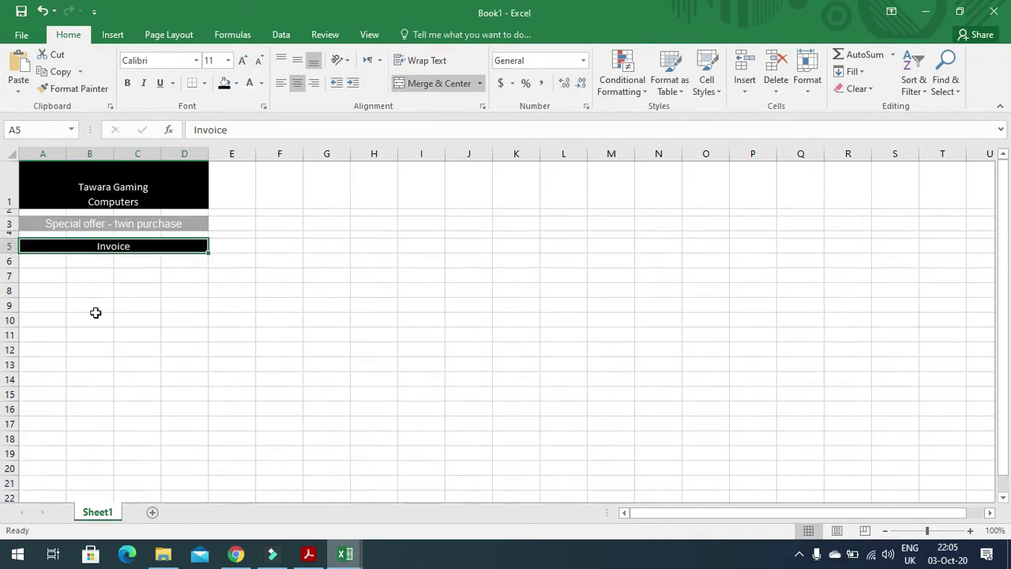
Enter the label 'Invoice Number' in A7
key(alt+Tab)
scroll(300, 423, down, 4)
key(alt+Tab)
click(44, 274)
text(Invoice Numb)
key(Return)
key(alt+Tab)
key(alt+Tab)
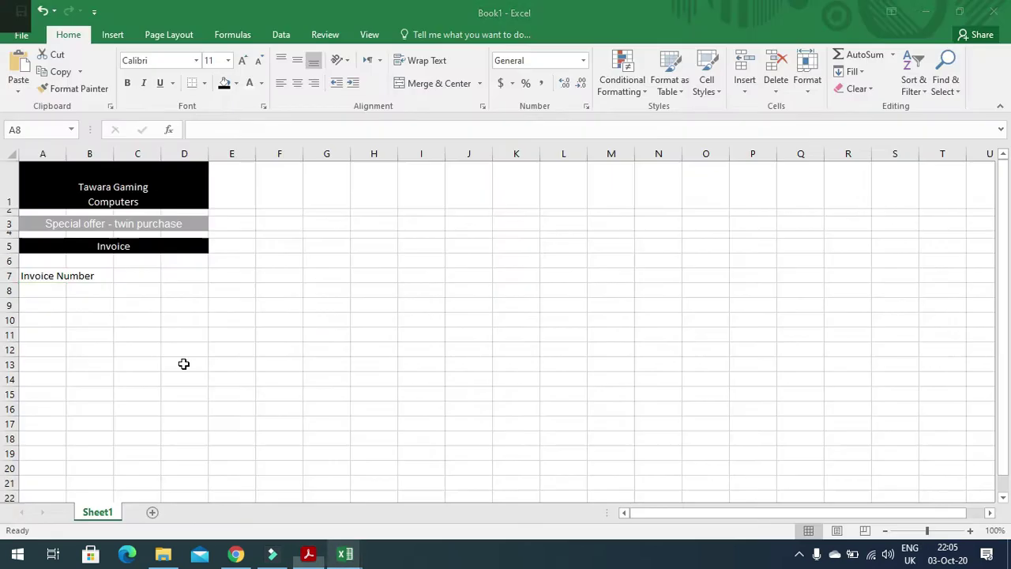
Enter 'Customer:' in A8 and change A7 to 'Invoice Number:'
text(Customer:)
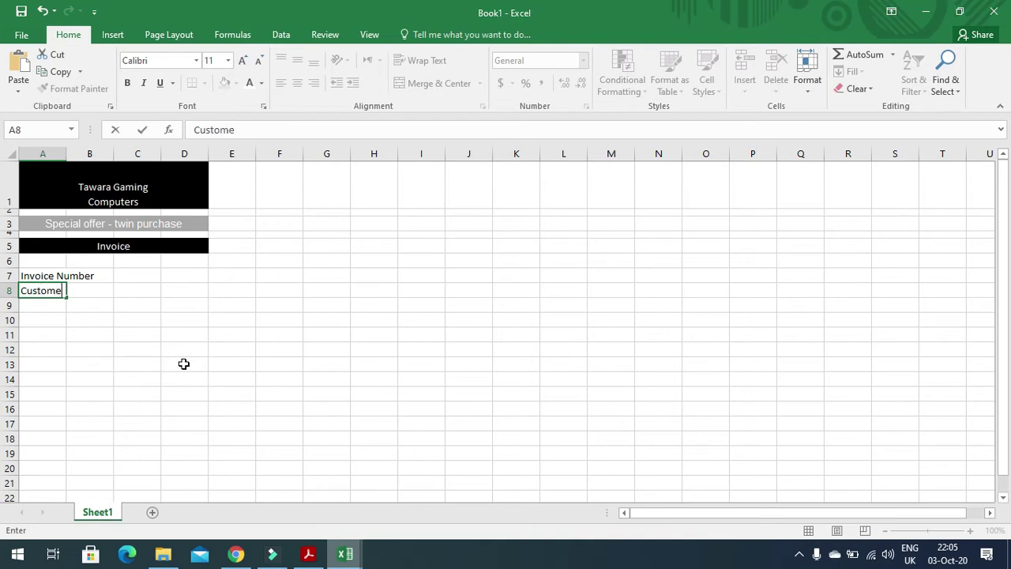
click(83, 271)
click(40, 274)
double_click(42, 275)
click(93, 276)
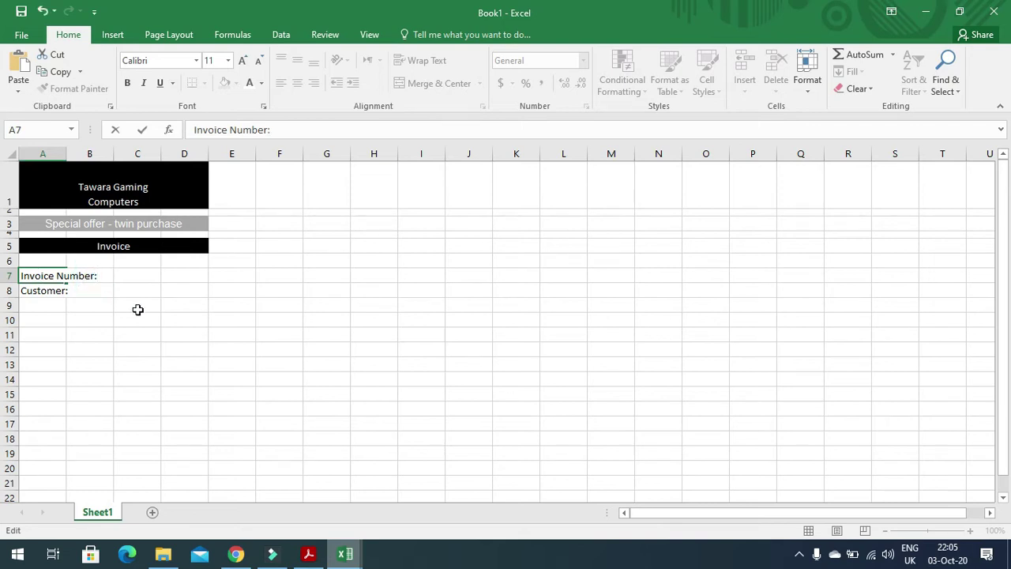
key(Return)
key(Return)
Enter the label 'Processor:' in A11
key(alt+Tab)
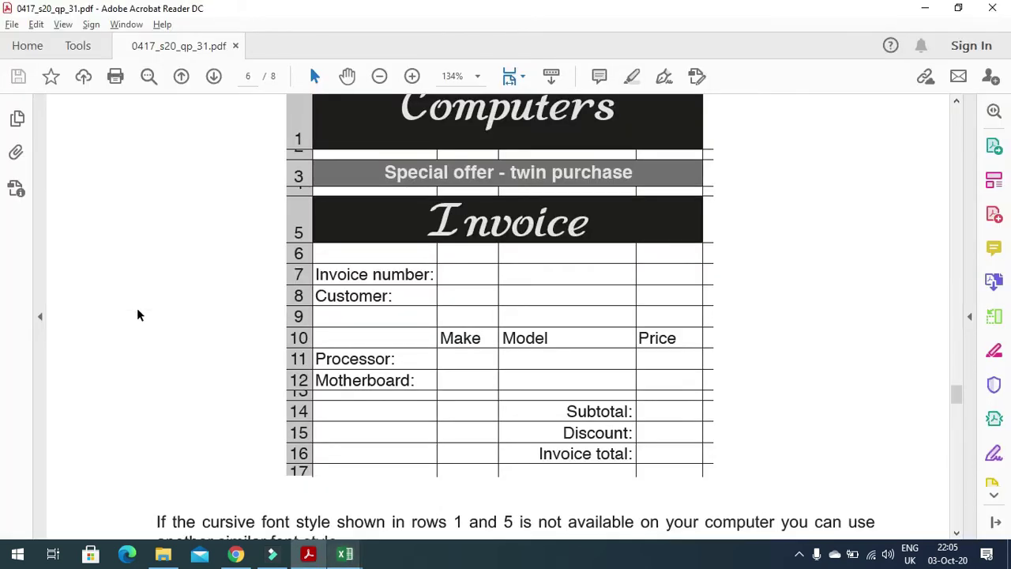
key(alt+Tab)
key(Down)
key(Down)
text(Processor:)
key(Return)
Enter the label 'Motherboard:' in A12 and compare the sheet with the PDF layout
key(alt+Tab)
key(alt+Tab)
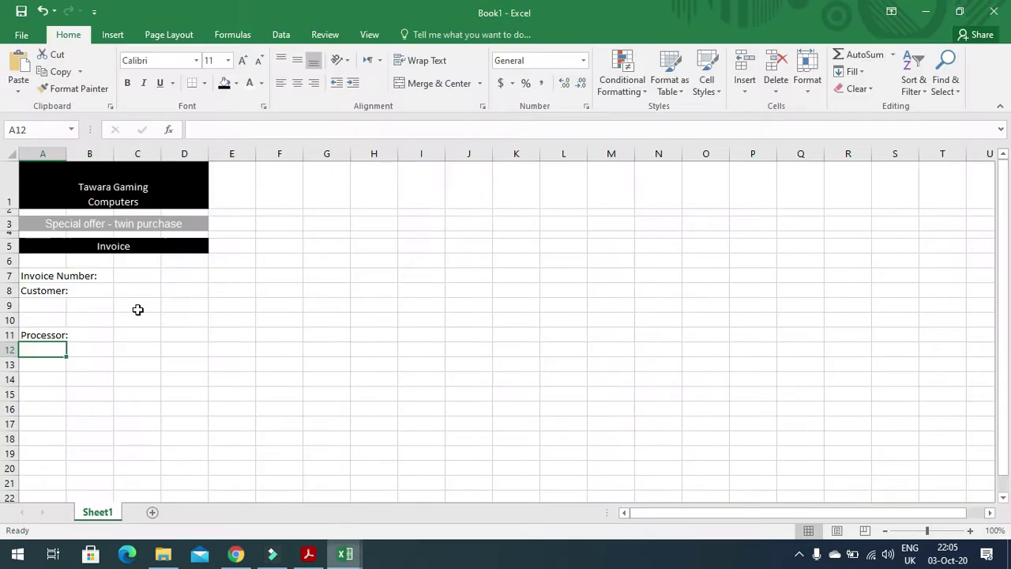
text(Mother)
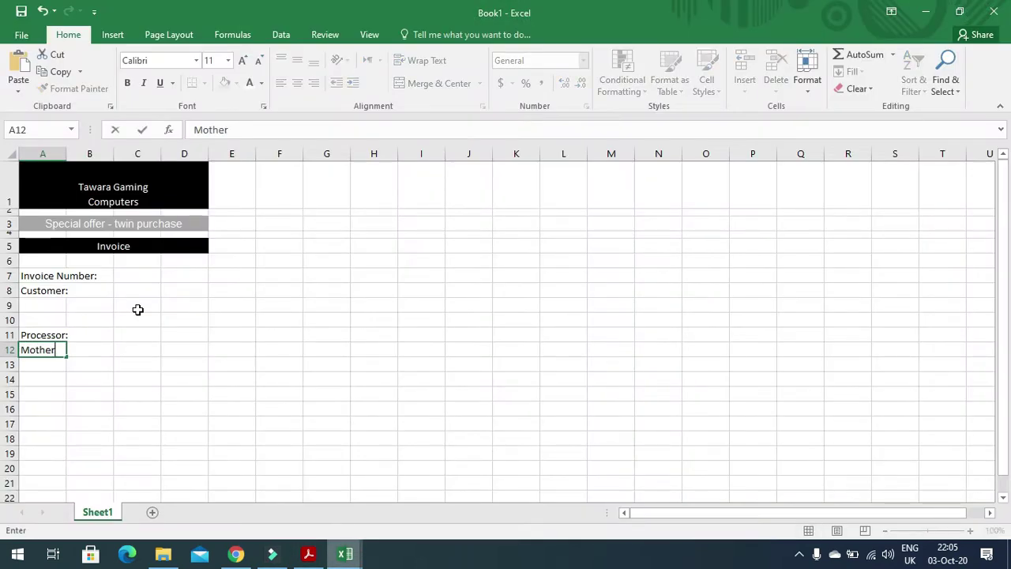
text( Bo)
key(BackSpace)
key(BackSpace)
text(board:)
key(Return)
key(alt+Tab)
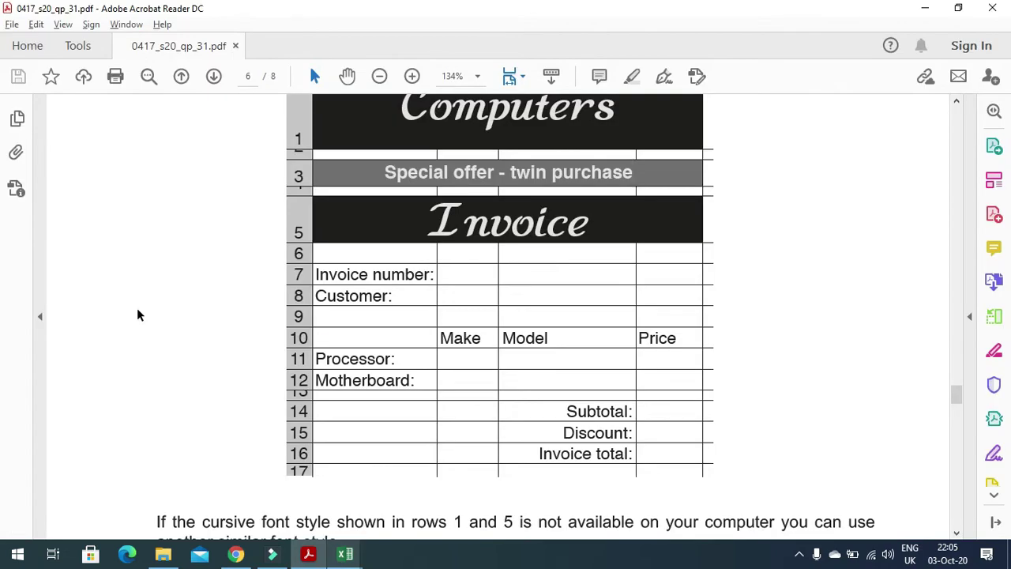
key(alt+Tab)
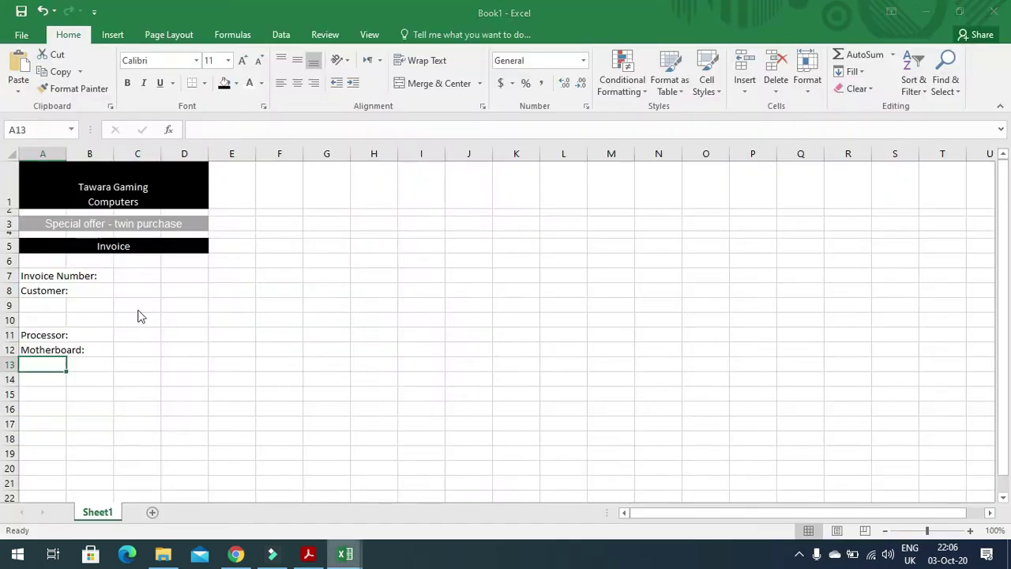
key(alt+Tab)
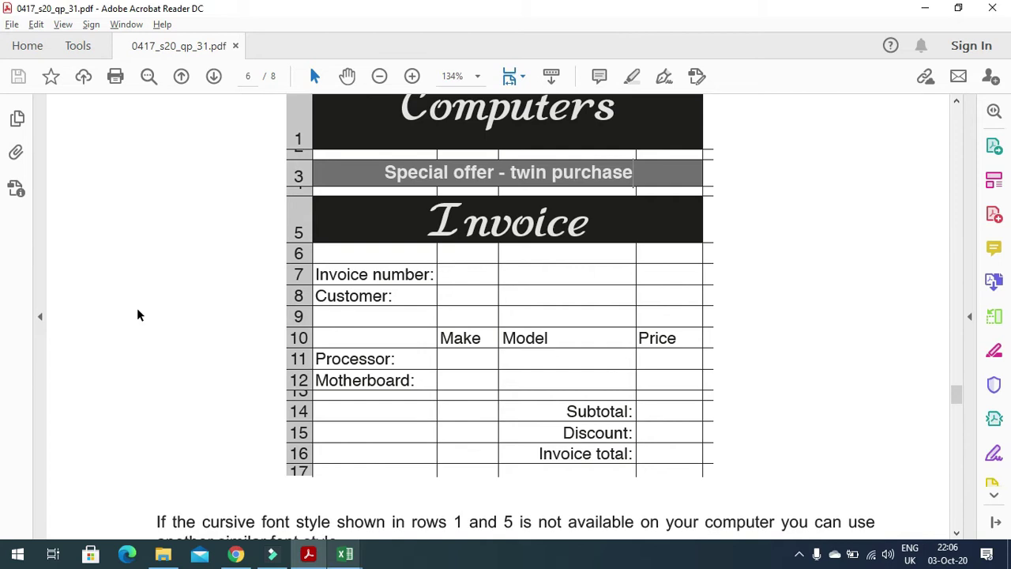
key(alt+Tab)
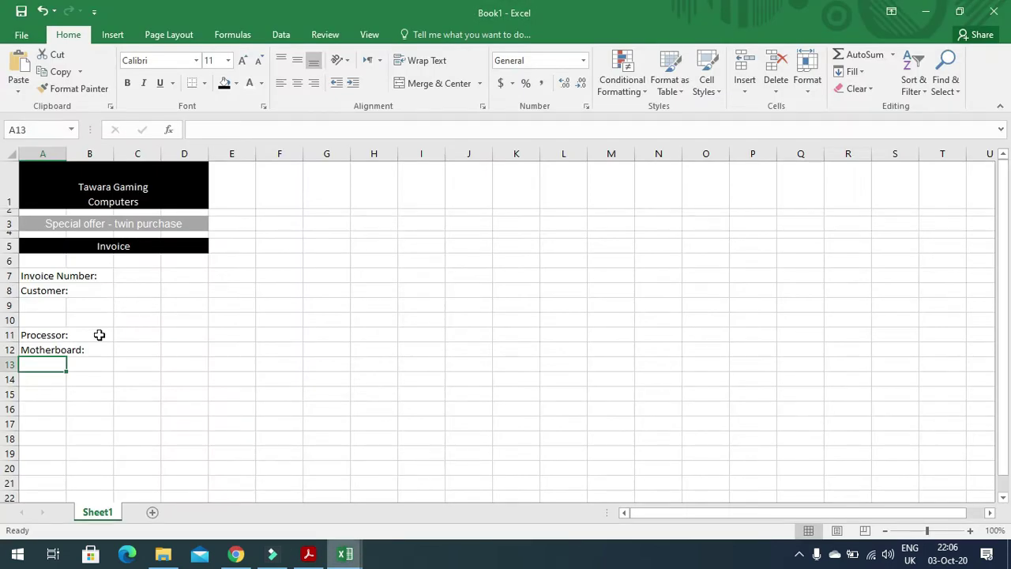
key(alt+Tab)
key(alt+Tab)
Enter the column headings Make, Model and Price in B10:D10
click(98, 320)
text(Make)
key(Tab)
text(Model)
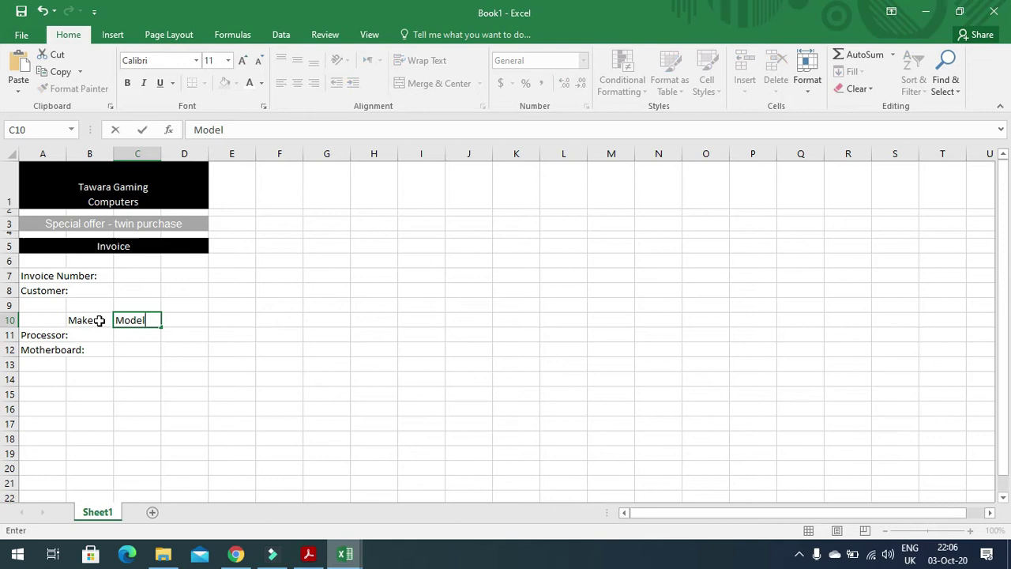
key(Tab)
key(alt+Tab)
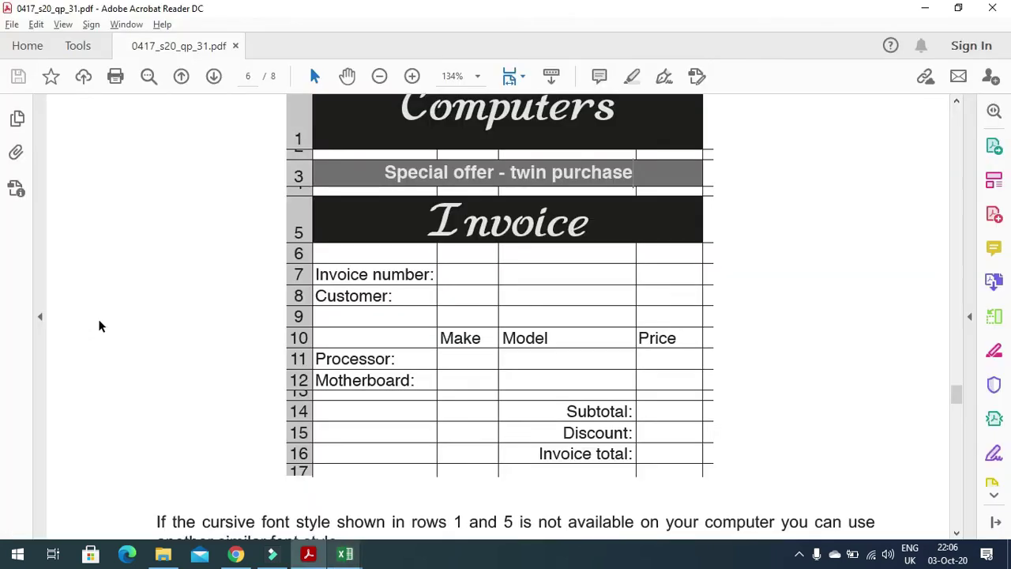
key(alt+Tab)
text(P)
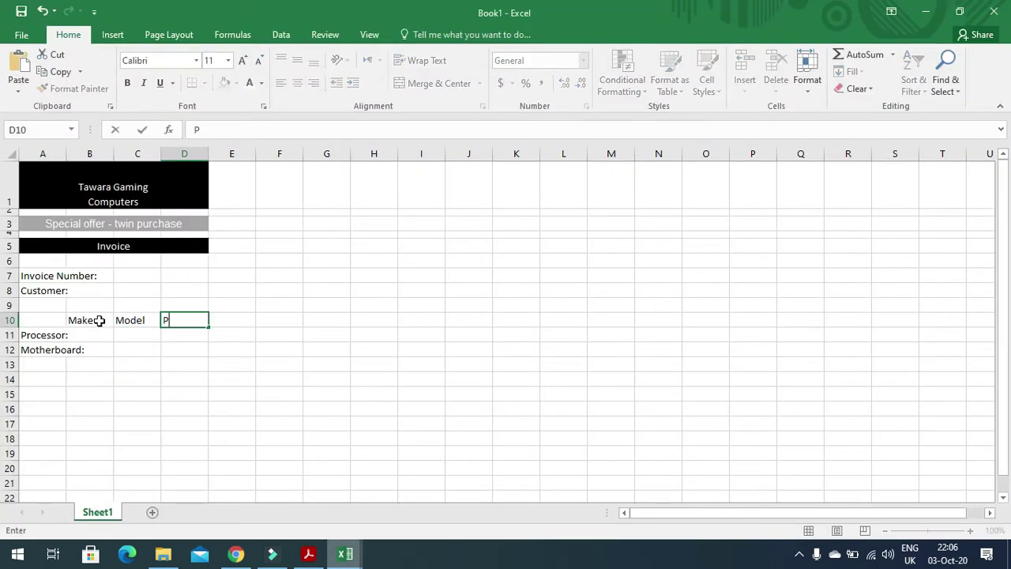
text(rice)
key(Return)
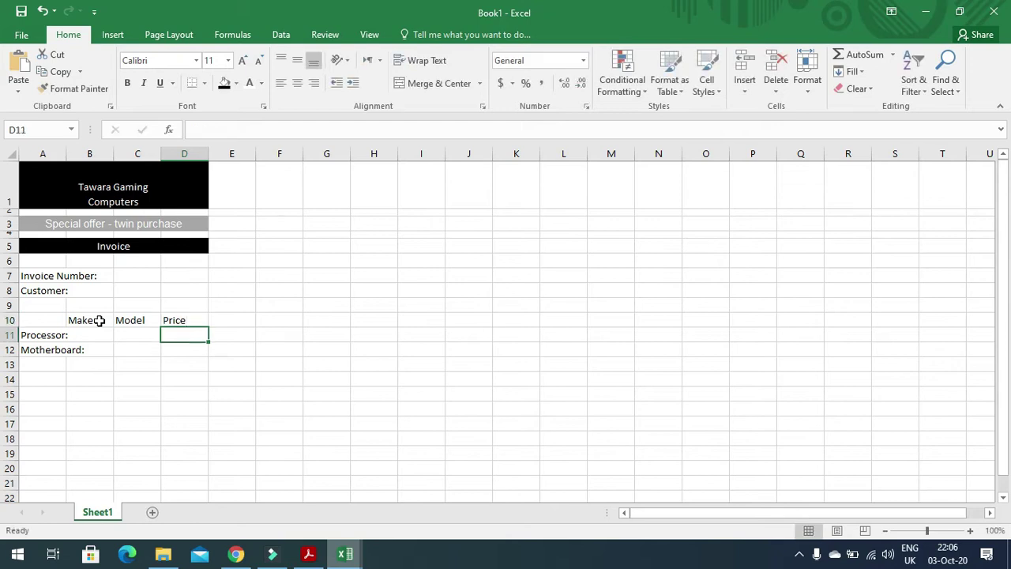
Enter the Subtotal: label in cell C14
key(Down)
key(Left)
key(Left)
key(Right)
key(alt+Tab)
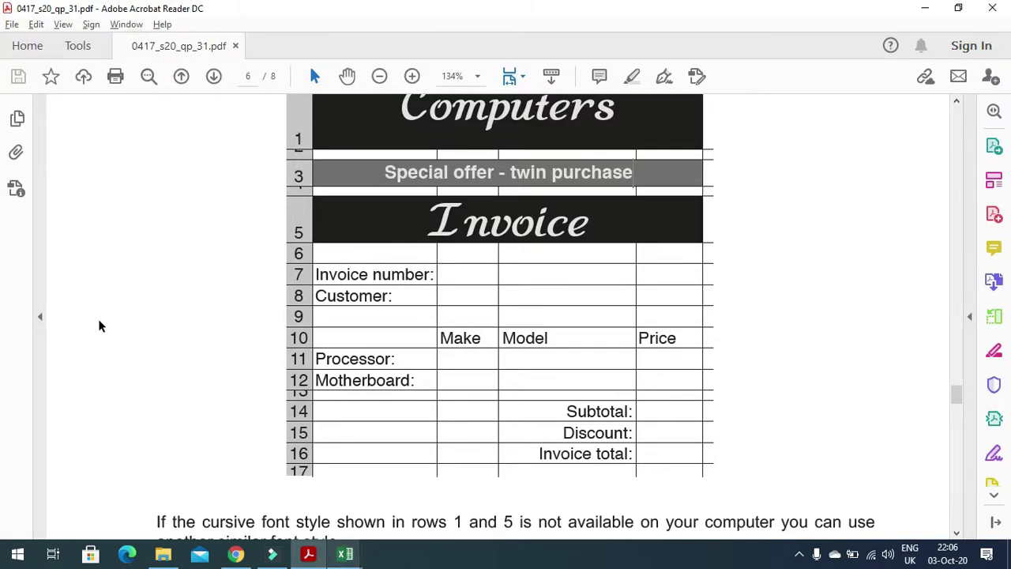
key(alt+Tab)
key(Down)
key(Down)
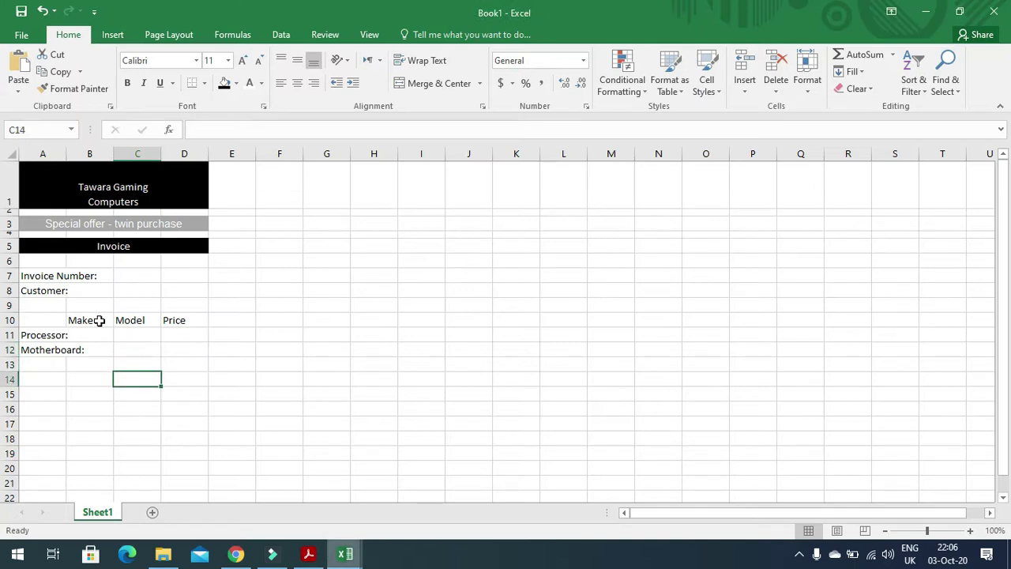
text(Subtota)
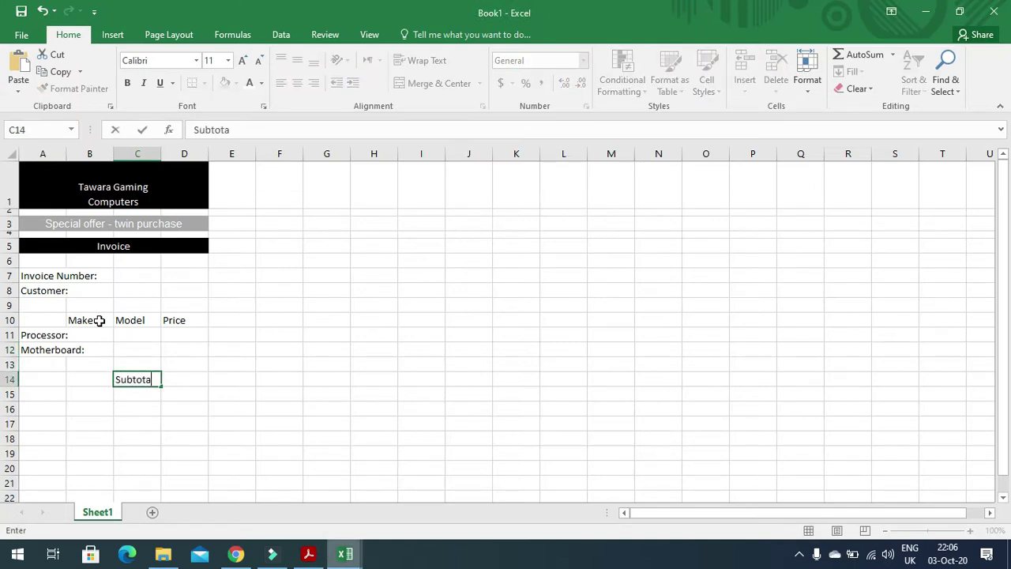
text(l)
key(alt+Tab)
key(alt+Tab)
key(Return)
Add the Discount: label in C15 and Invoice total: in C16
key(alt+Tab)
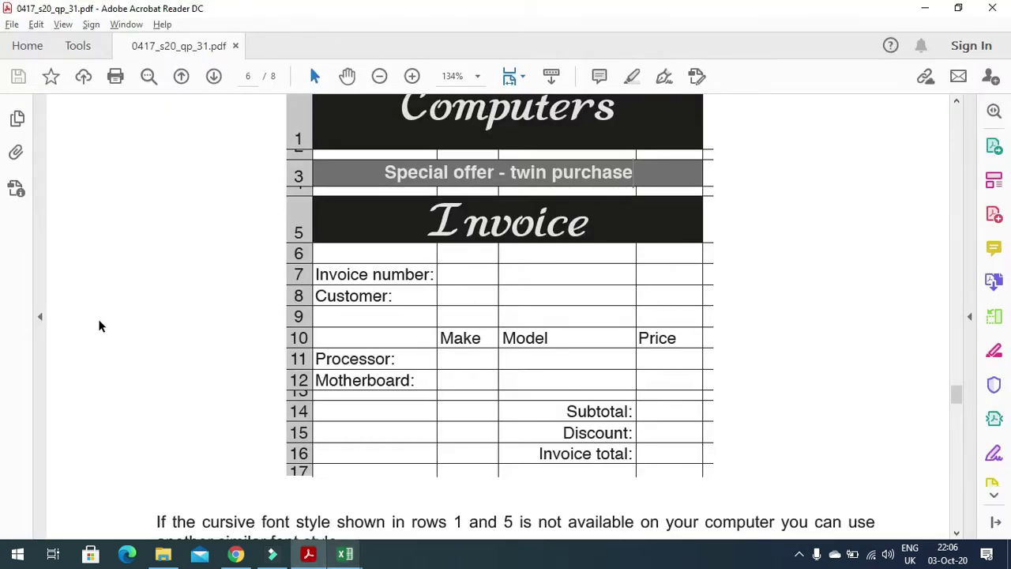
key(alt+Tab)
text(Discount:)
key(Return)
key(alt+Tab)
key(alt+Tab)
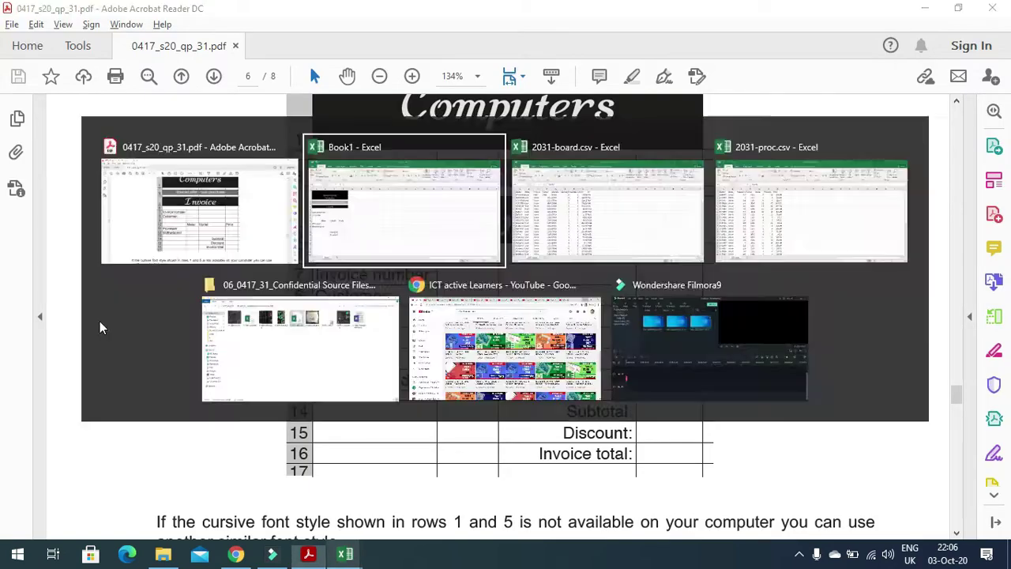
text(Invoicw)
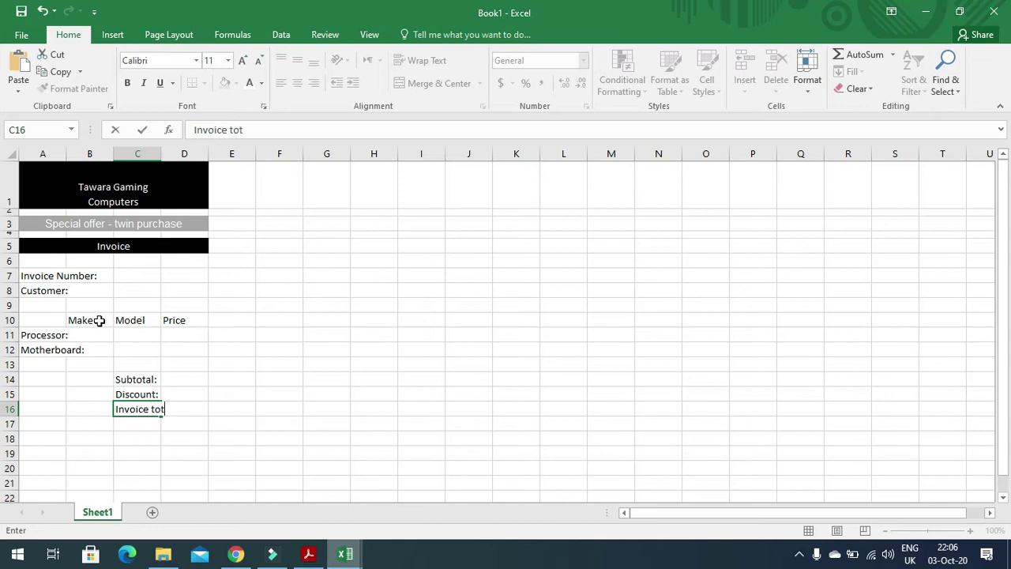
key(Return)
key(alt+Tab)
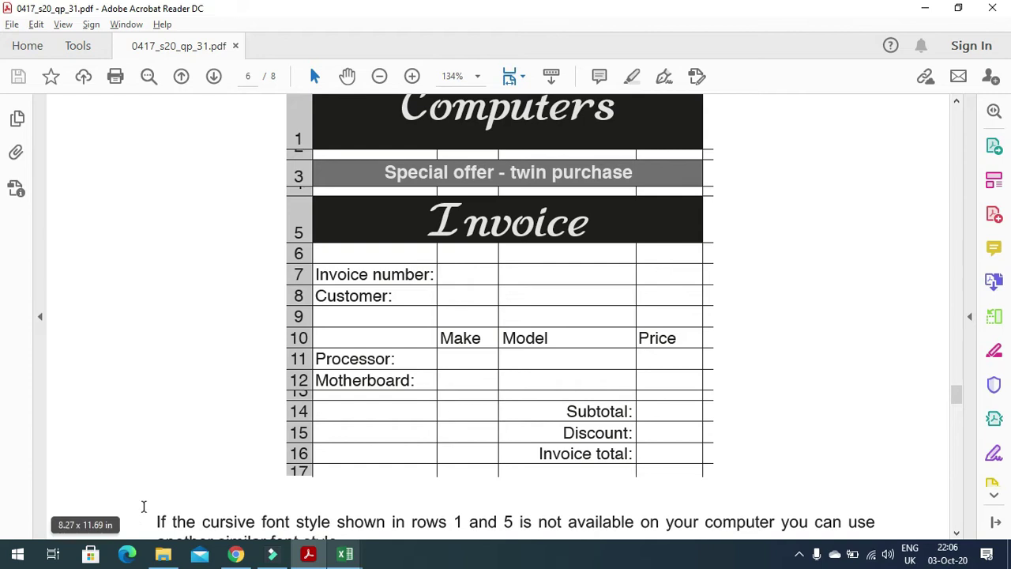
key(alt+Tab)
Shrink row 13 into a thin spacer row
drag(9, 371, 11, 362)
key(alt+Tab)
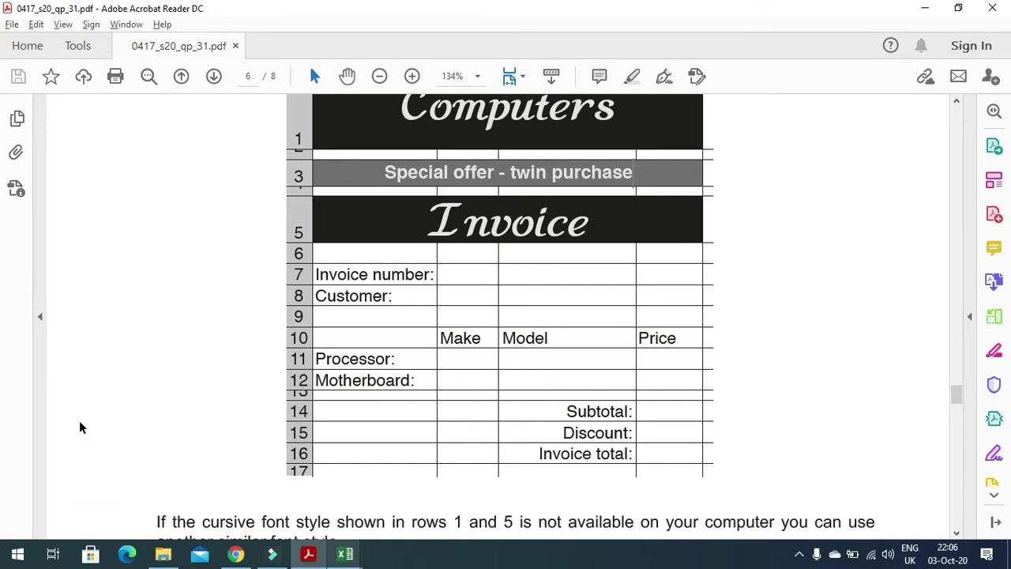
key(alt+Tab)
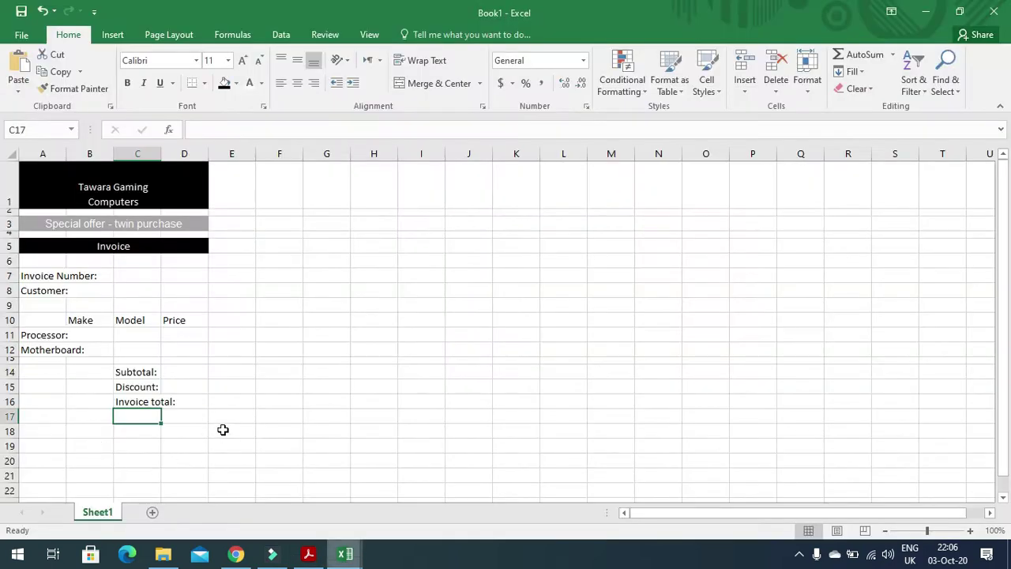
click(176, 192)
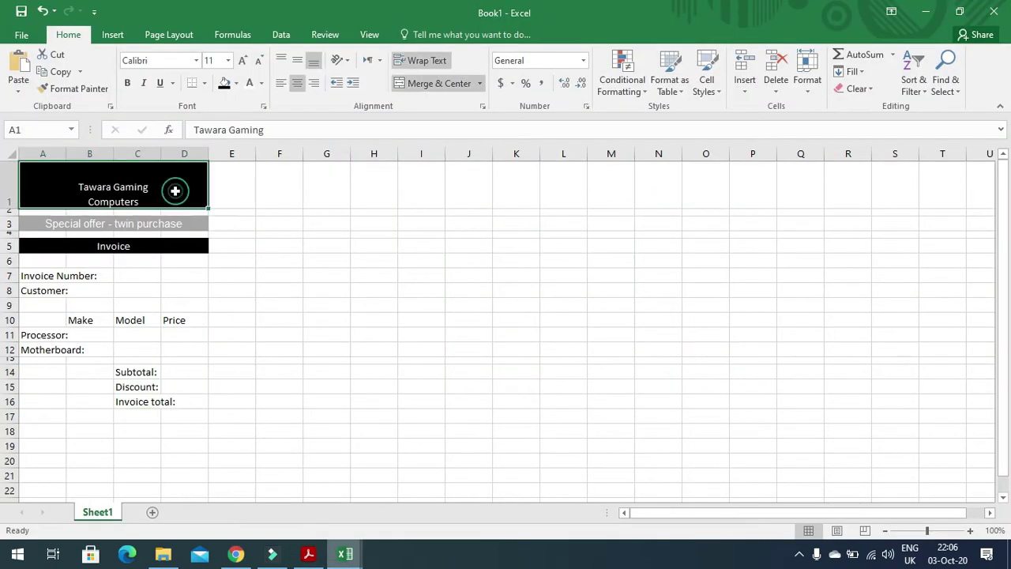
Set the title in Blackadder ITC and compare it with the exam paper
click(196, 61)
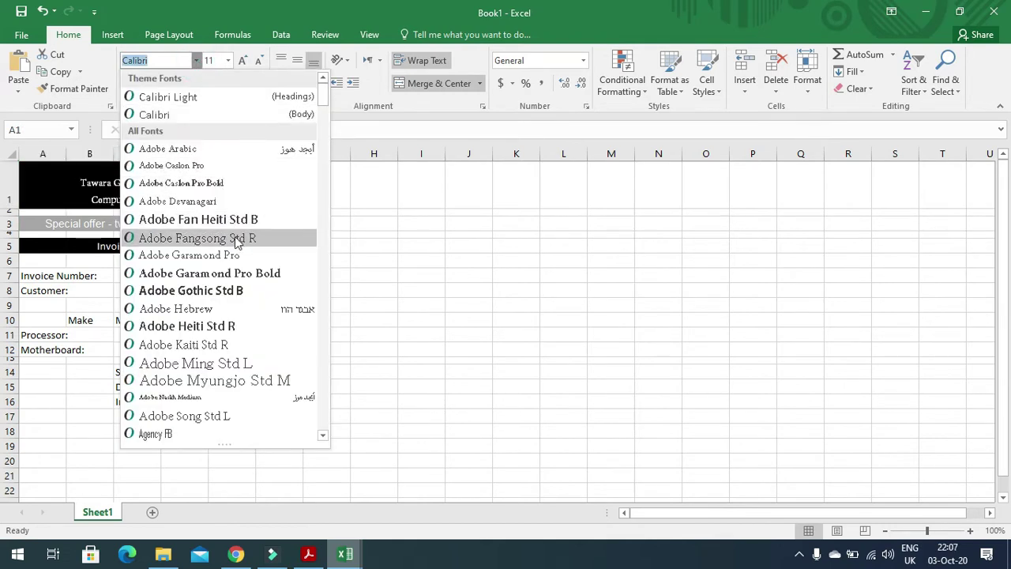
click(322, 435)
click(322, 436)
click(323, 435)
click(323, 435)
click(322, 436)
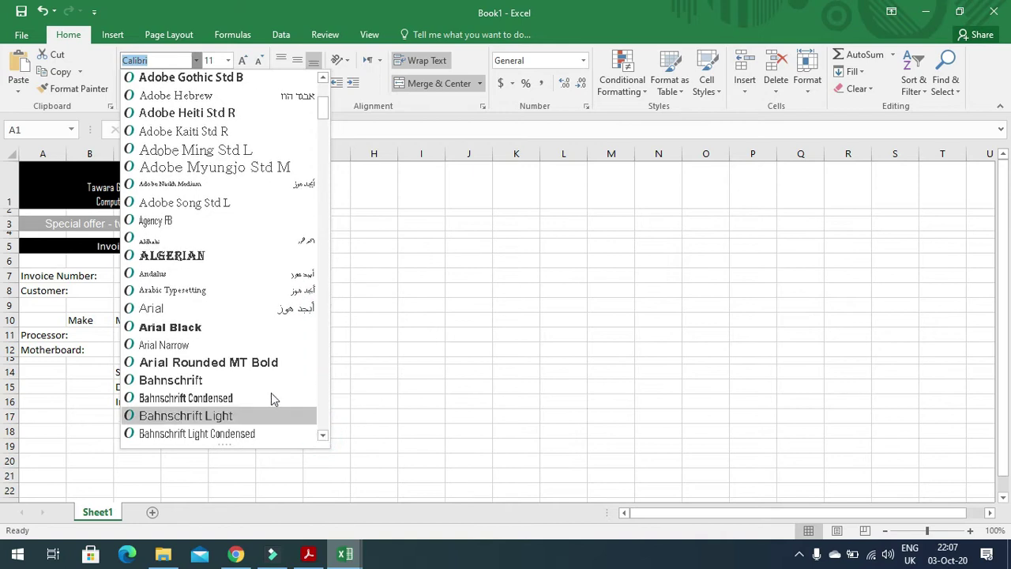
scroll(225, 407, down, 1)
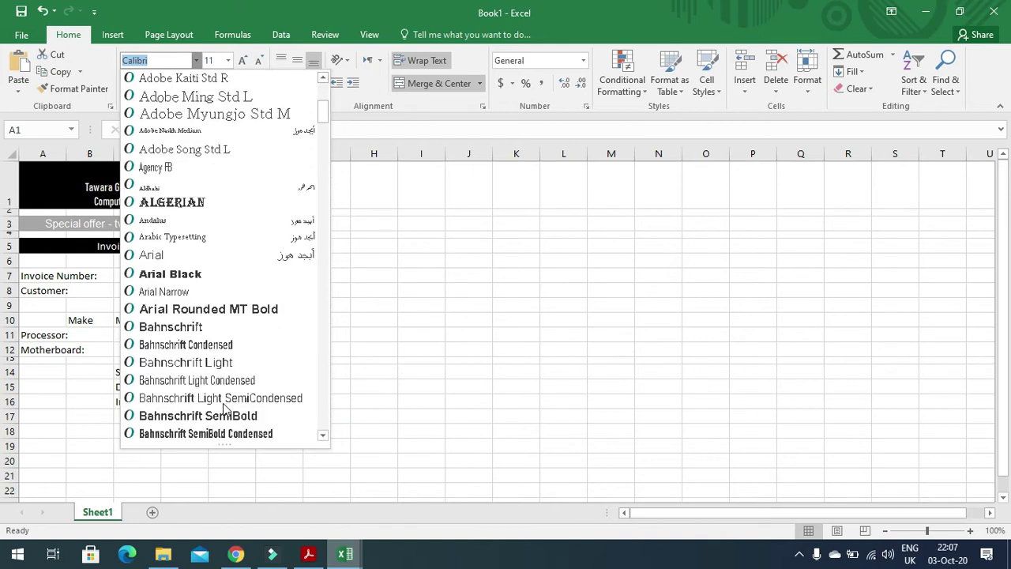
scroll(225, 407, down, 5)
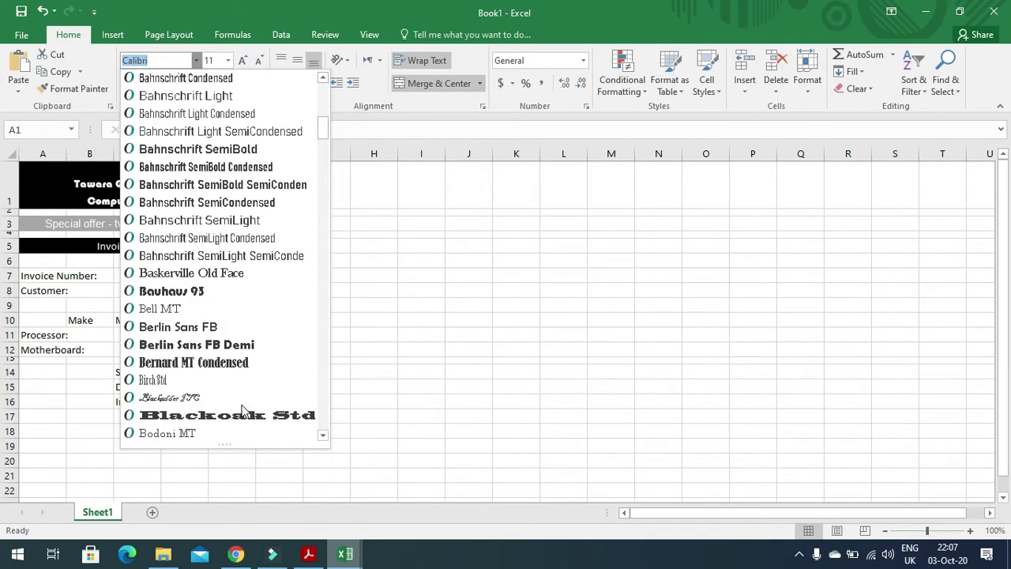
scroll(243, 411, down, 2)
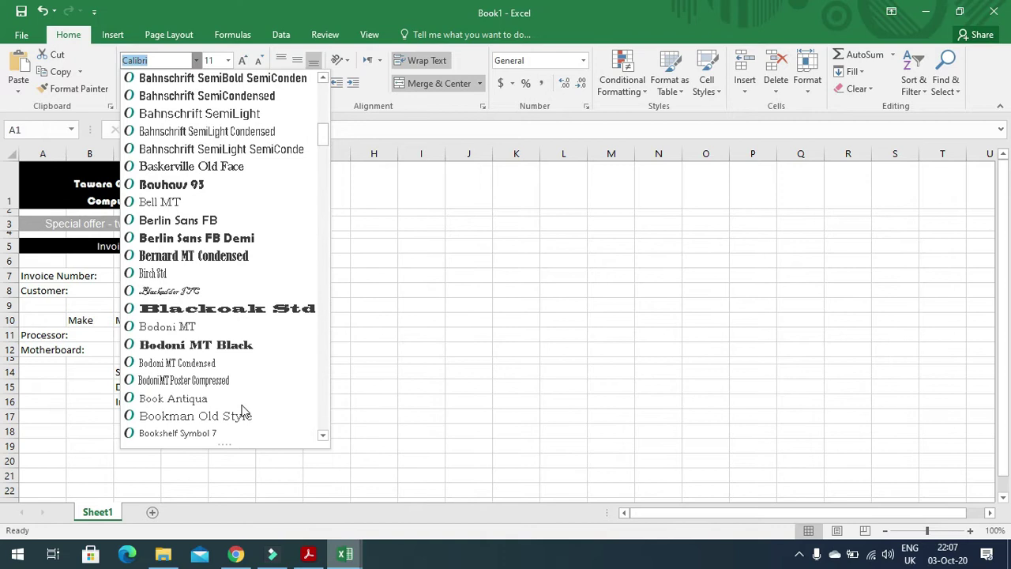
click(201, 292)
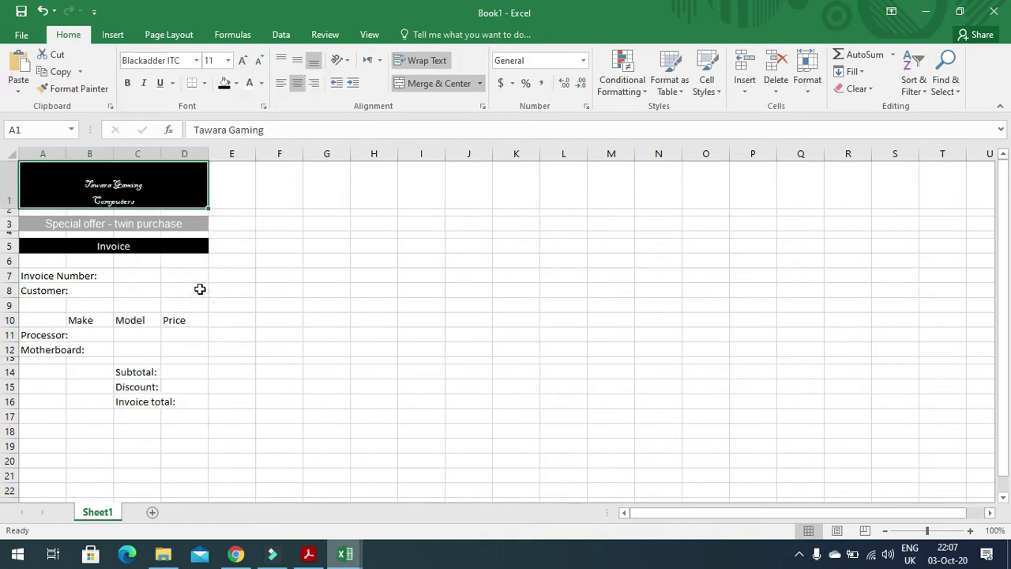
key(alt+Tab)
scroll(357, 335, up, 3)
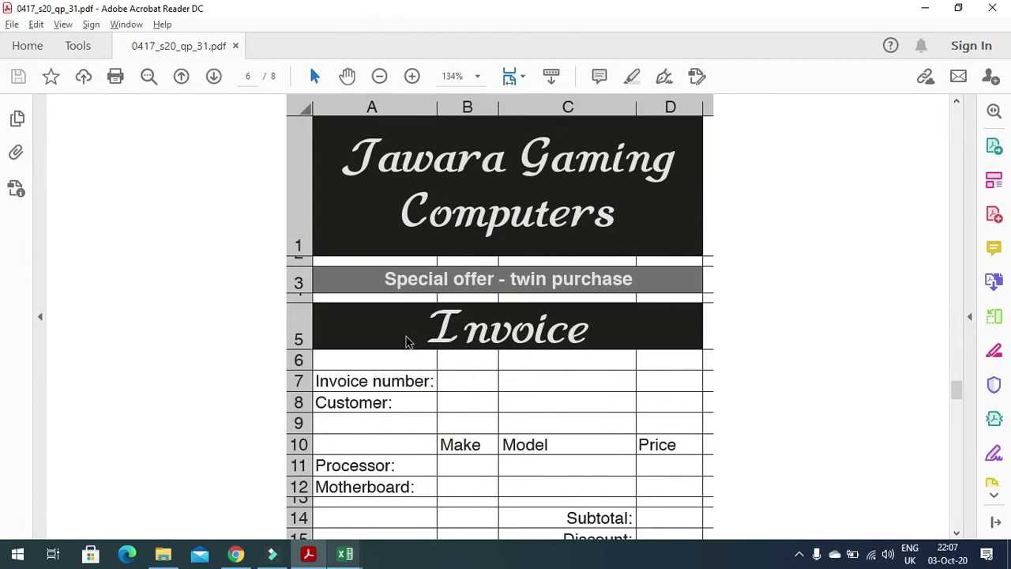
key(alt+Tab)
key(alt+Tab)
key(alt+Tab)
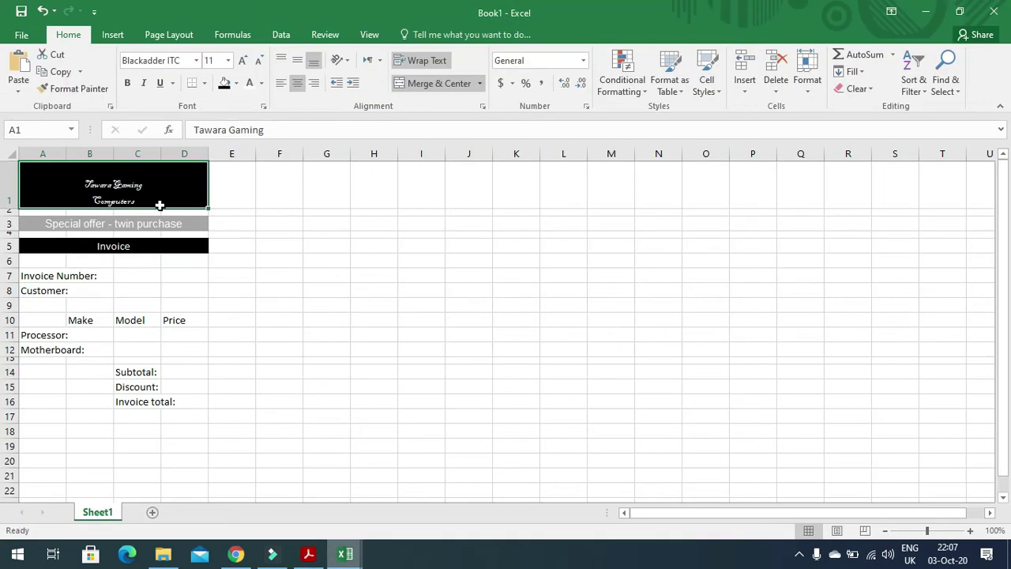
Change the title font to Brush Script MT instead
click(196, 61)
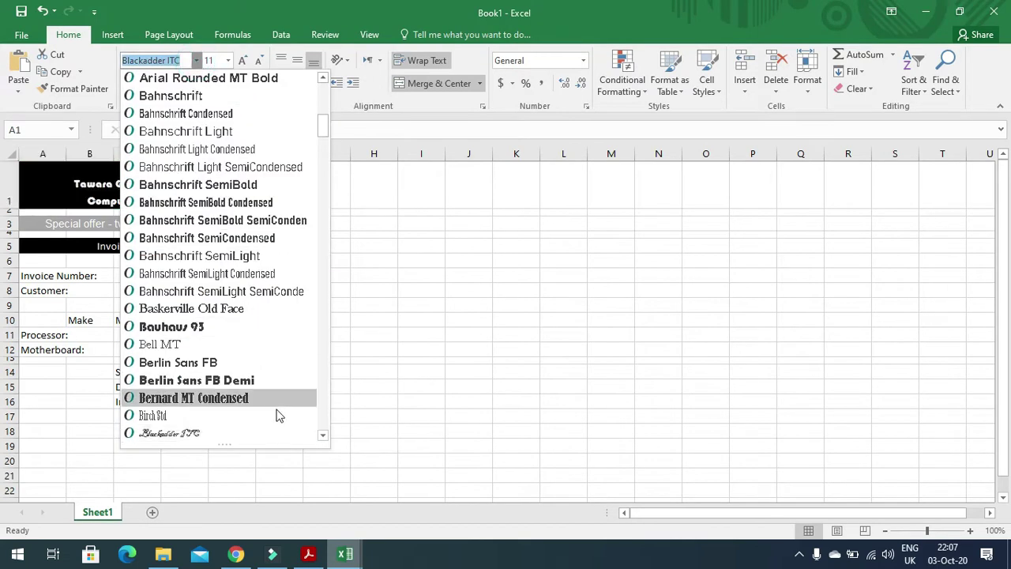
click(323, 435)
click(323, 436)
click(324, 436)
click(323, 436)
click(323, 436)
click(323, 436)
click(323, 435)
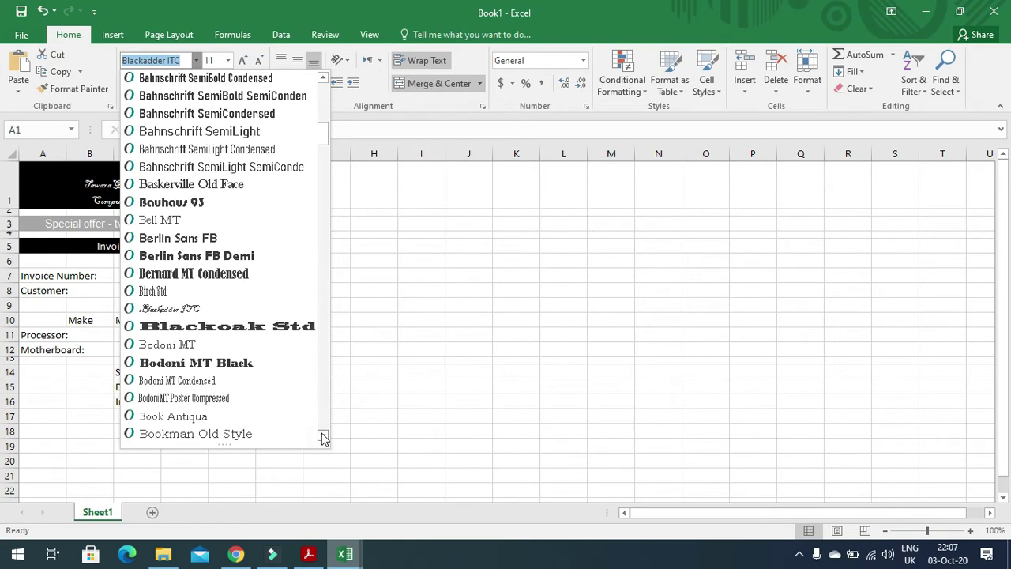
click(323, 435)
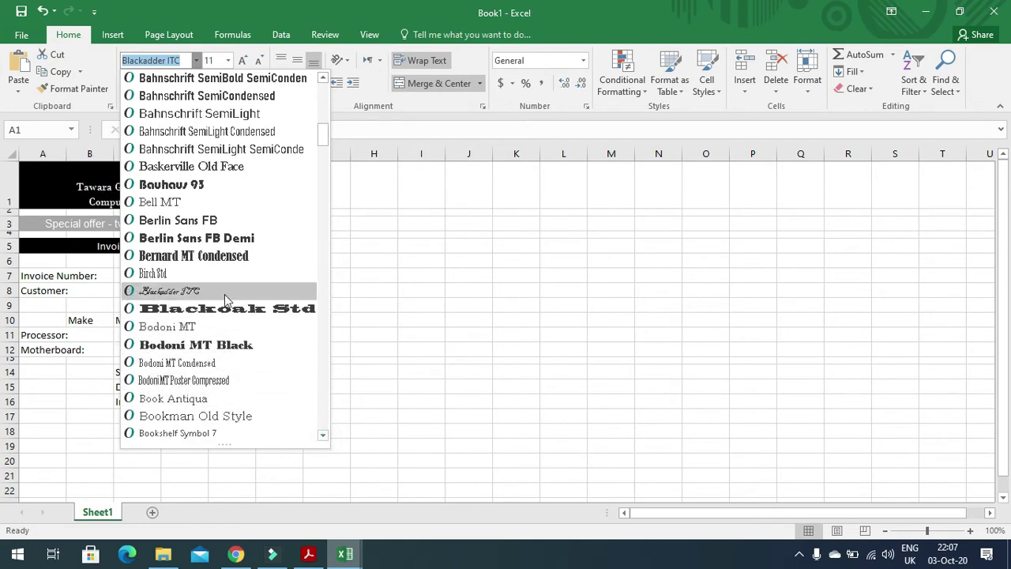
click(324, 435)
click(323, 435)
click(323, 436)
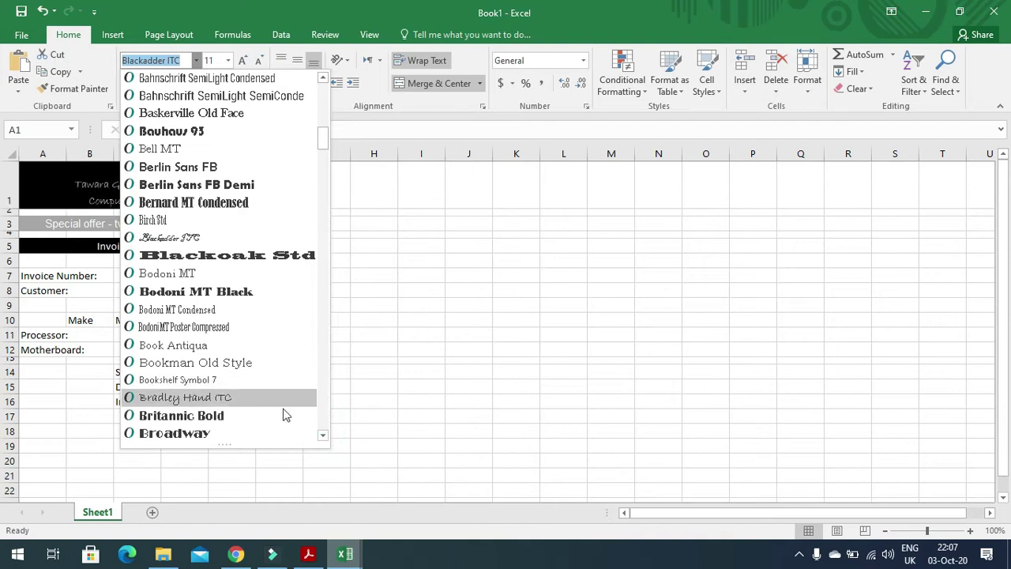
click(323, 435)
click(323, 435)
click(323, 436)
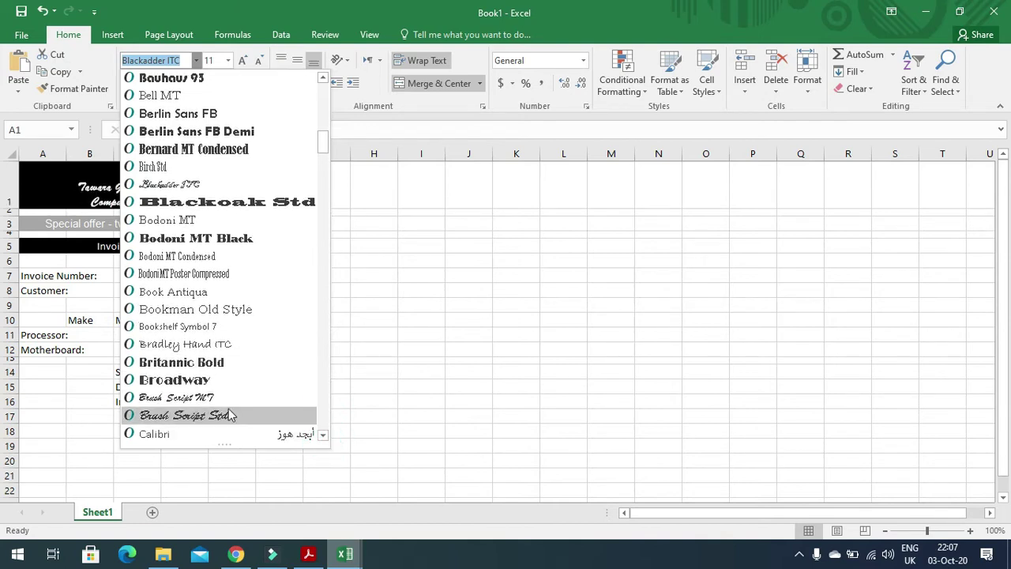
click(223, 402)
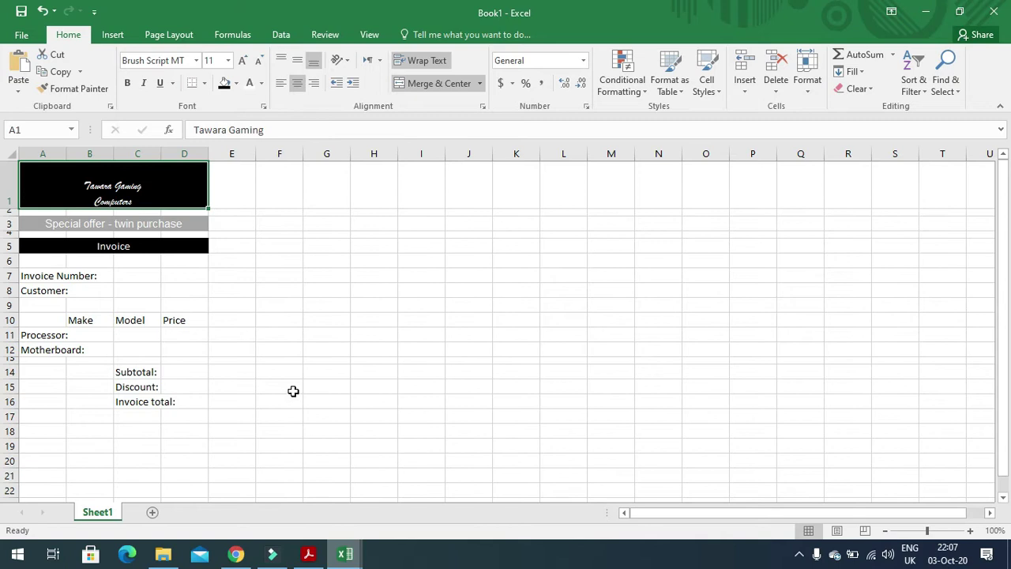
key(alt+Tab)
key(alt+Tab)
key(alt+Tab)
key(alt+Tab)
Set the Invoice heading in A5 to Brush Script MT
click(122, 248)
click(196, 60)
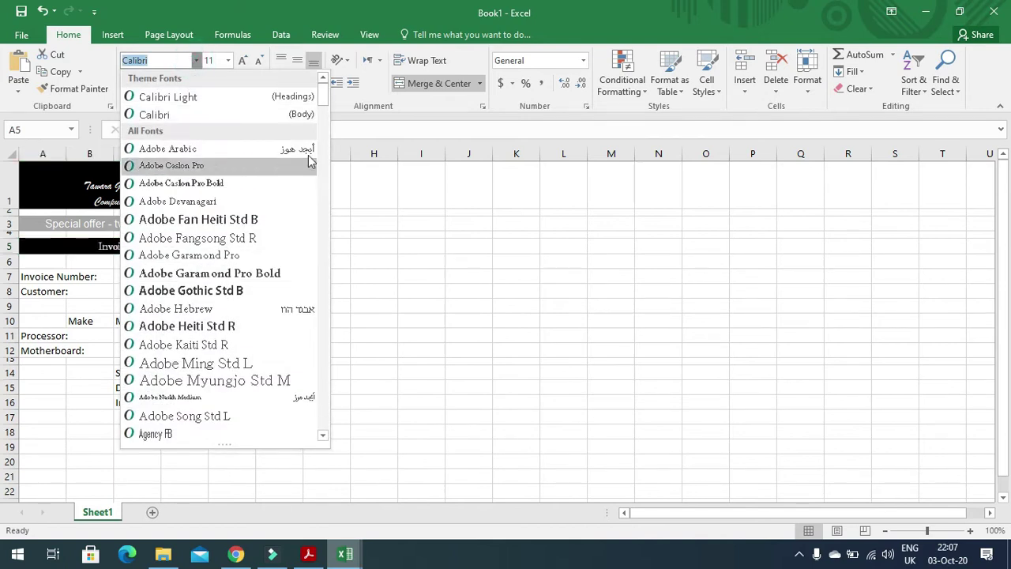
click(323, 436)
drag(323, 436, 323, 436)
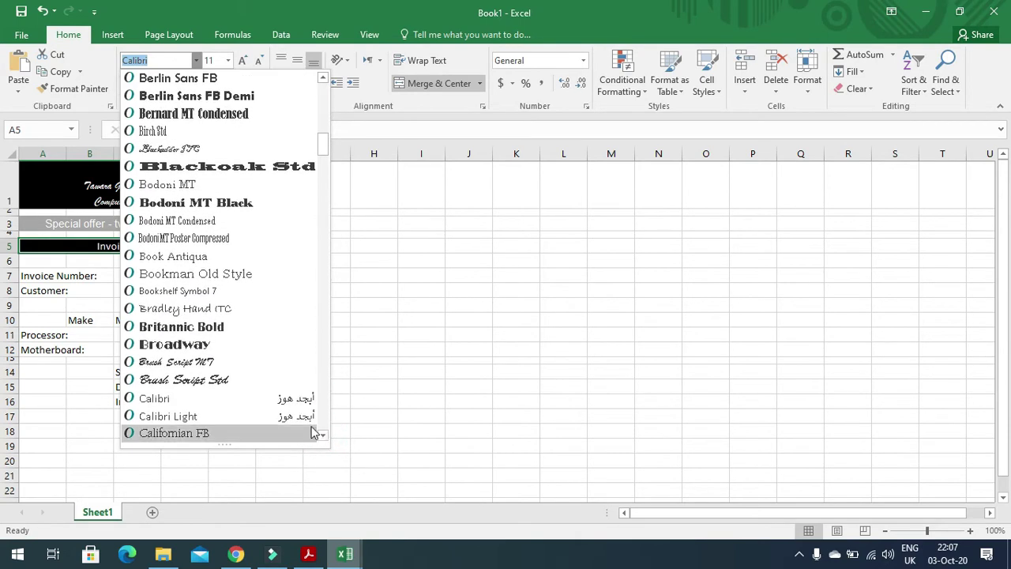
click(255, 365)
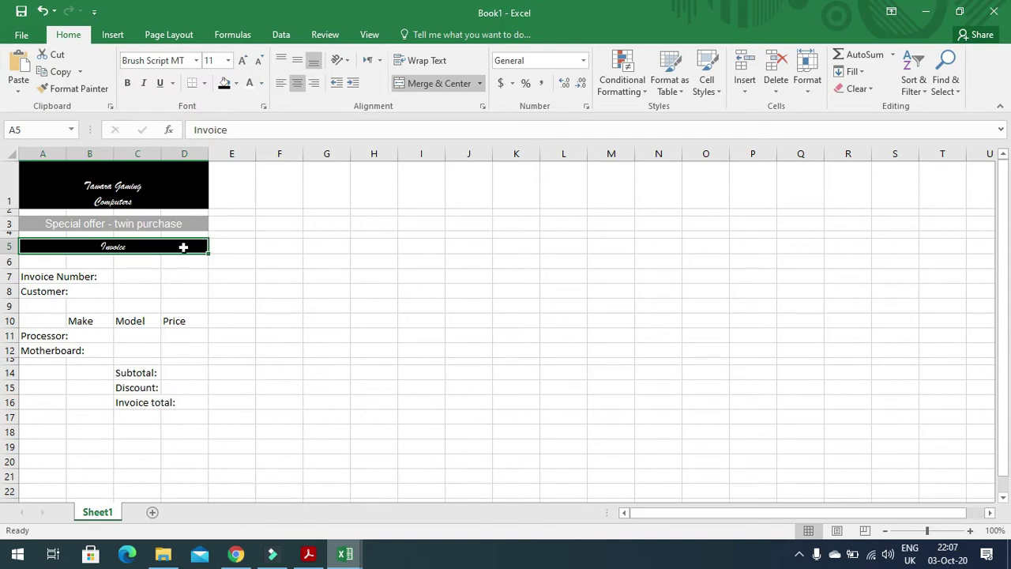
Make the title font size 20 and the Invoice heading size 16
click(160, 183)
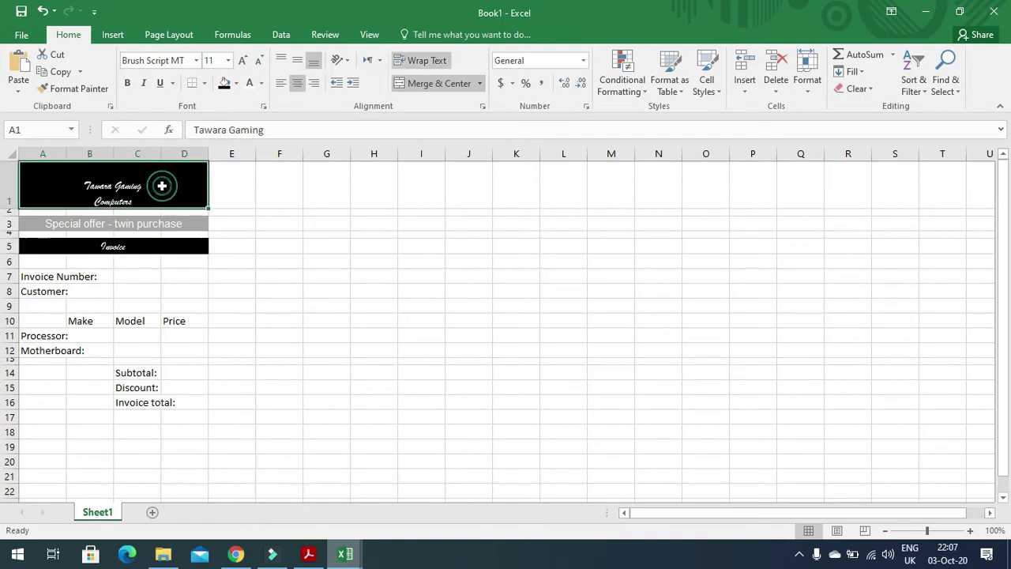
click(228, 60)
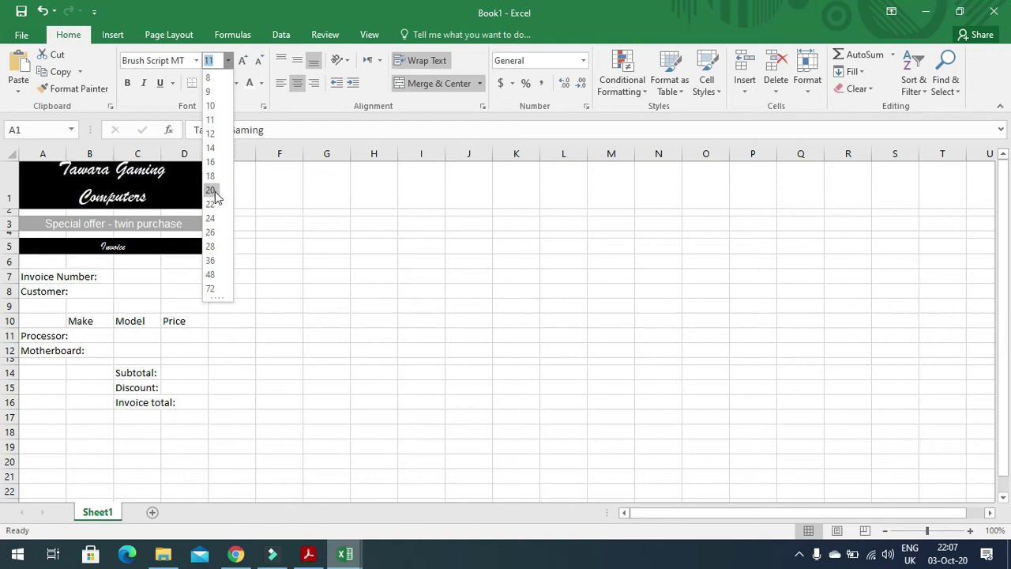
click(212, 191)
click(127, 246)
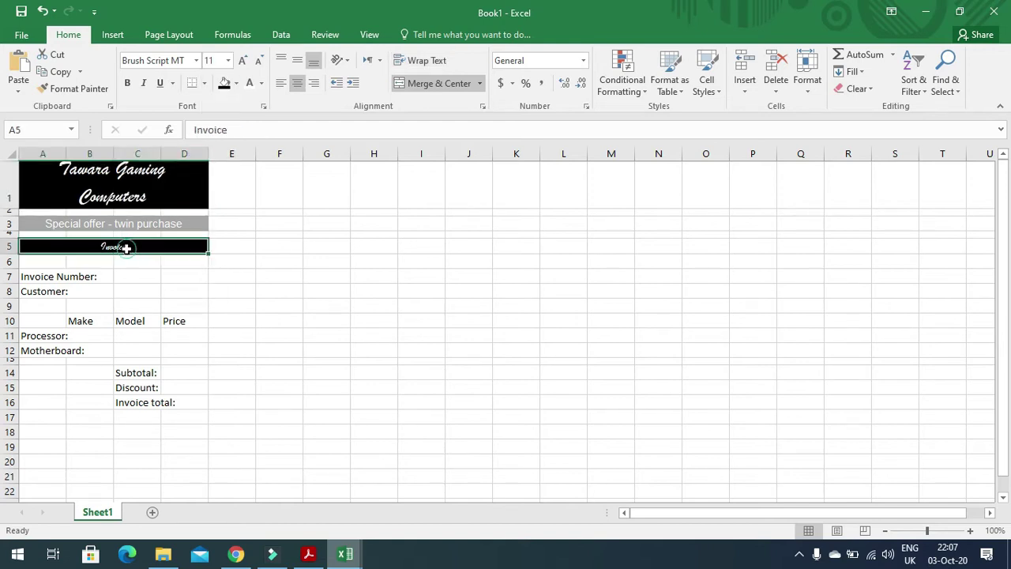
click(227, 60)
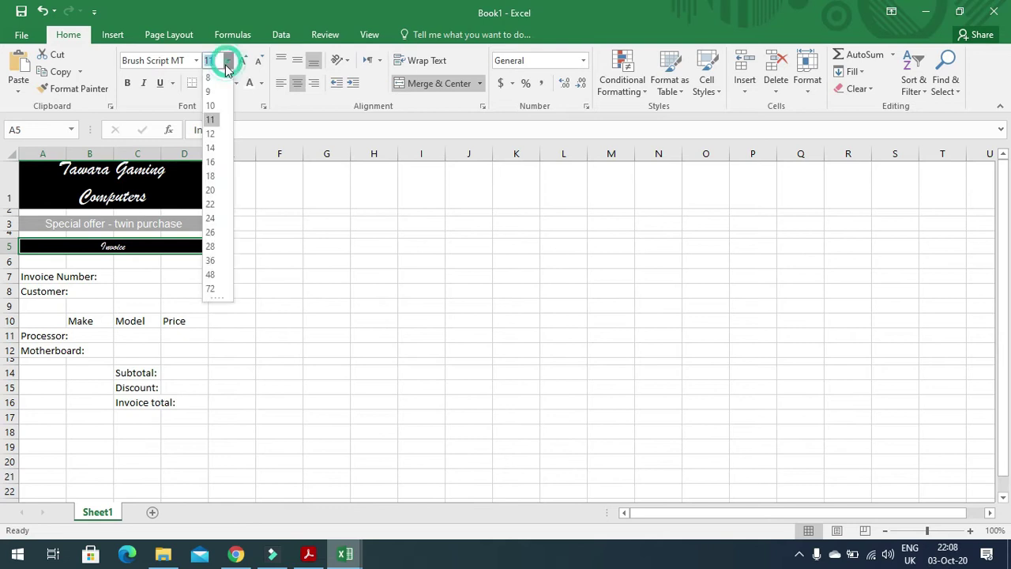
click(212, 162)
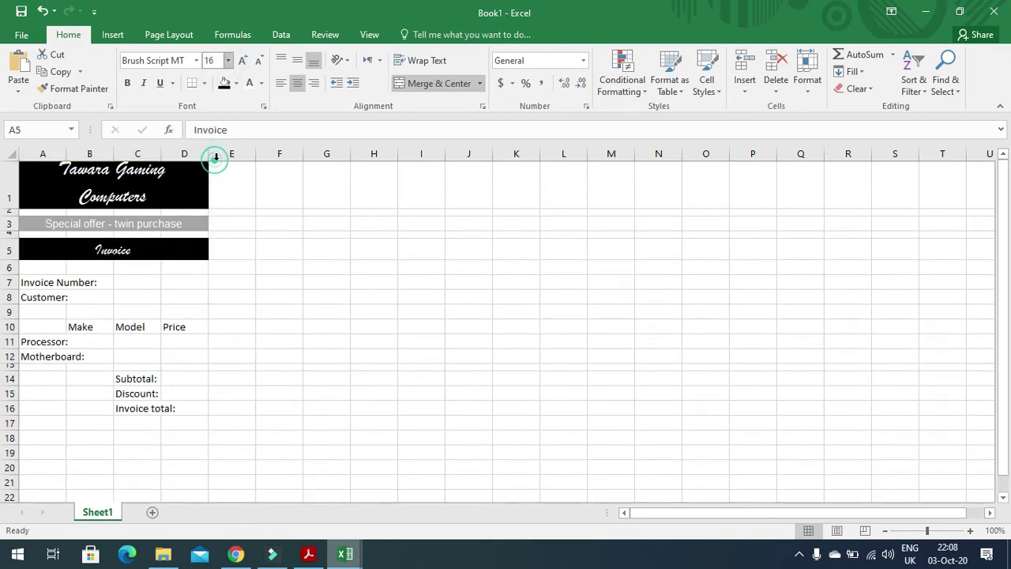
key(alt+Tab)
key(alt+Tab)
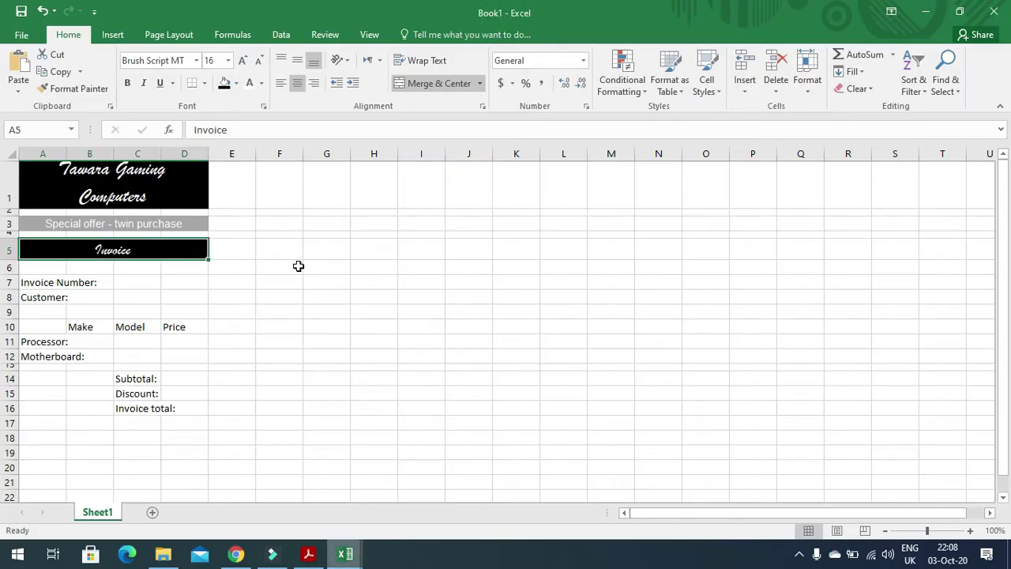
click(192, 225)
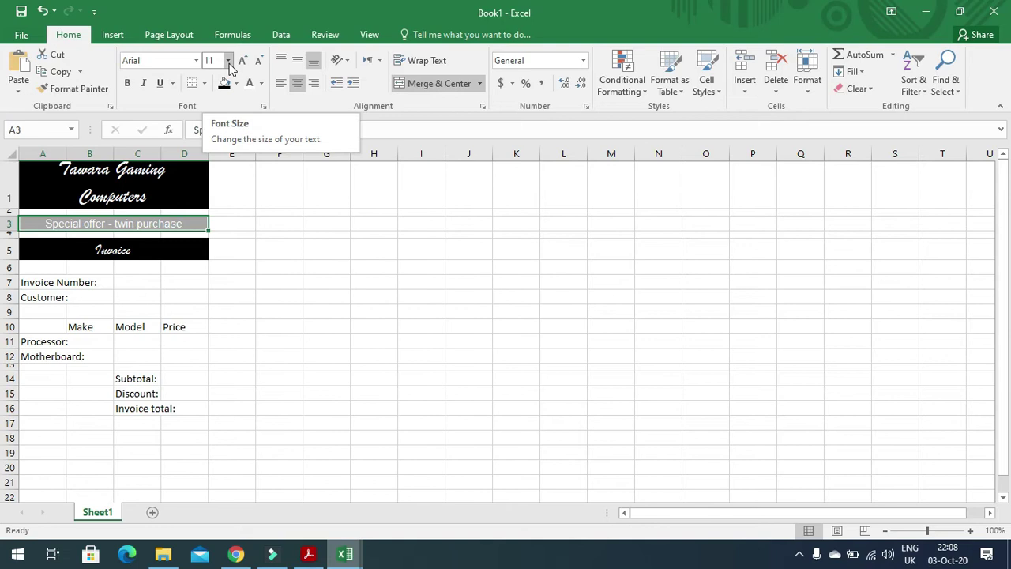
key(alt+Tab)
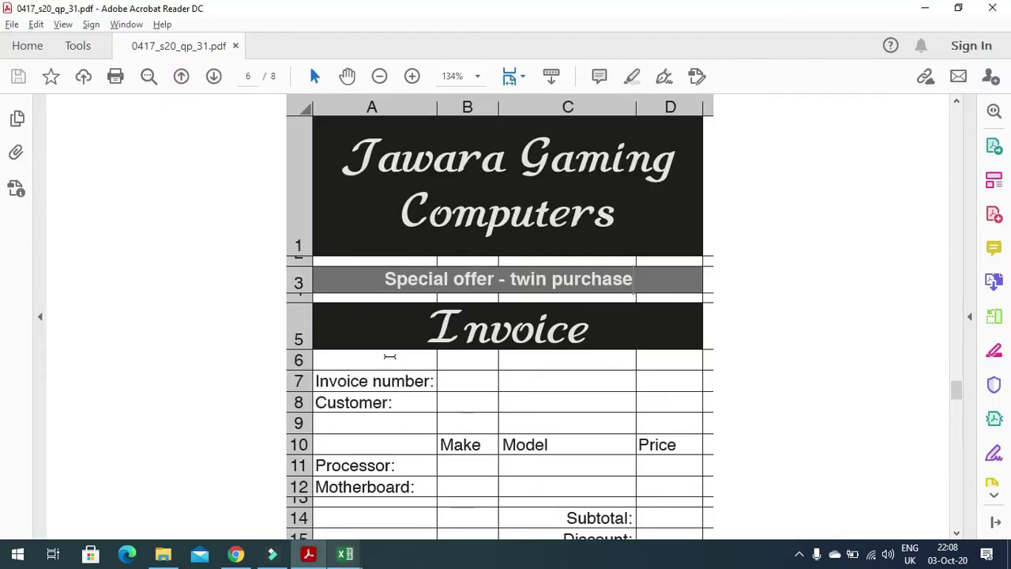
Scroll the exam paper to the header, footer and contrast instructions and highlight them while reading
key(alt+Tab)
scroll(411, 429, down, 5)
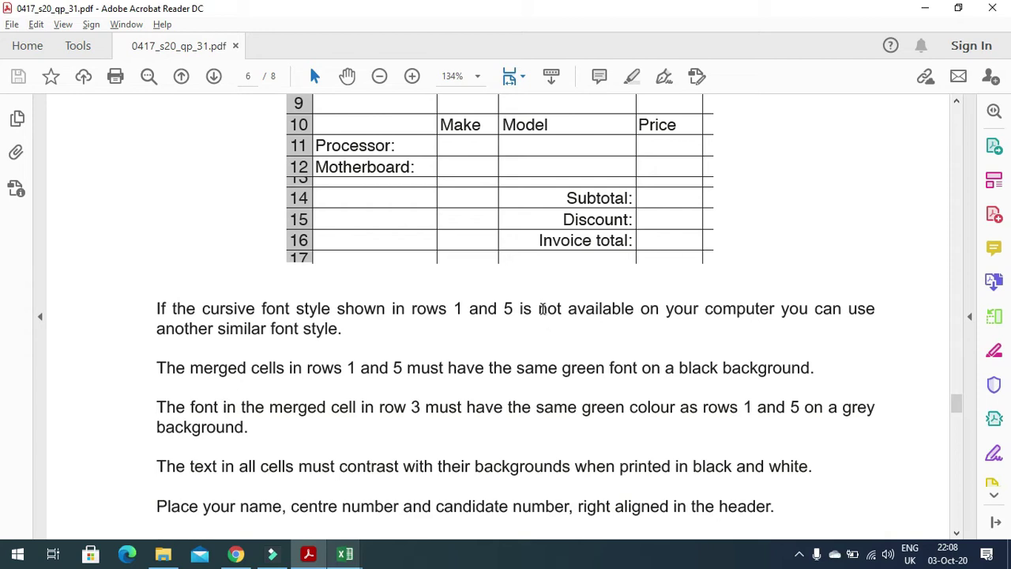
scroll(719, 435, down, 3)
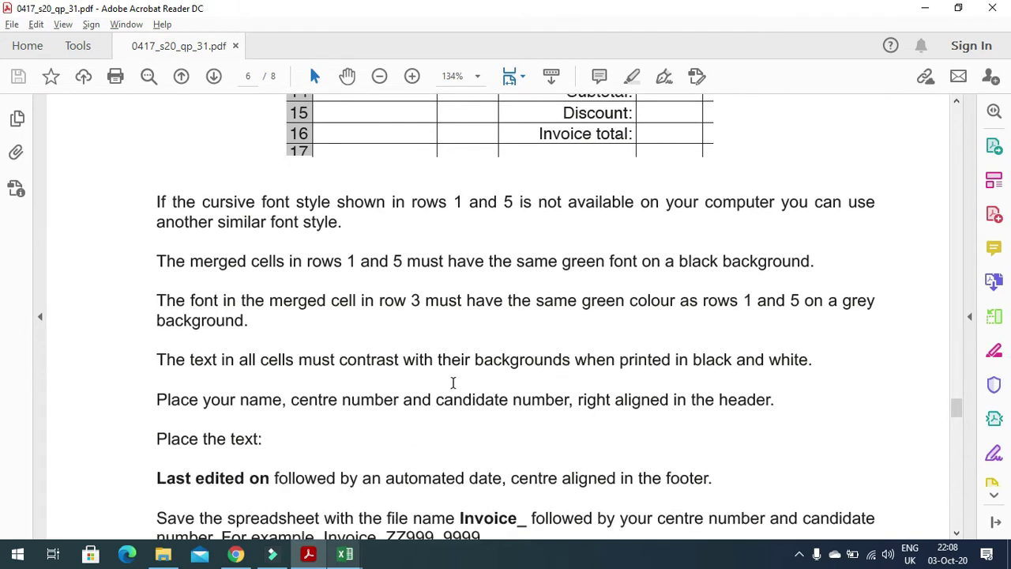
scroll(453, 383, down, 4)
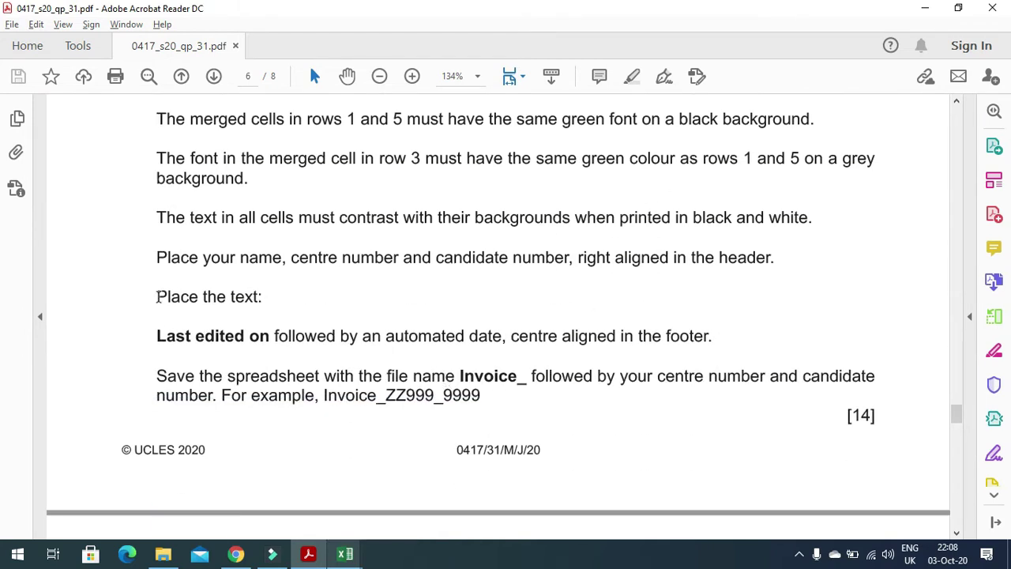
drag(158, 257, 280, 256)
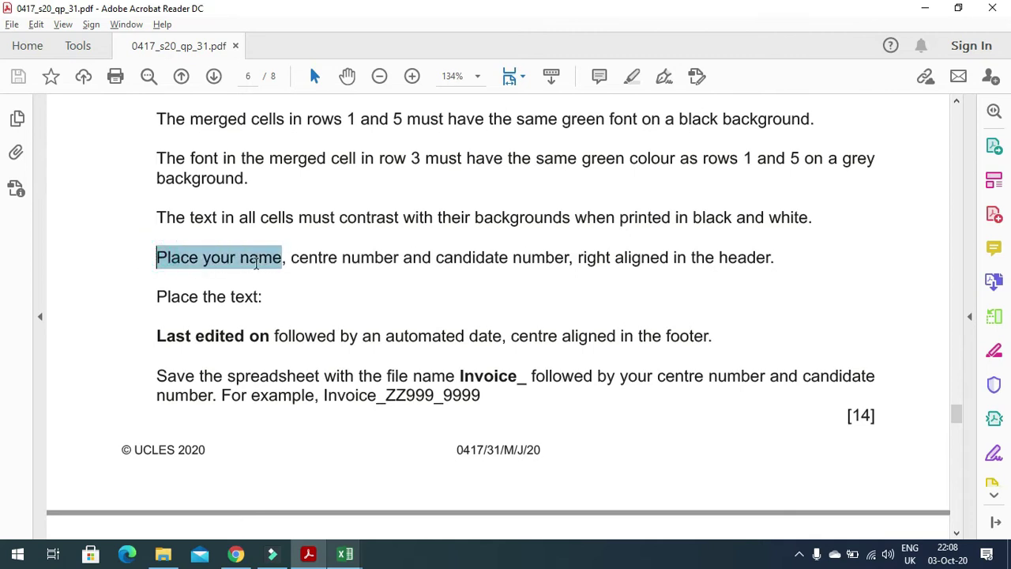
click(182, 217)
drag(156, 217, 788, 229)
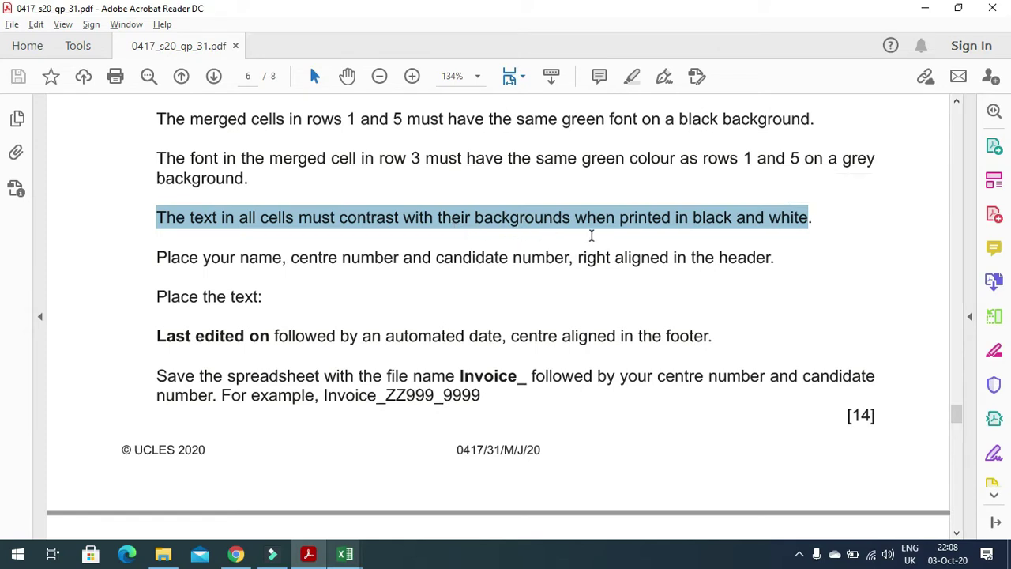
click(324, 278)
drag(149, 257, 751, 271)
Put the candidate's name, centre number and candidate number in the page header's right section
click(346, 554)
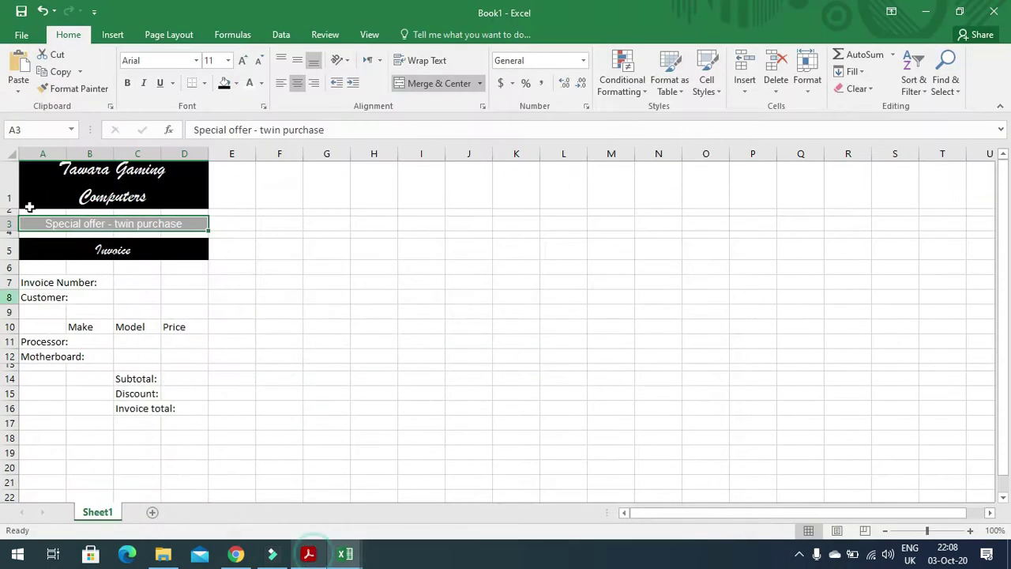
click(17, 36)
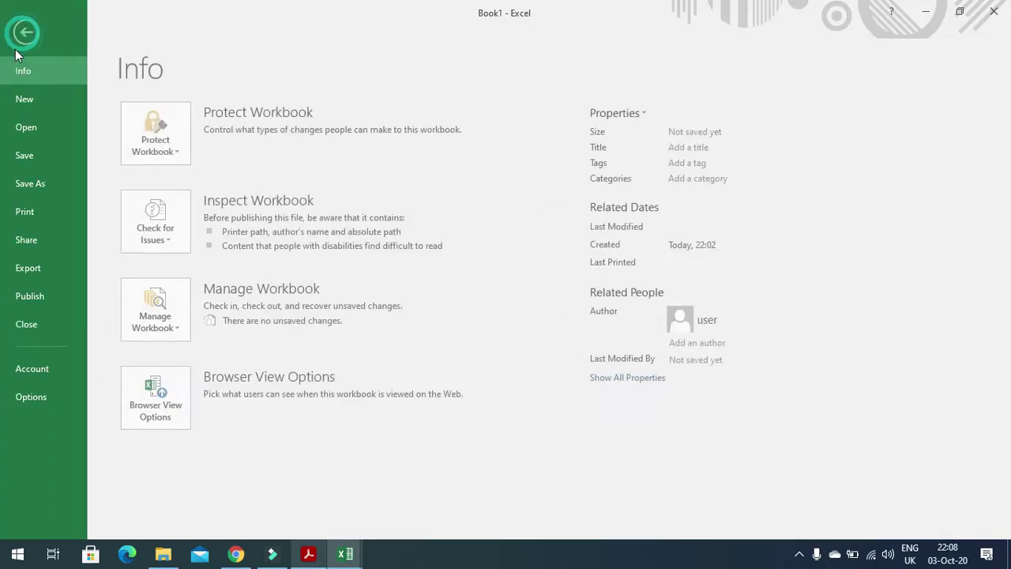
click(44, 214)
click(273, 494)
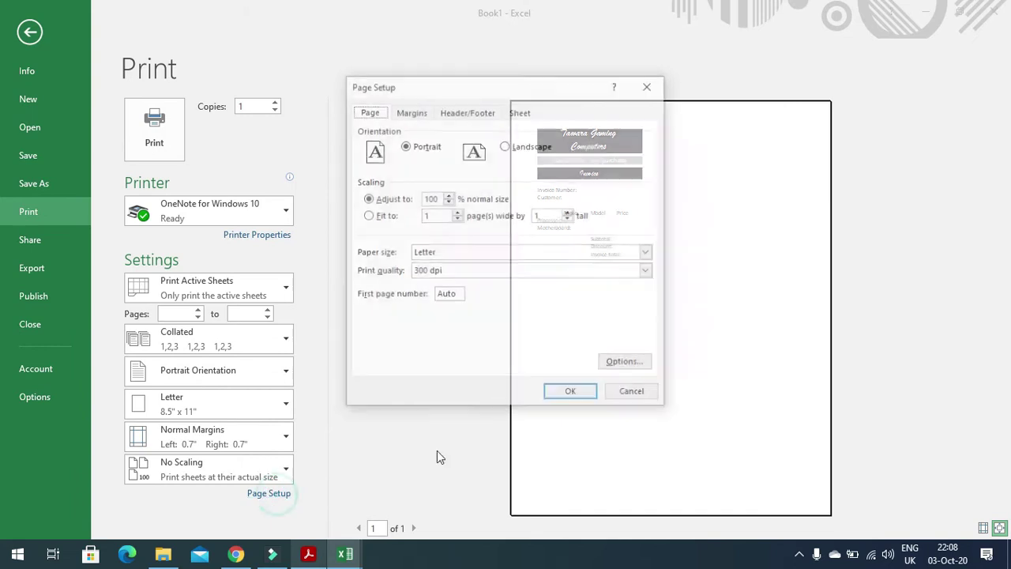
click(484, 112)
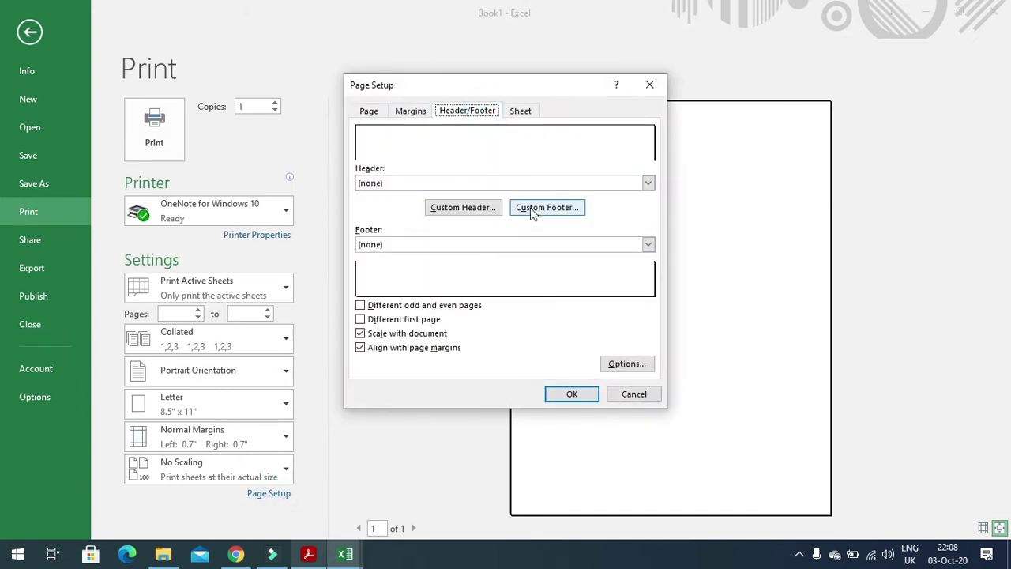
click(533, 210)
click(716, 356)
click(485, 211)
click(632, 301)
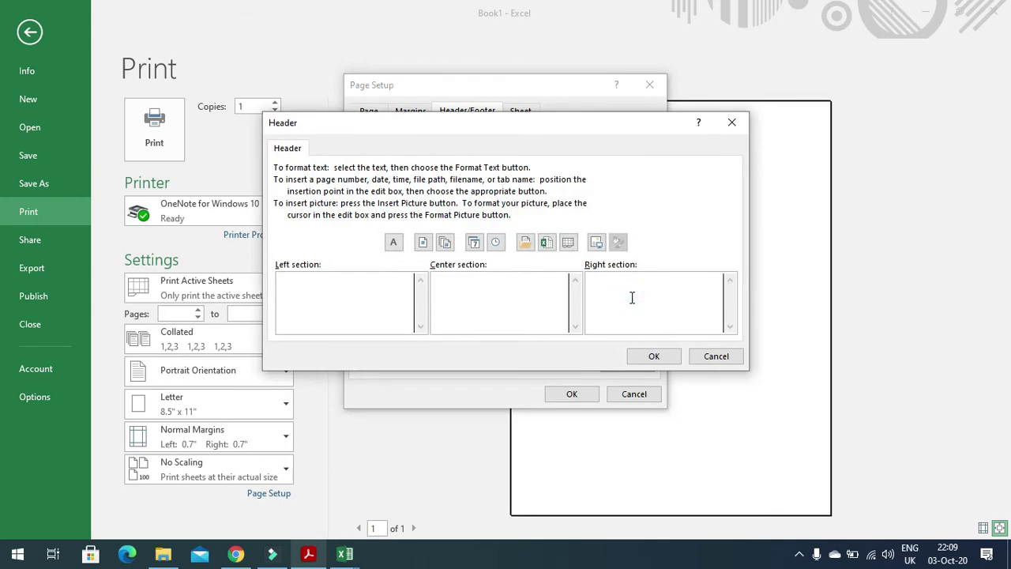
click(658, 360)
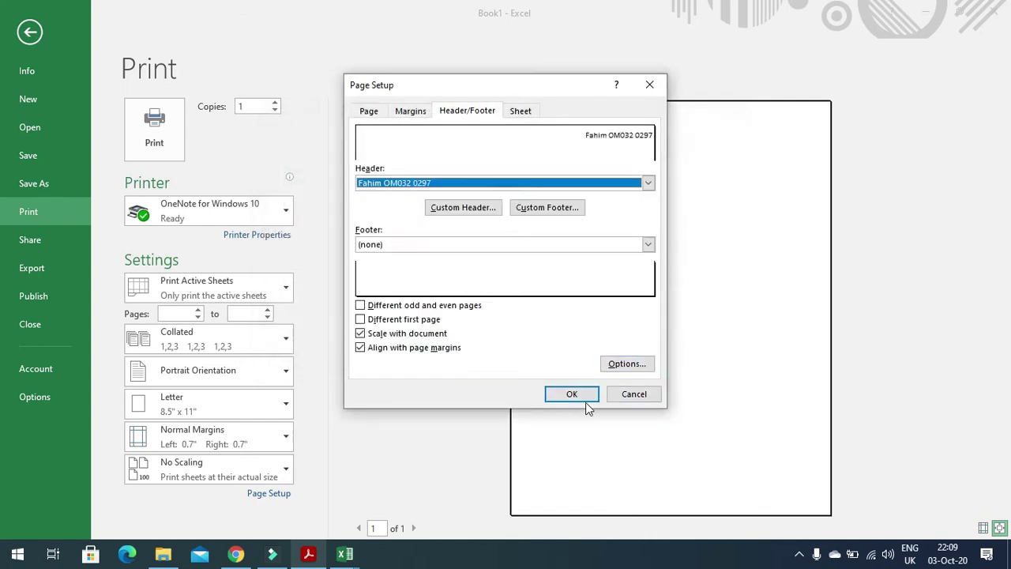
click(308, 554)
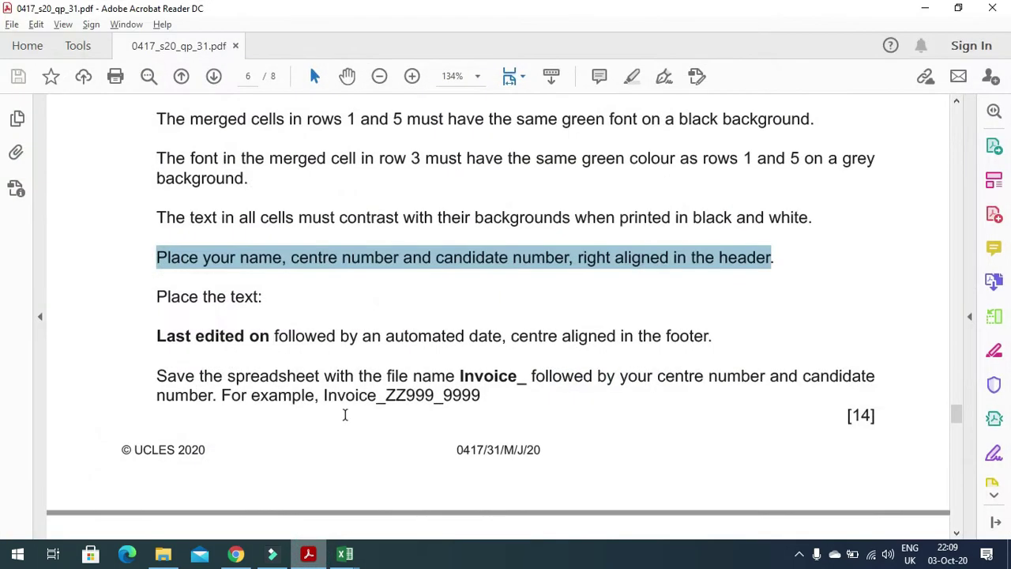
Open the custom footer and clear the mistyped 'Special offer - twin purchase' from its centre section
drag(157, 296, 264, 300)
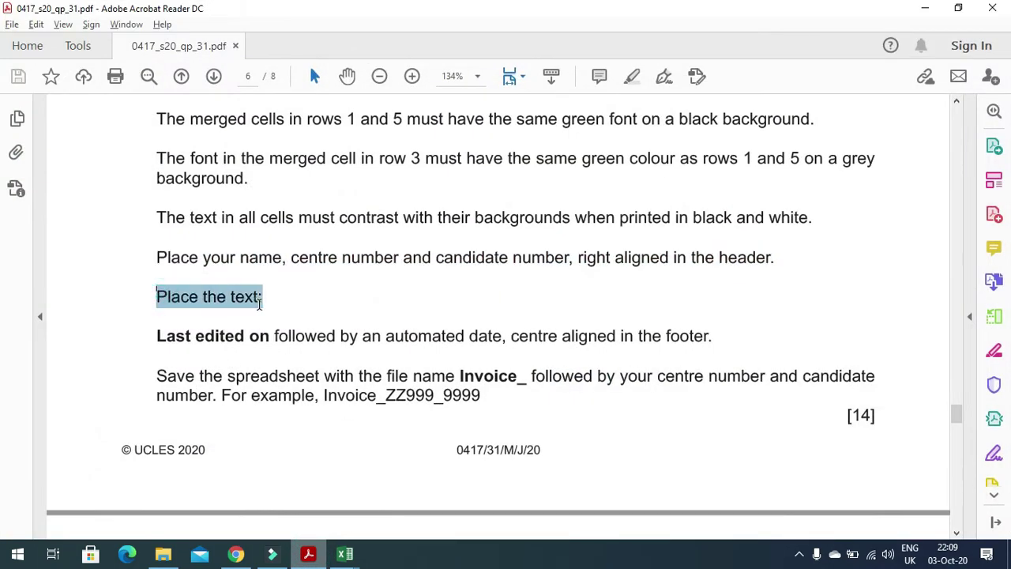
drag(157, 335, 270, 338)
key(ctrl+c)
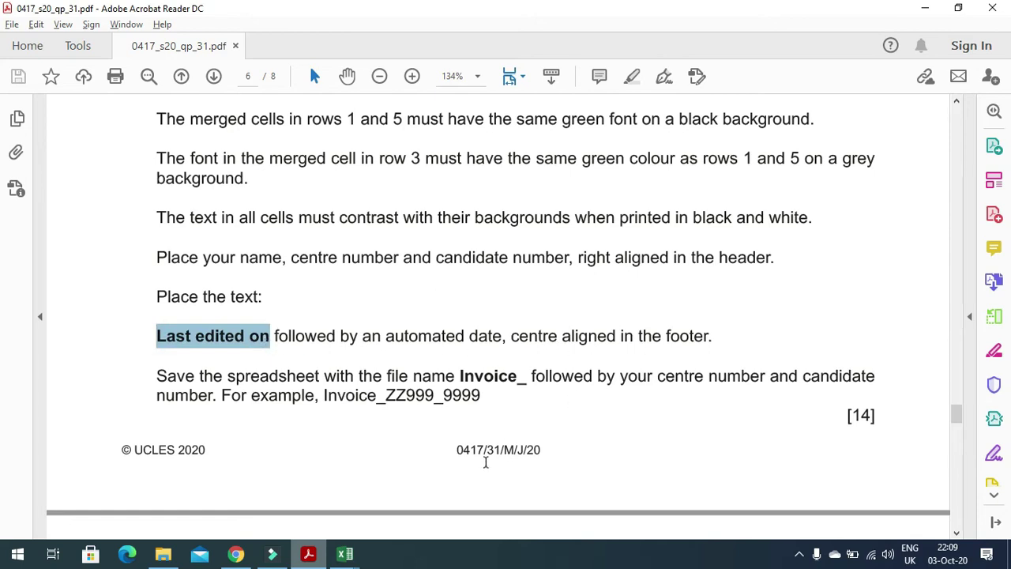
key(alt+Tab)
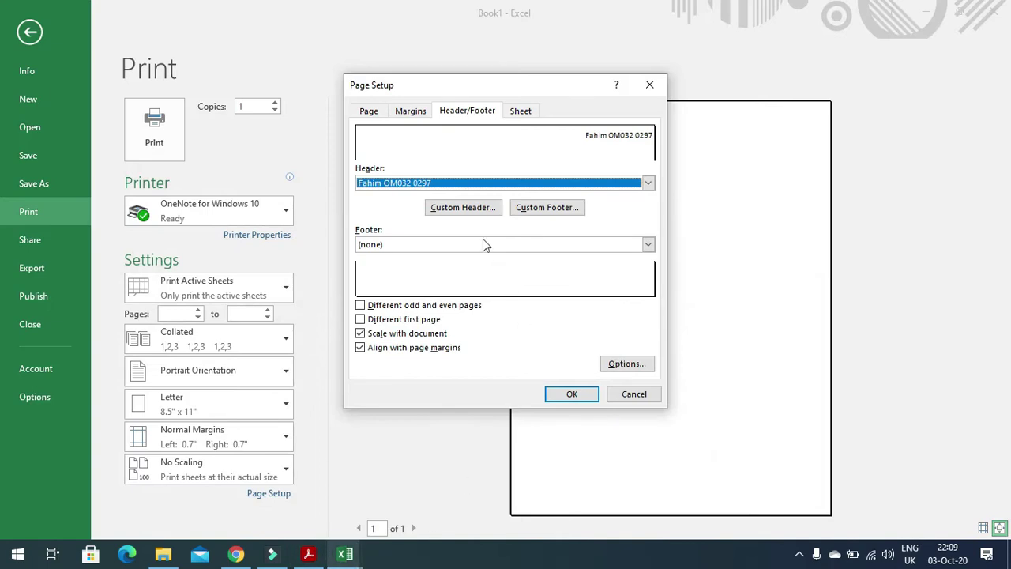
click(548, 209)
click(503, 308)
text(Special offer - twin purchase)
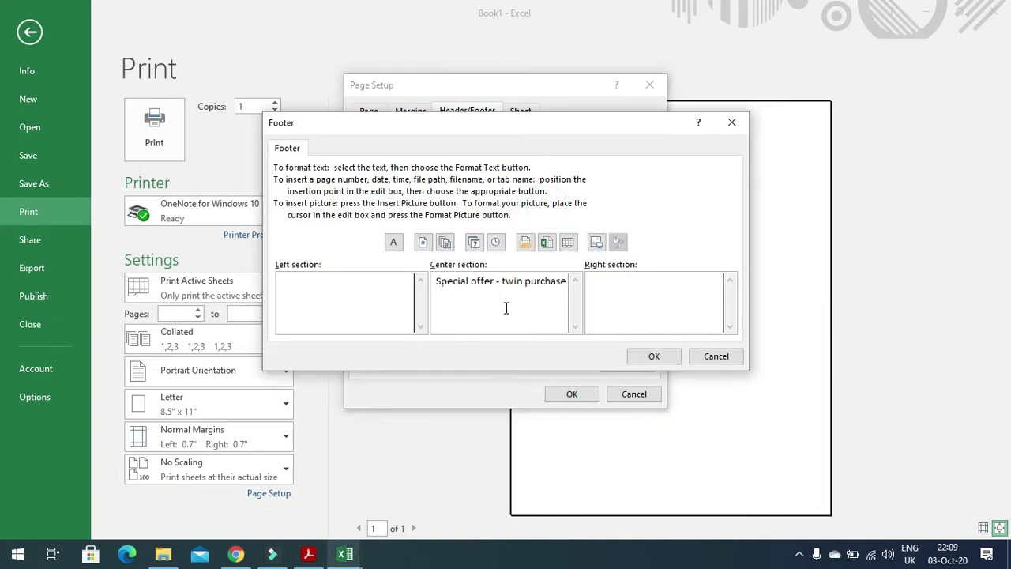
key(BackSpace)
key(BackSpace)
key(BackSpace)
key(BackSpace)
key(BackSpace)
key(BackSpace)
key(BackSpace)
key(BackSpace)
key(BackSpace)
key(BackSpace)
key(BackSpace)
key(BackSpace)
key(BackSpace)
key(BackSpace)
key(BackSpace)
key(BackSpace)
key(BackSpace)
key(BackSpace)
key(BackSpace)
key(BackSpace)
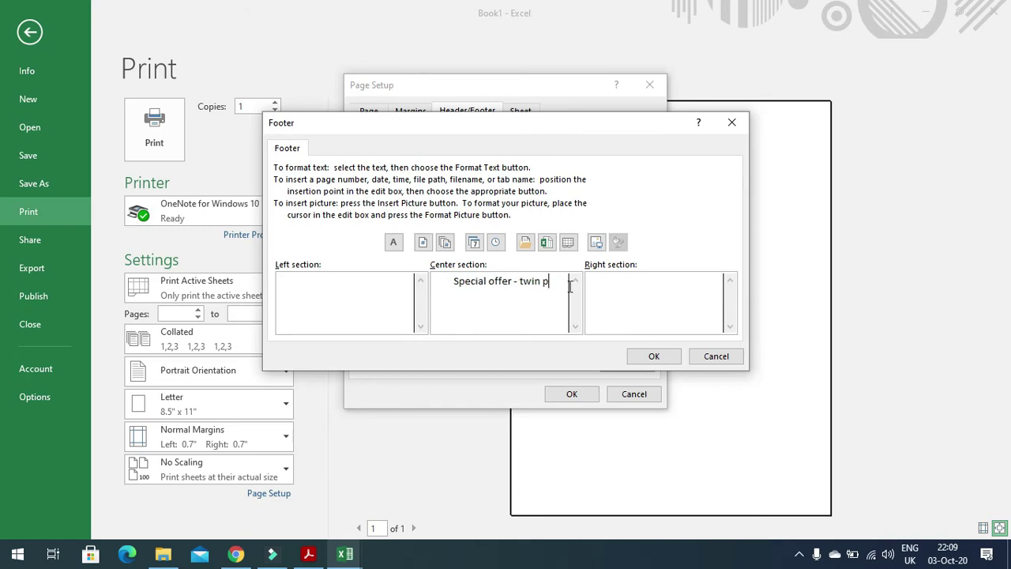
key(BackSpace)
key(BackSpace)
key(BackSpace)
key(BackSpace)
key(BackSpace)
key(Escape)
Fill the centre footer with 'Last edited on' plus an automatic date and apply it
key(alt+Tab)
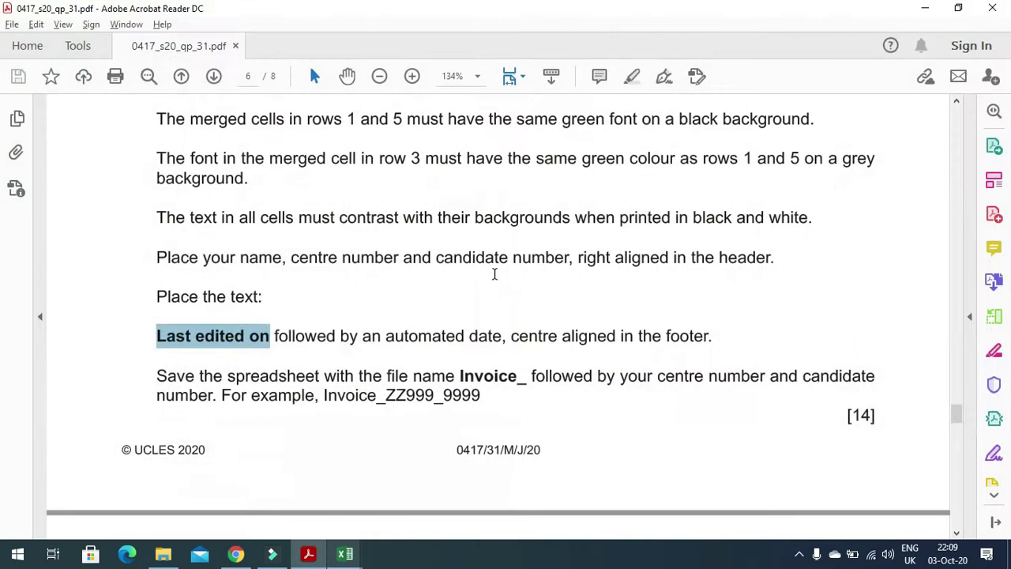
key(alt+Tab)
key(ctrl+v)
key(alt+Tab)
key(alt+Tab)
key(alt+Tab)
key(alt+Tab)
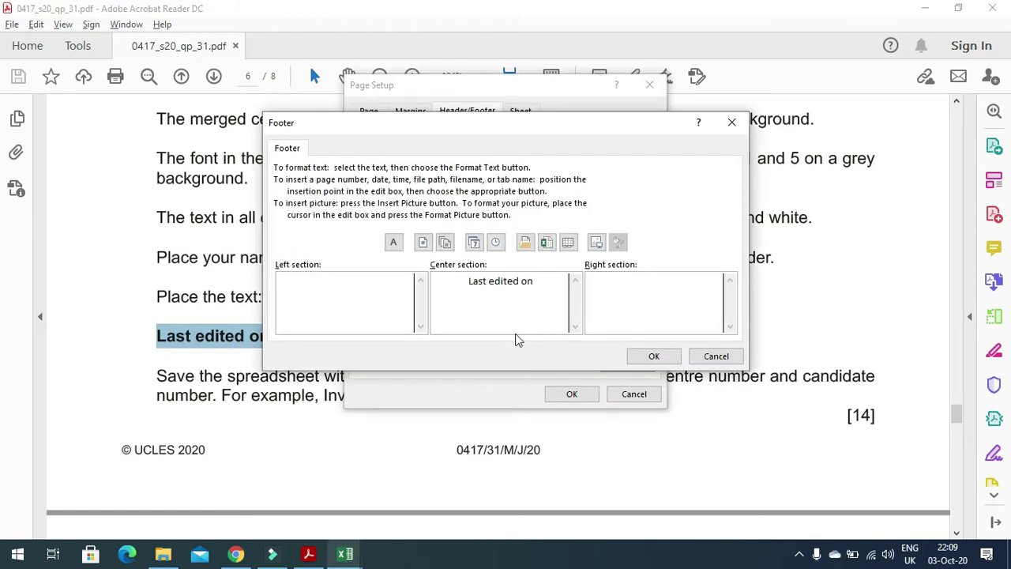
click(474, 242)
click(654, 356)
click(570, 393)
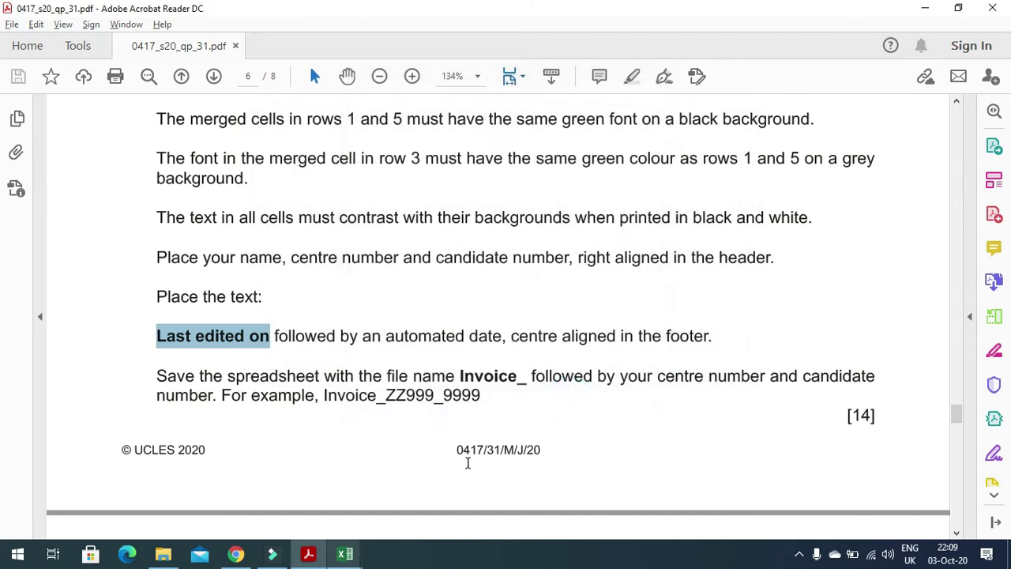
Leave the print preview and look up the required Invoice_ file name in the exam paper
mouse_move(346, 555)
click(542, 510)
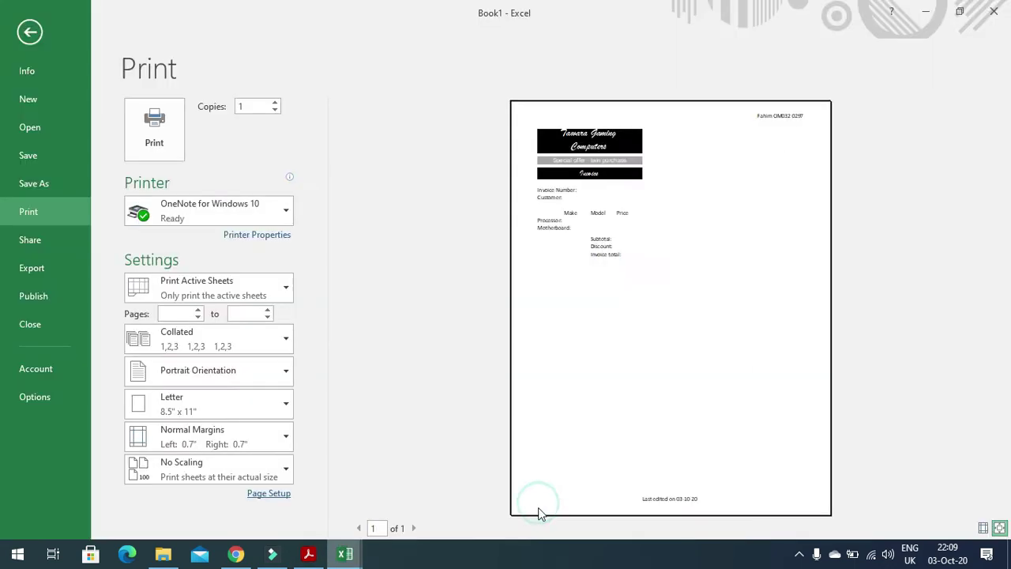
click(29, 31)
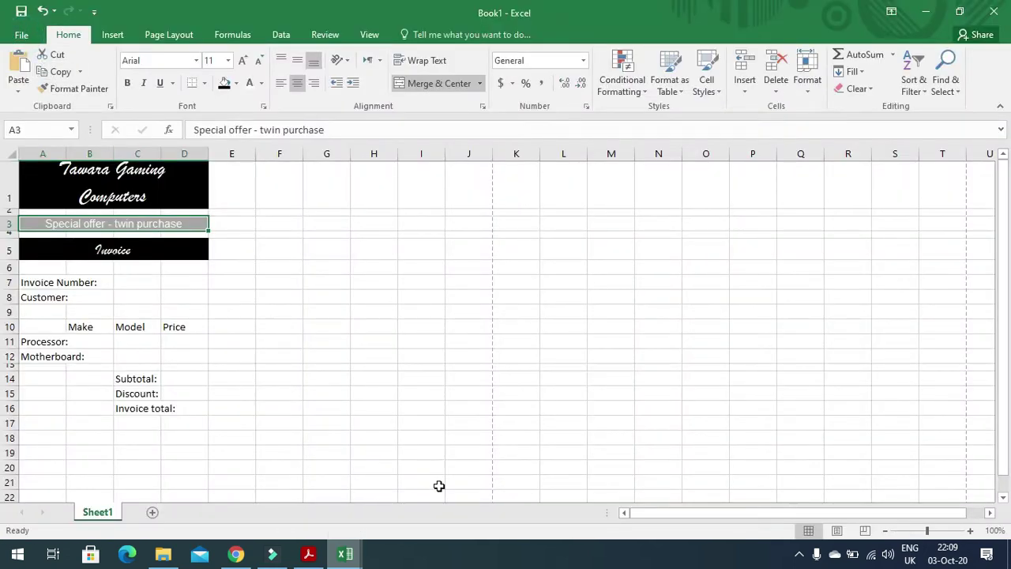
click(308, 554)
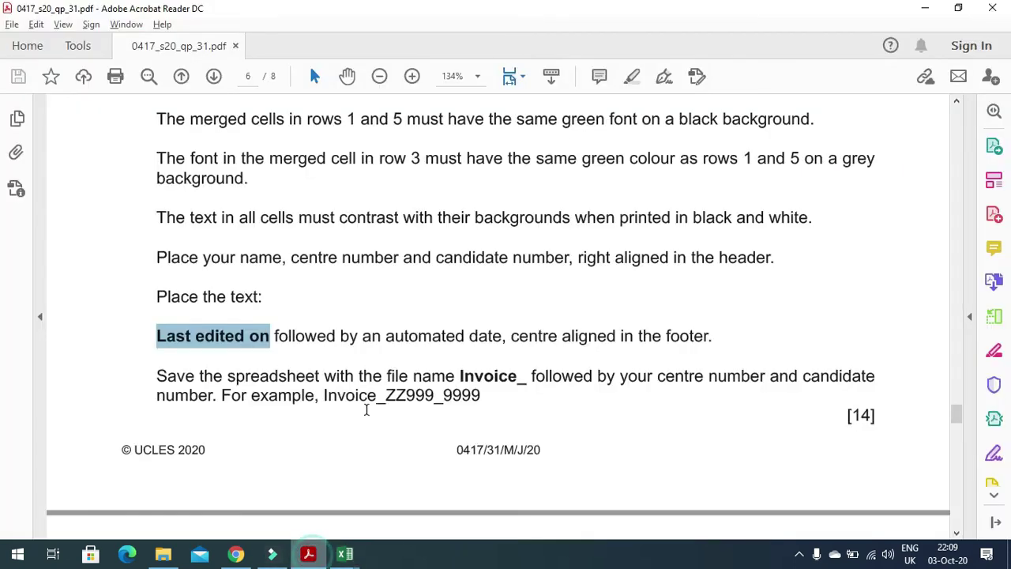
scroll(367, 409, down, 1)
drag(156, 269, 460, 271)
click(524, 290)
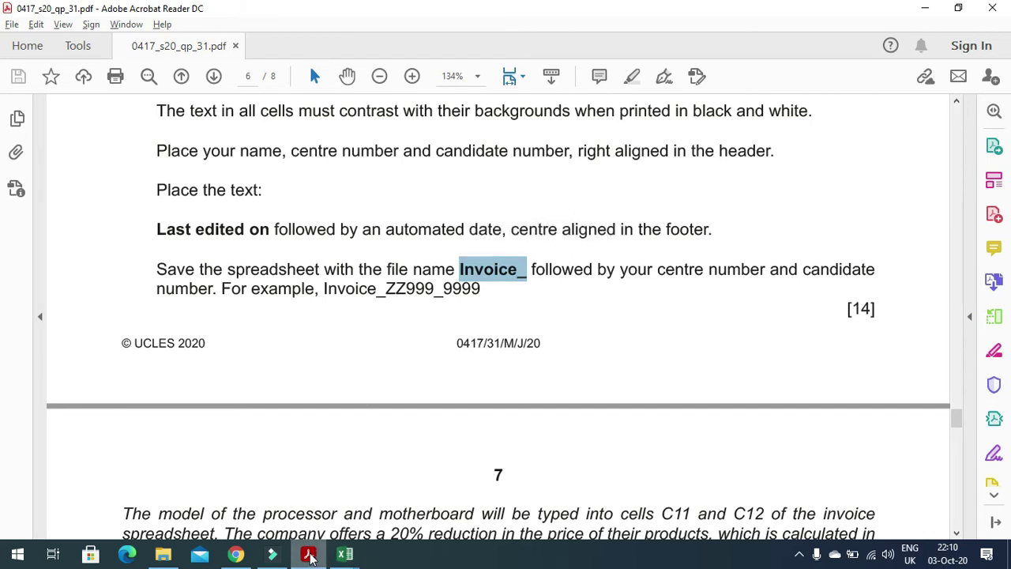
click(344, 554)
Save the workbook in Desktop\0417_s20_sf_31\confidential as Invoice_ followed by centre and candidate numbers
click(21, 34)
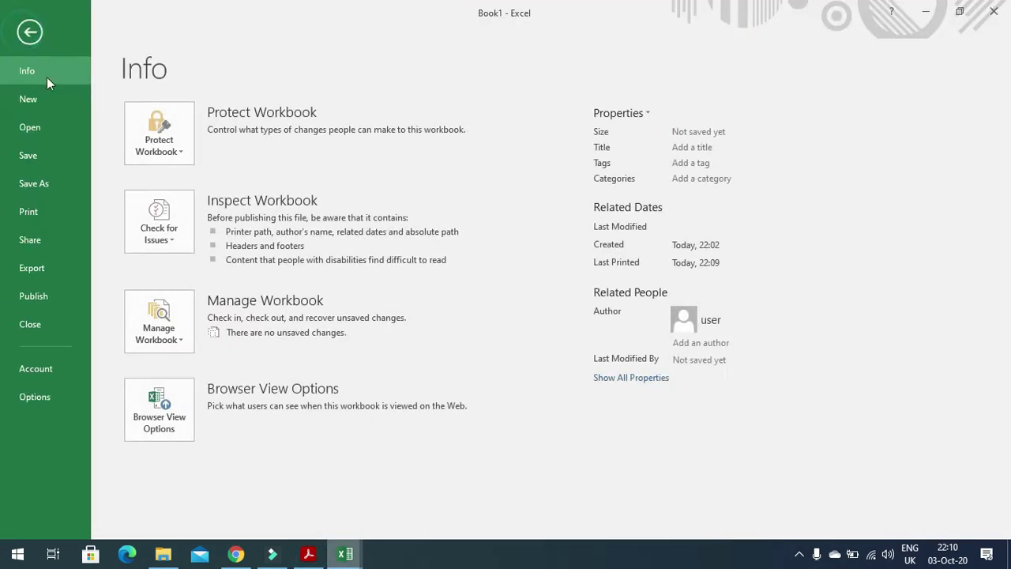
click(46, 183)
click(181, 252)
click(64, 129)
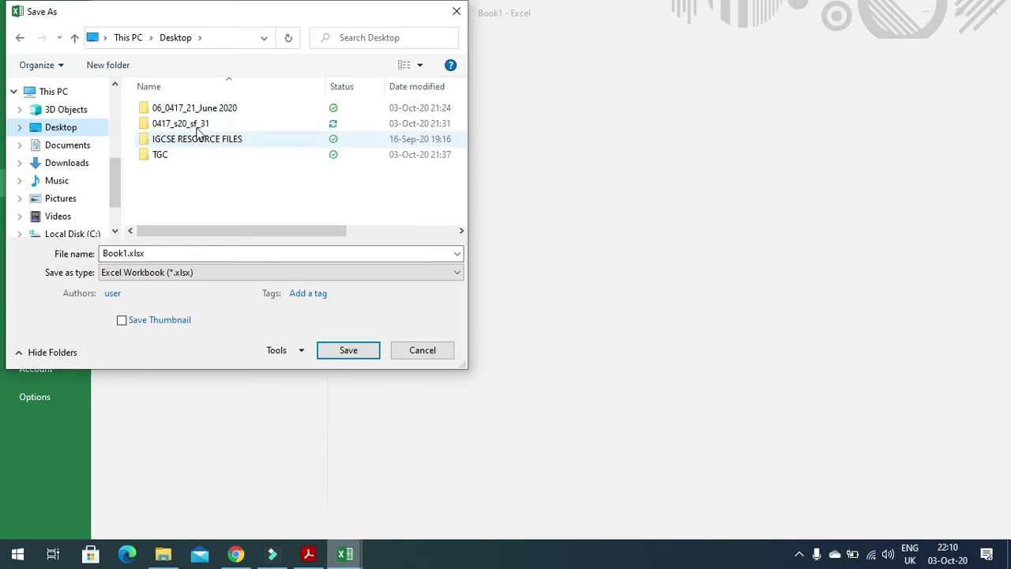
click(197, 125)
double_click(198, 125)
click(189, 107)
double_click(190, 108)
click(257, 253)
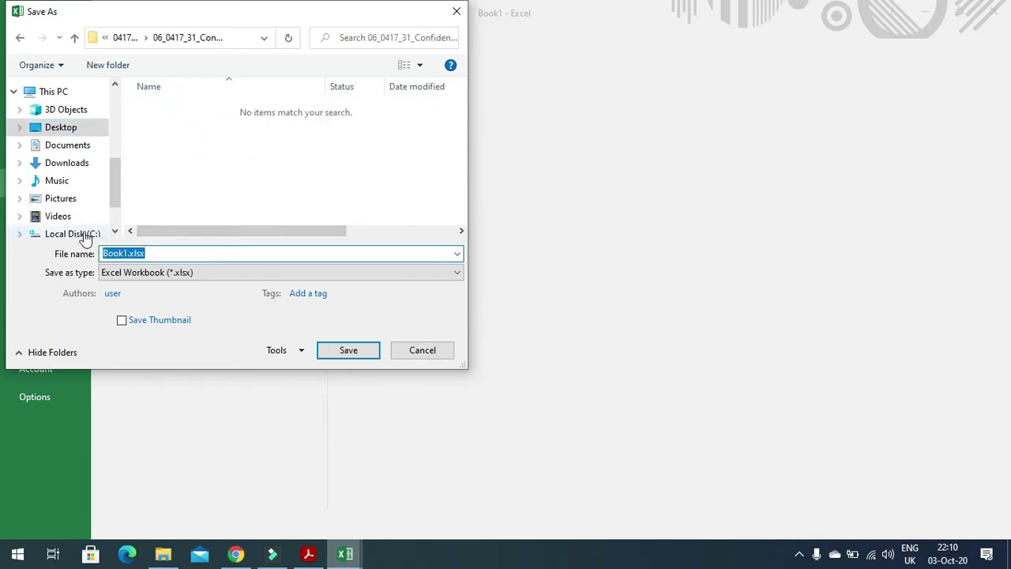
text(Invoice_om)
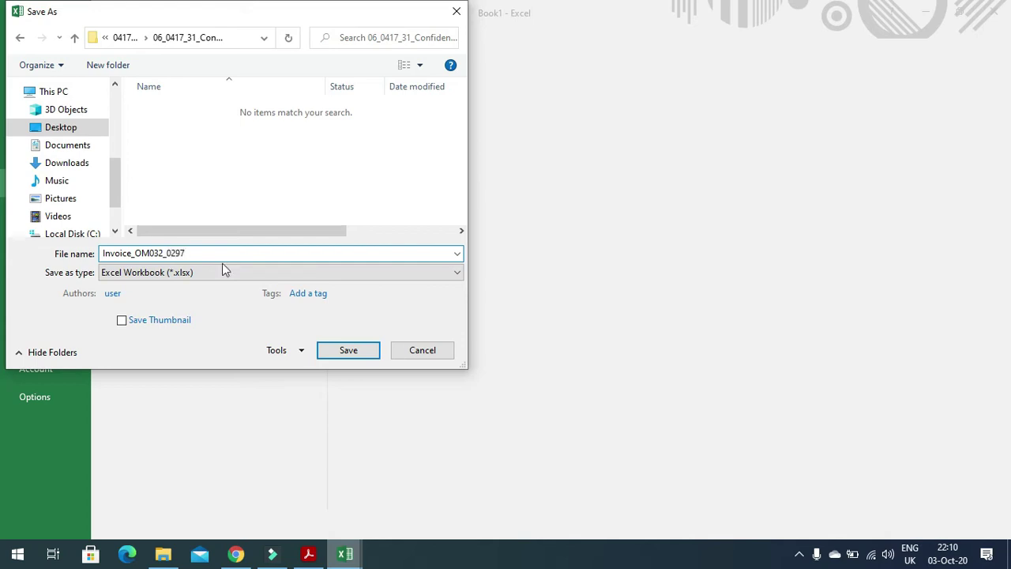
click(344, 355)
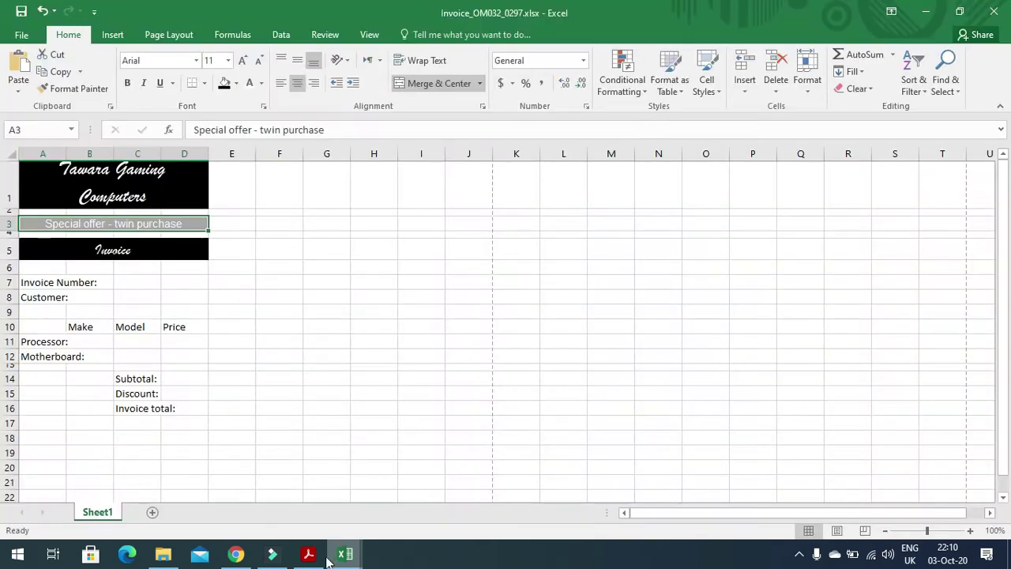
click(308, 554)
scroll(380, 438, down, 9)
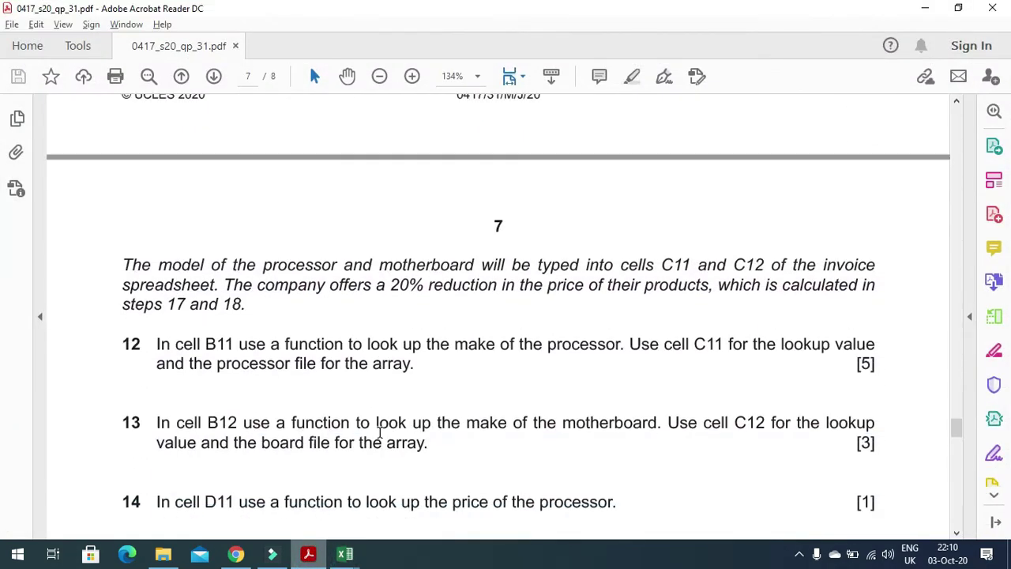
Read page 7's C11/C12, 20% reduction and task 12 processor lookup instructions, then minimize the paper
drag(122, 162, 807, 158)
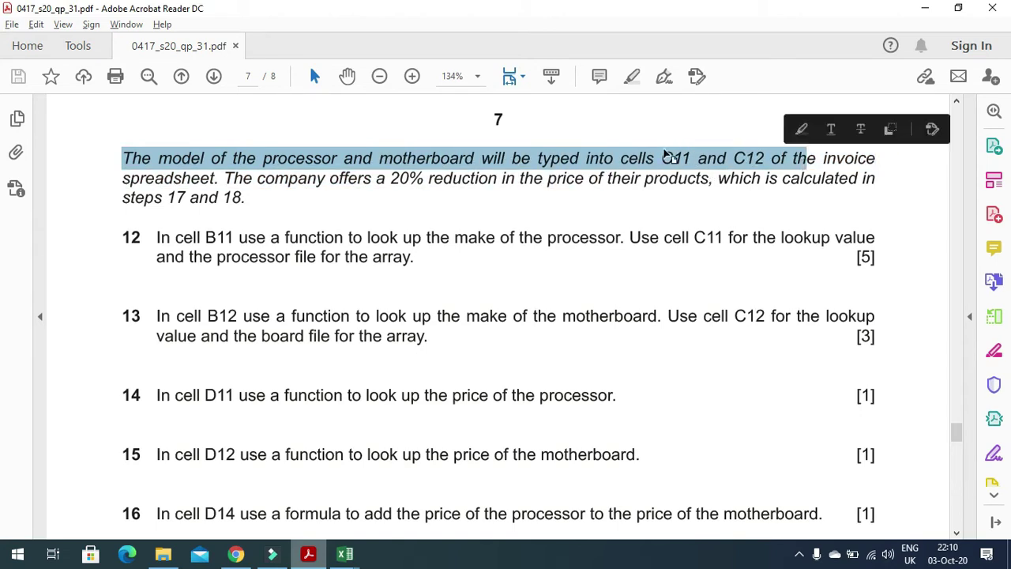
click(217, 197)
drag(226, 178, 795, 198)
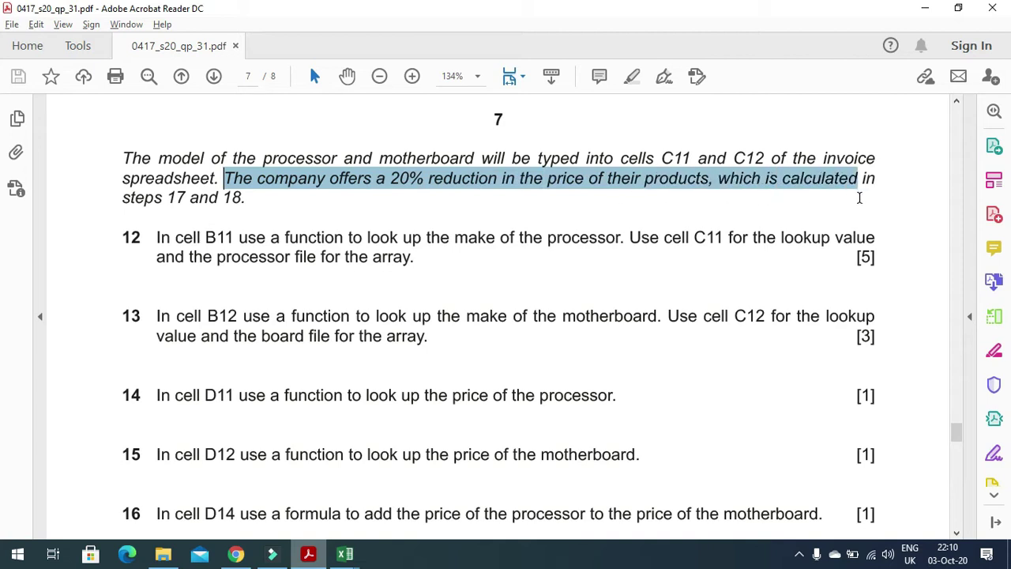
drag(859, 198, 875, 194)
drag(124, 198, 256, 208)
click(150, 248)
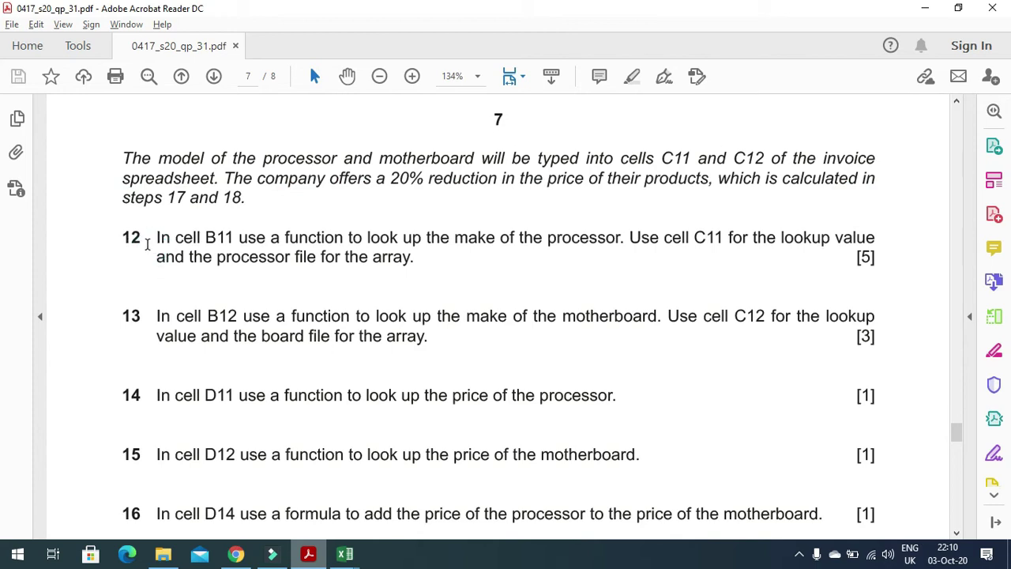
drag(153, 247, 808, 250)
click(610, 254)
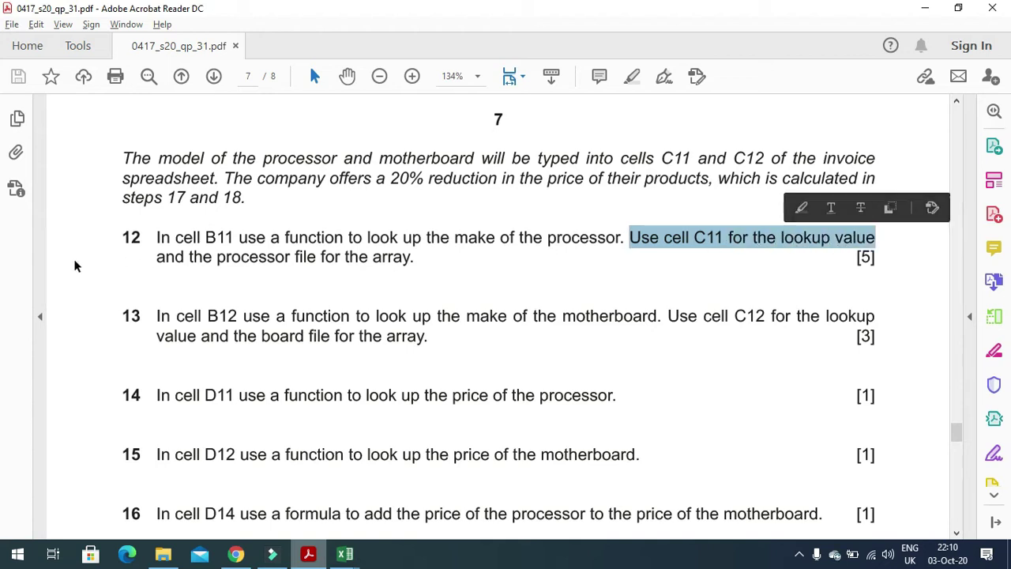
drag(157, 258, 413, 266)
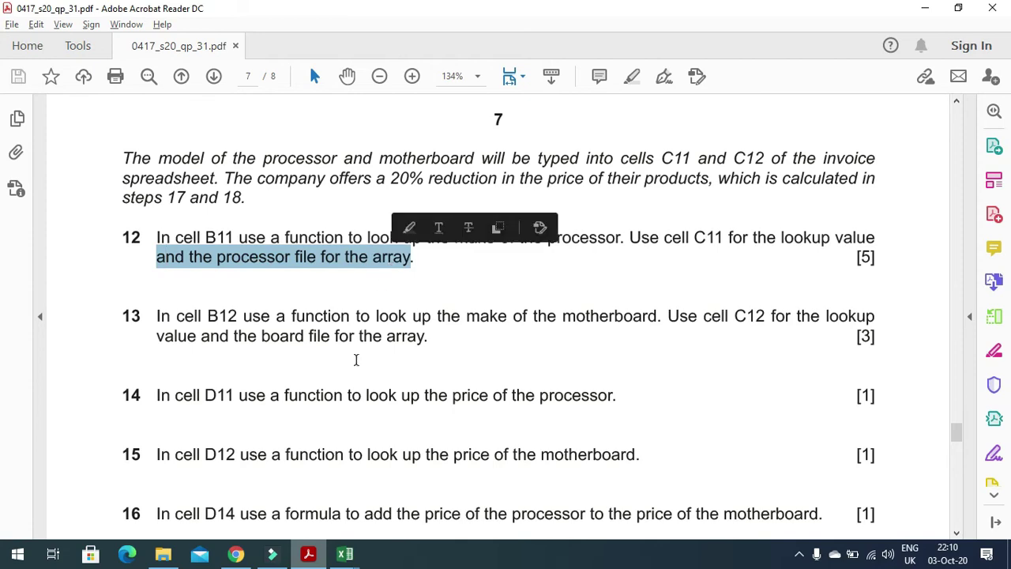
click(312, 556)
click(314, 558)
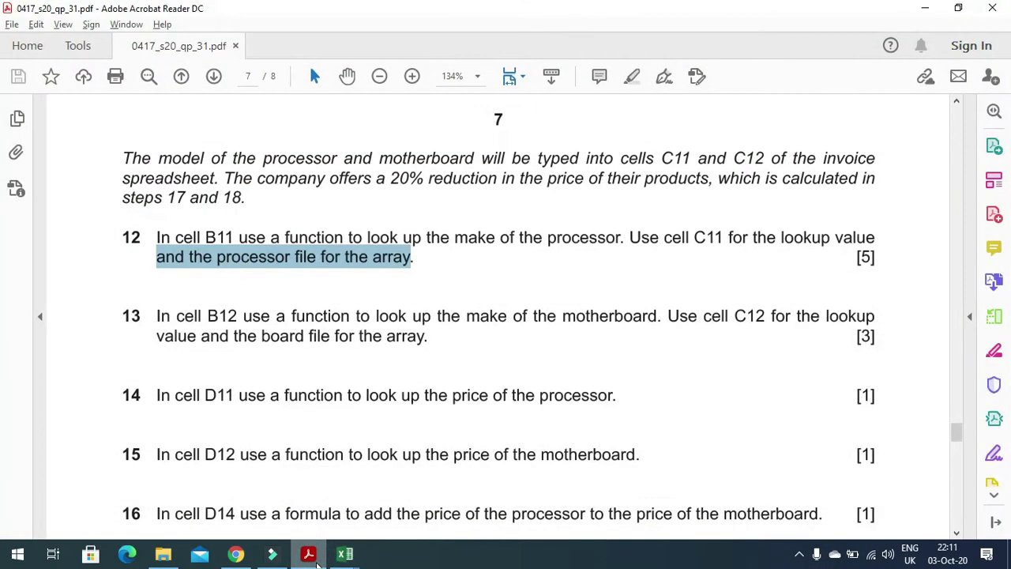
click(314, 558)
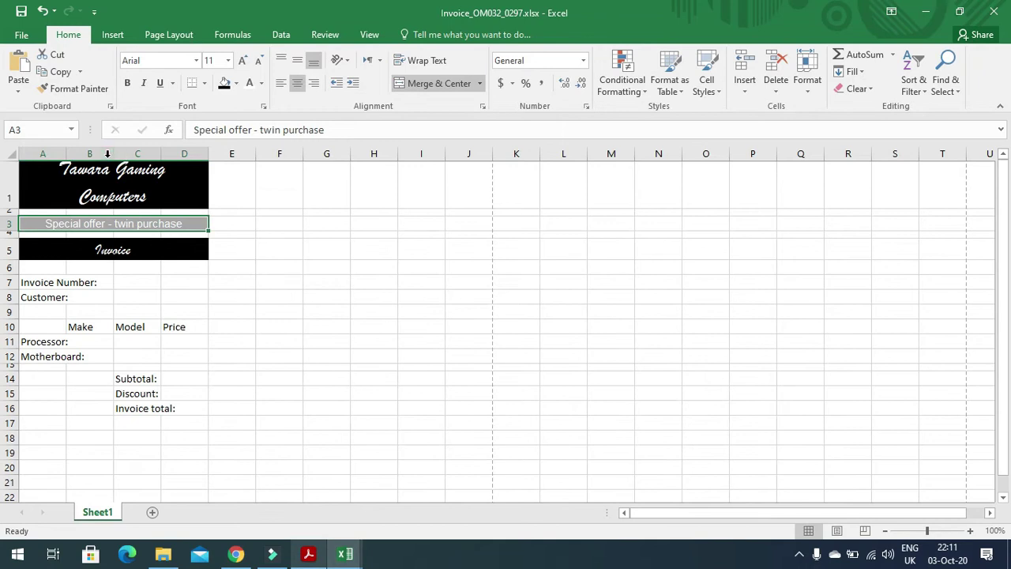
Begin cell B11's processor make formula as =VLOOKUP(C11, checking the question paper for the lookup array
click(99, 345)
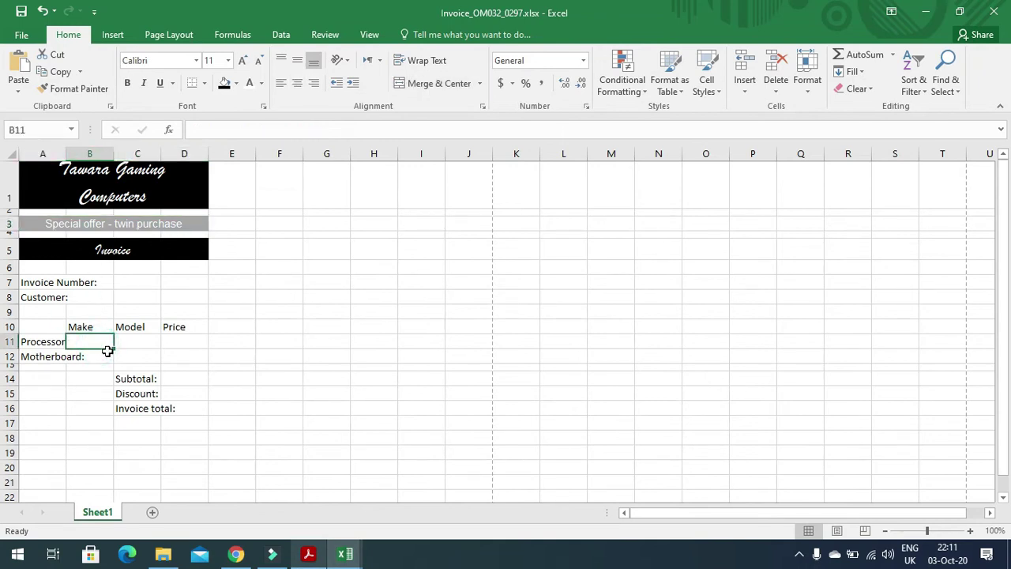
key(alt+Tab)
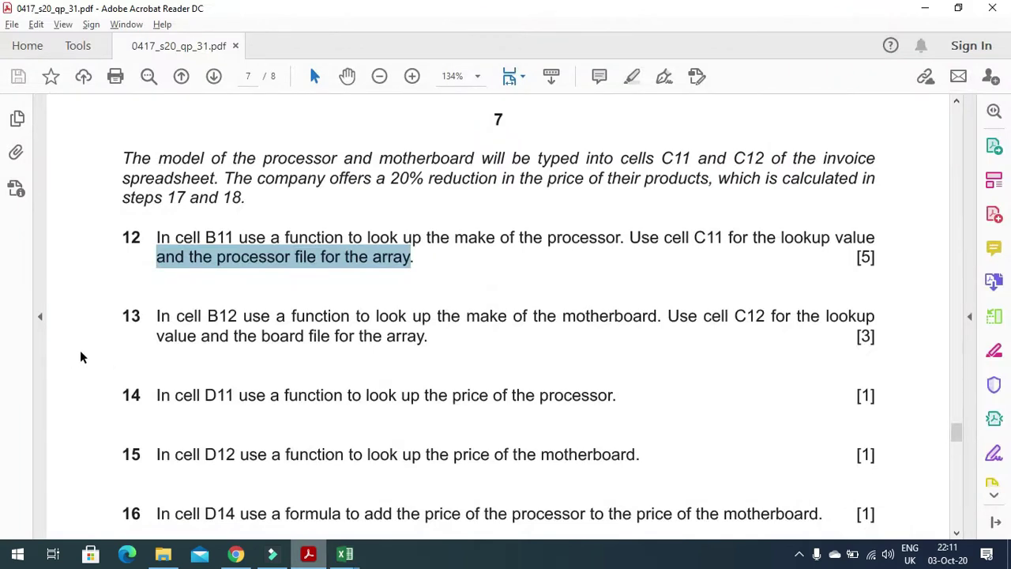
key(alt+Tab)
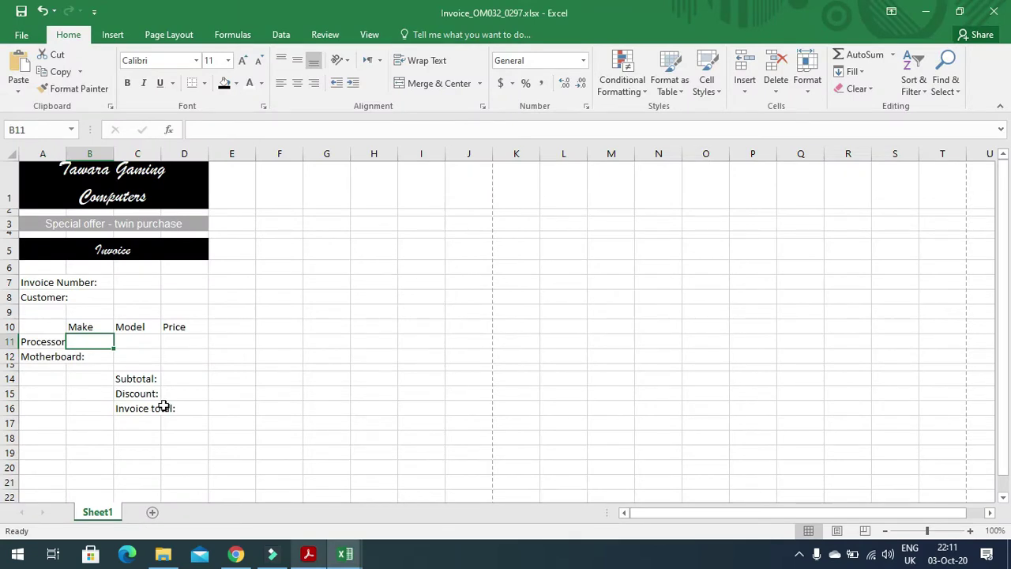
text(=)
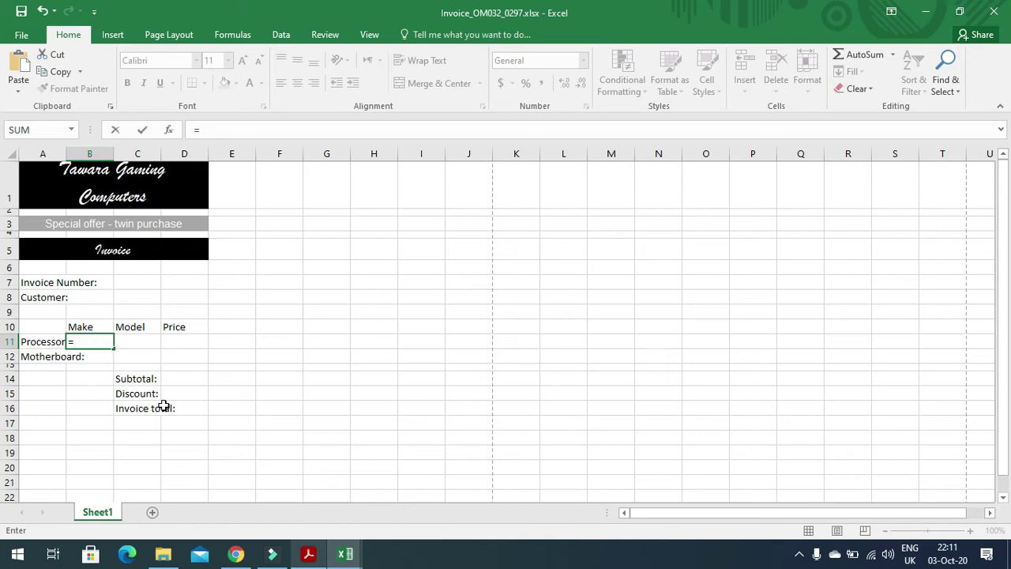
text(VLOOK)
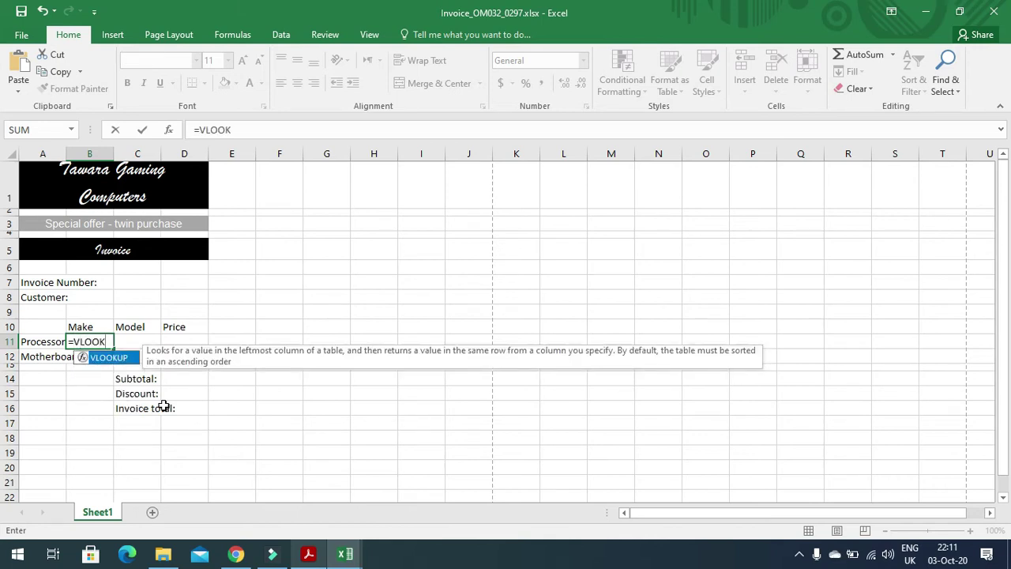
text(UP()
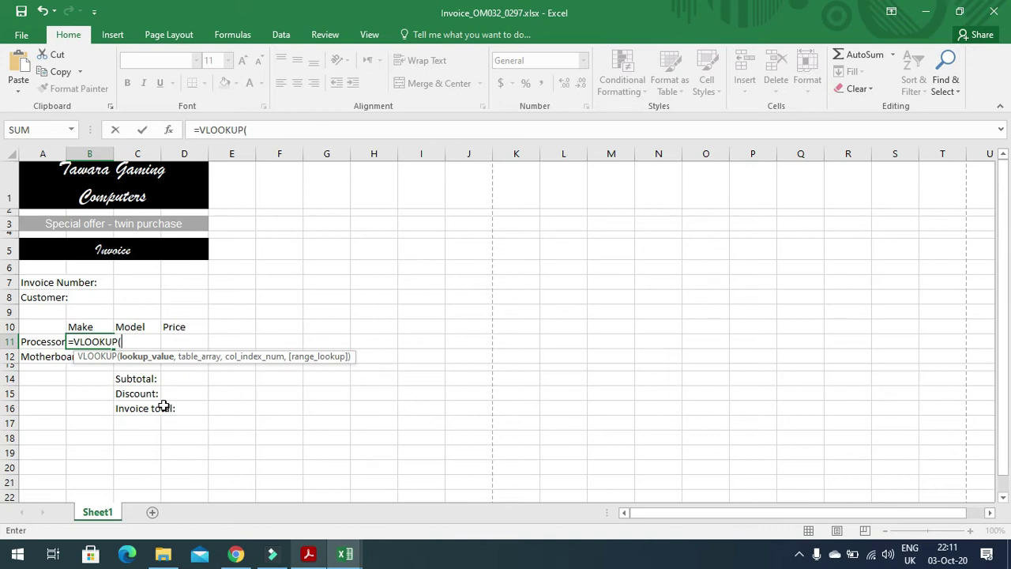
text(C11)
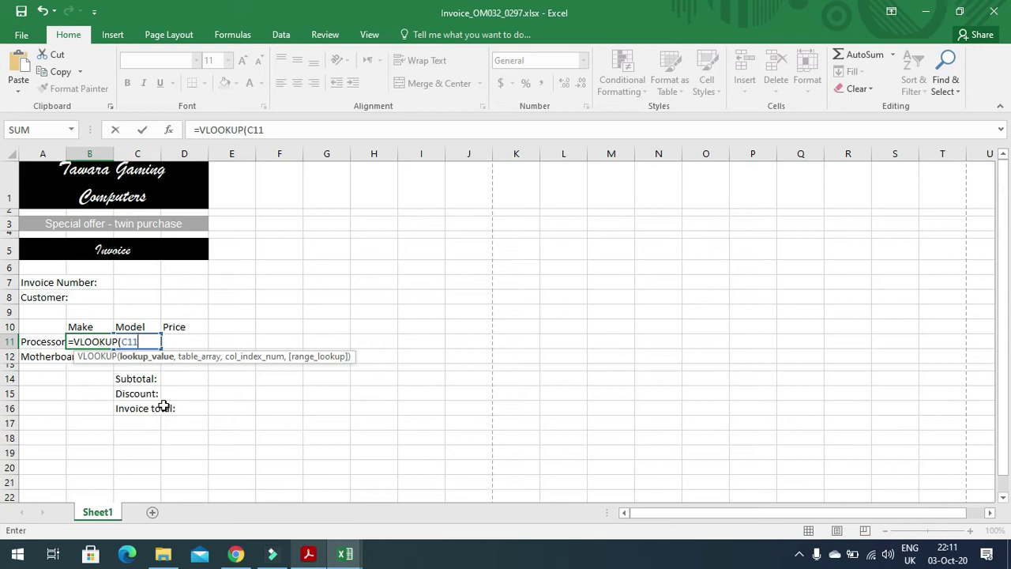
text(,)
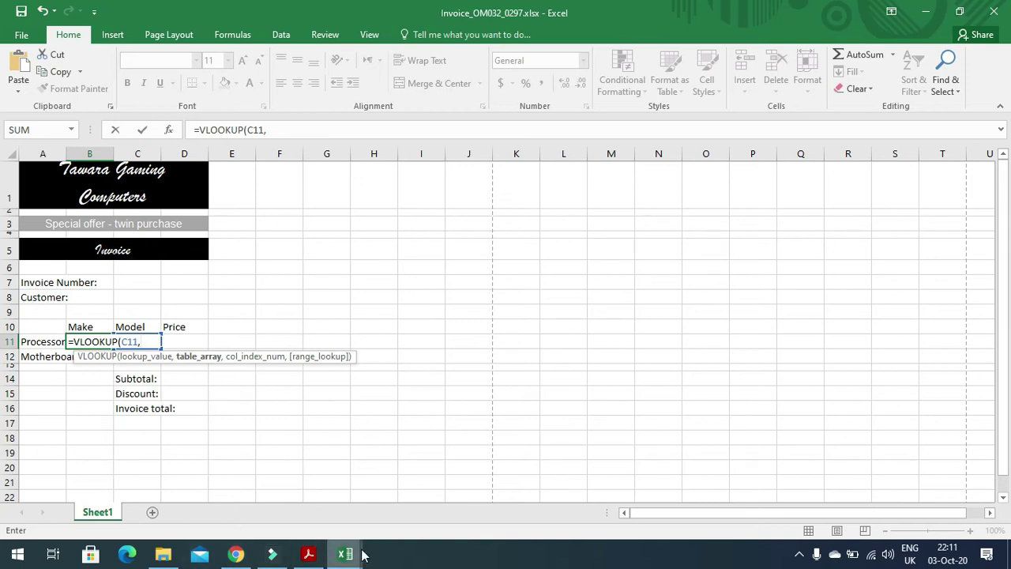
click(305, 558)
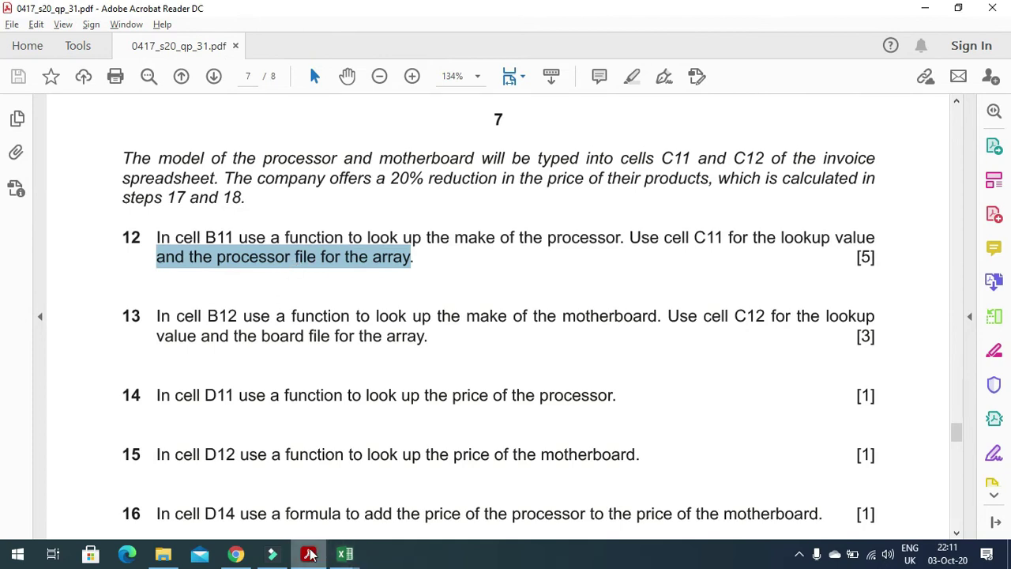
Finish B11 as a VLOOKUP into 2031-proc.csv A2:B44, column 2, FALSE, and commit it
mouse_move(345, 554)
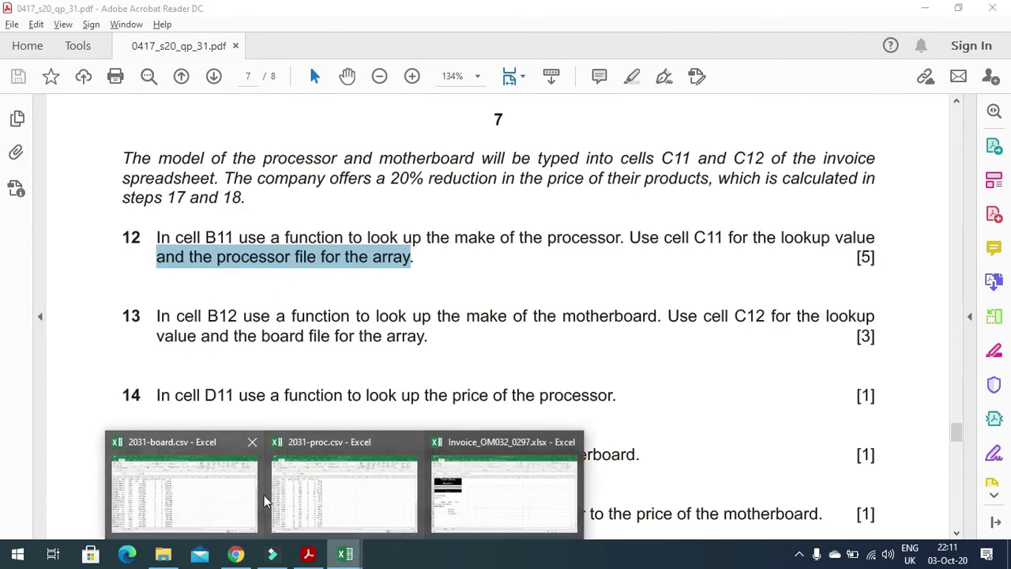
click(332, 496)
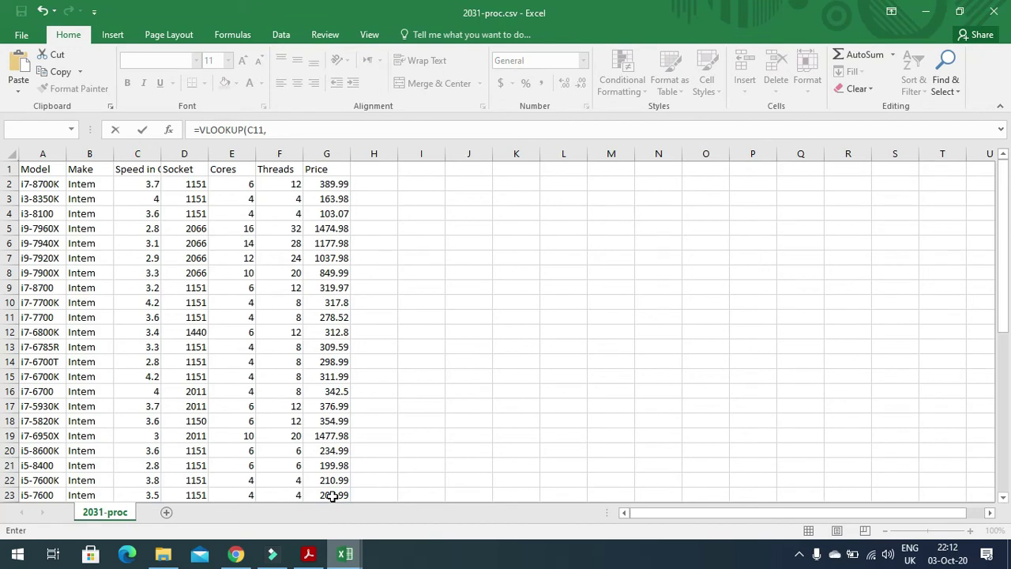
click(43, 185)
drag(76, 193, 83, 427)
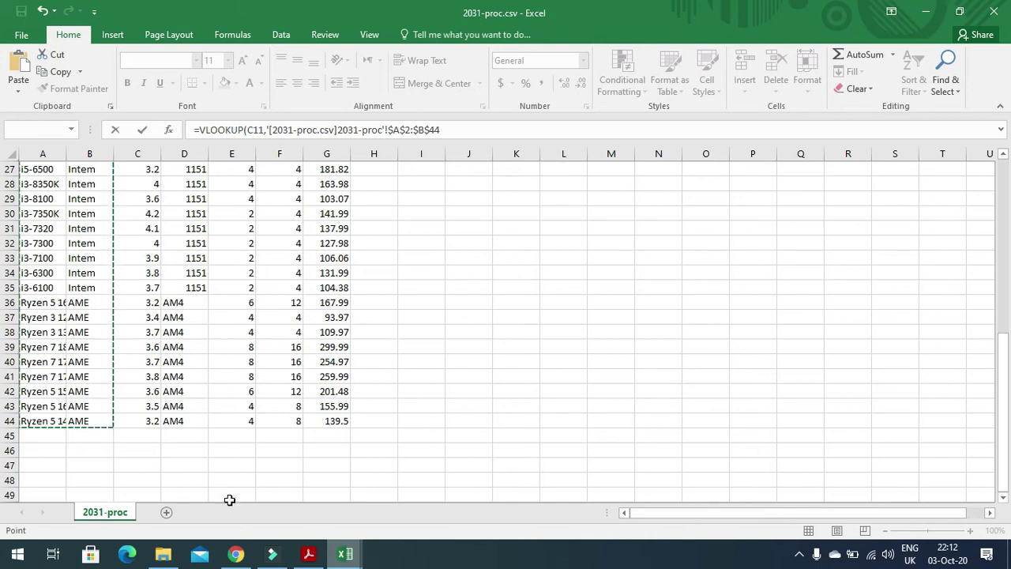
text(,2)
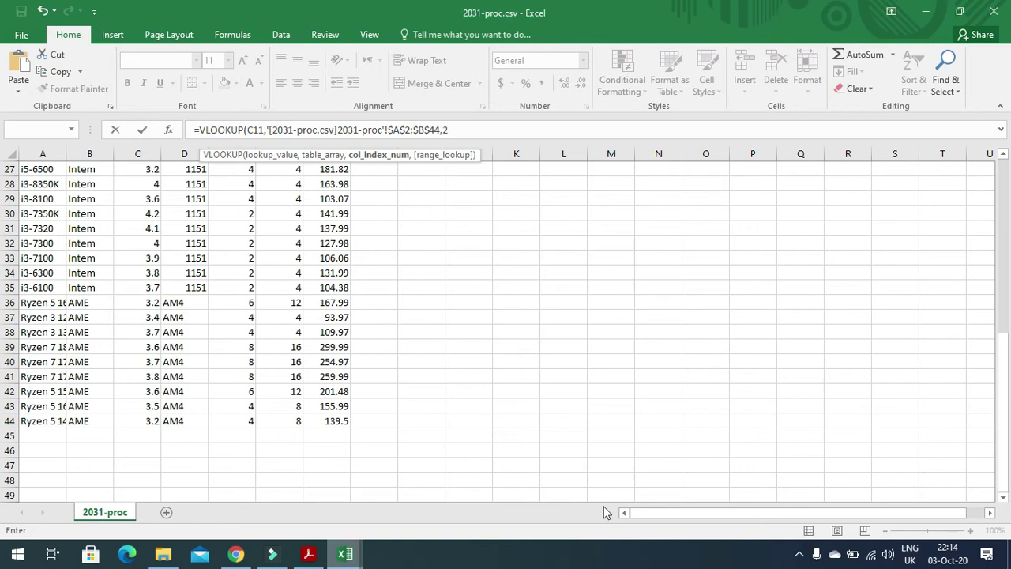
text(,)
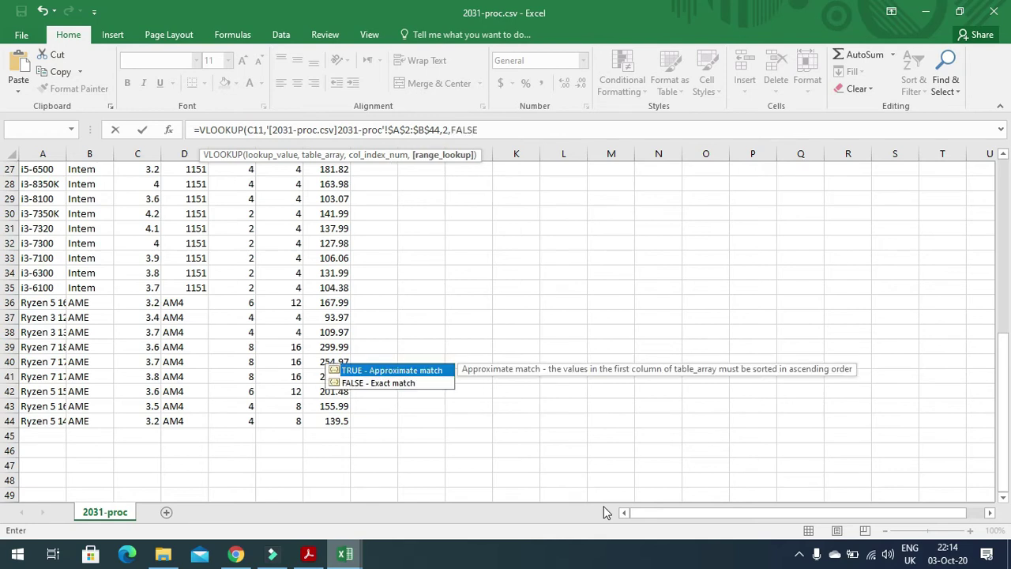
text(FALSE))
key(Return)
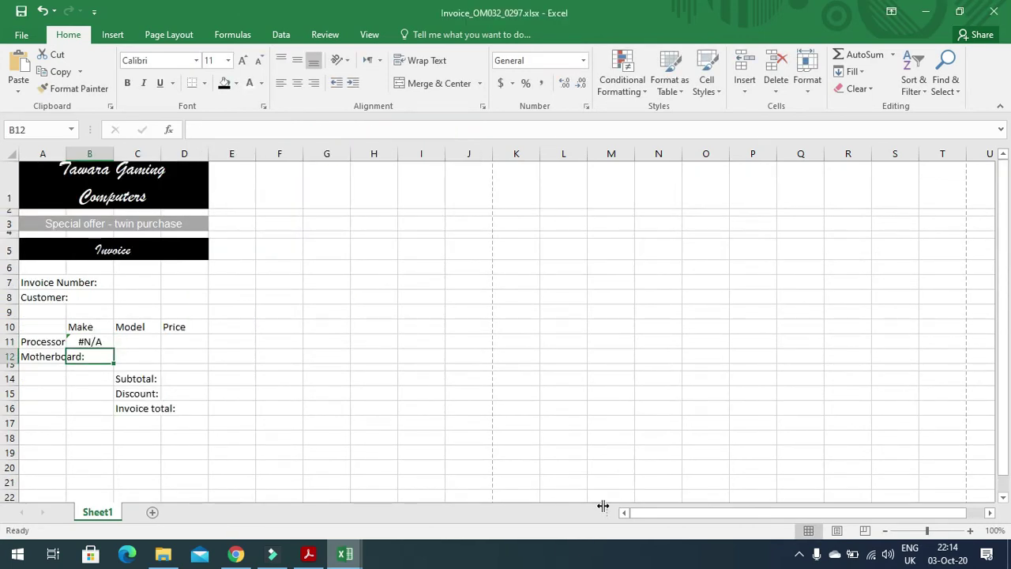
key(ctrl+Tab)
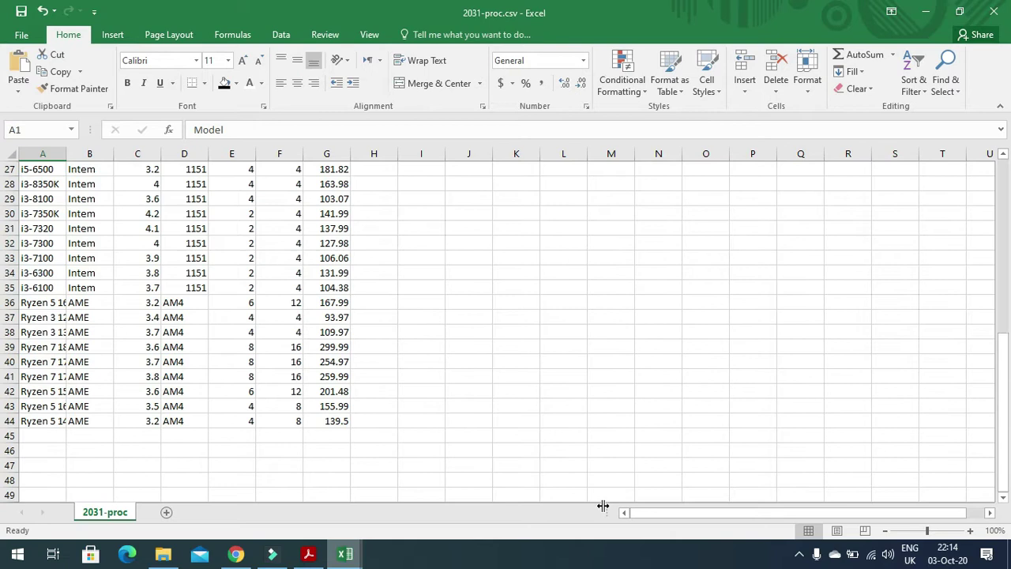
Read question 13 on the B12 motherboard make lookup in the PDF, then return to the Invoice workbook
click(309, 555)
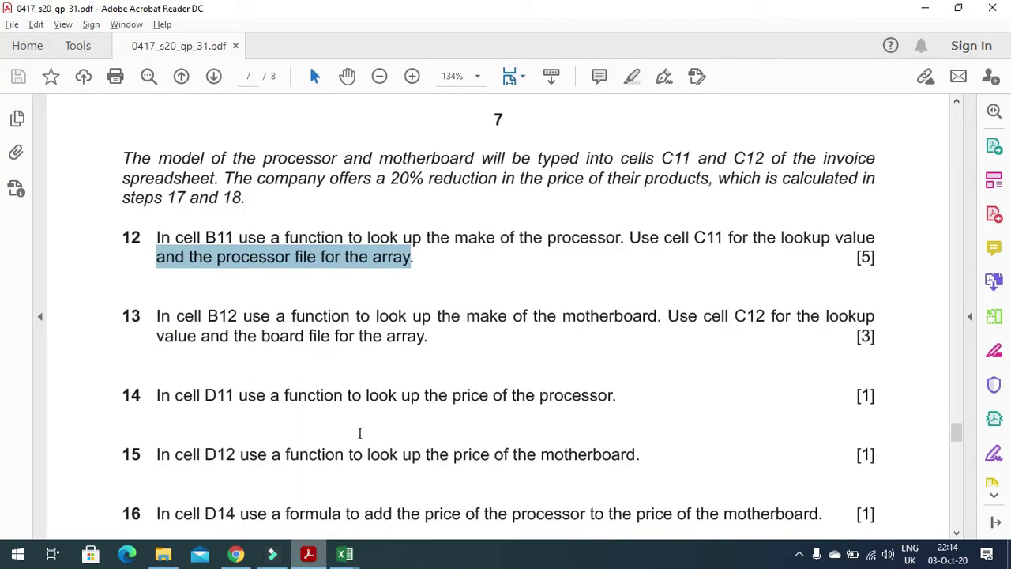
drag(158, 319, 613, 320)
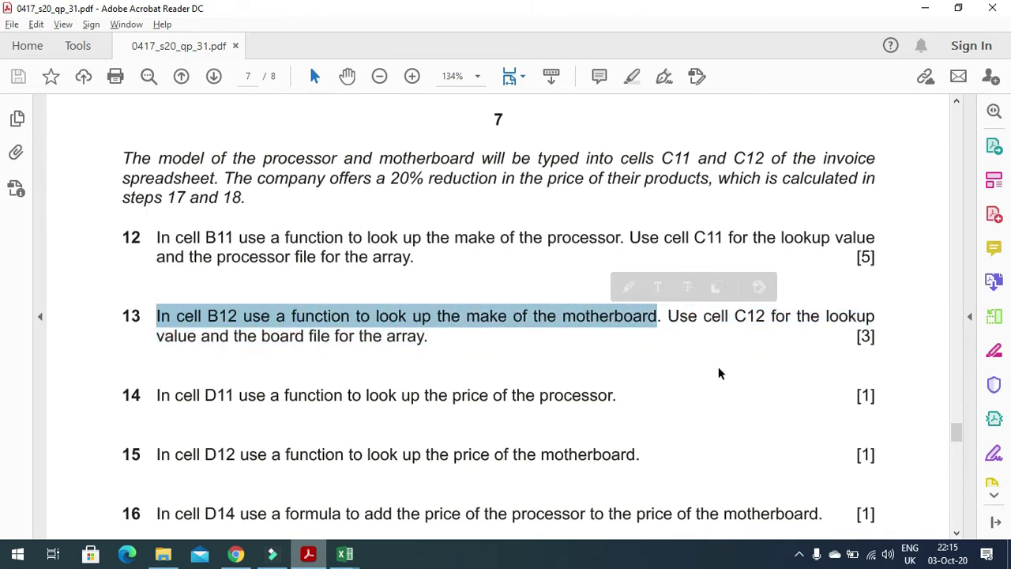
click(680, 322)
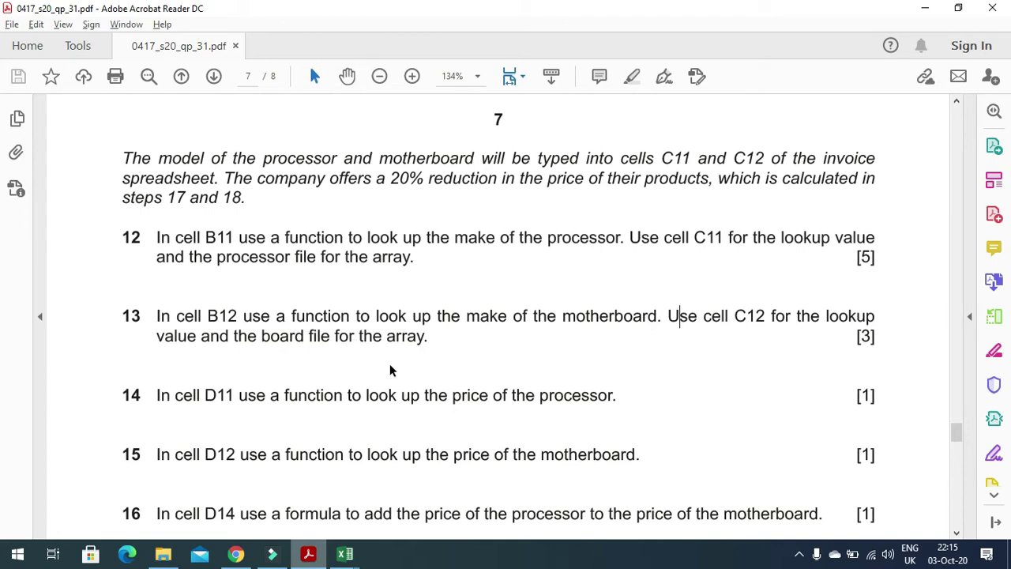
click(340, 556)
mouse_move(340, 556)
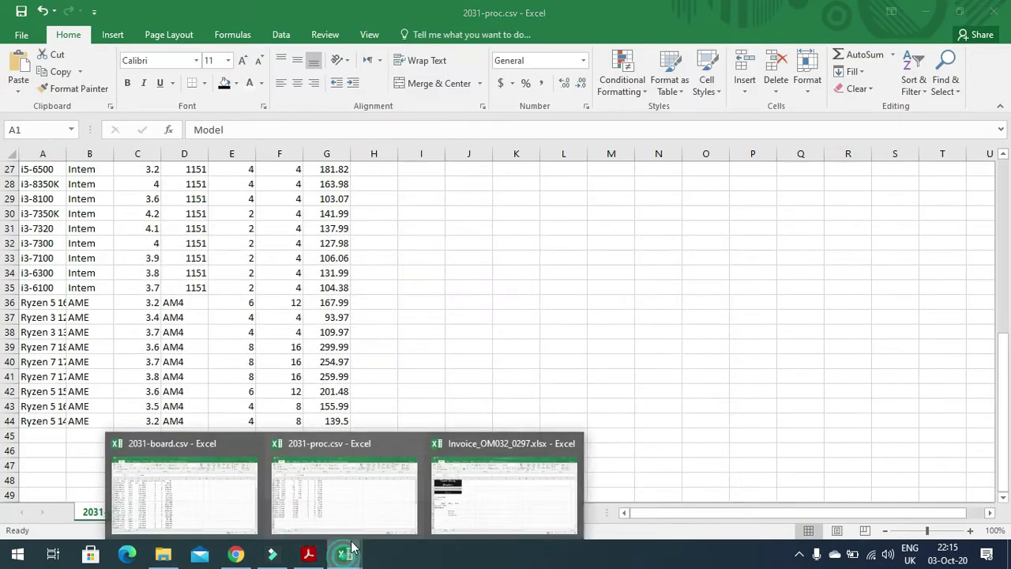
click(448, 504)
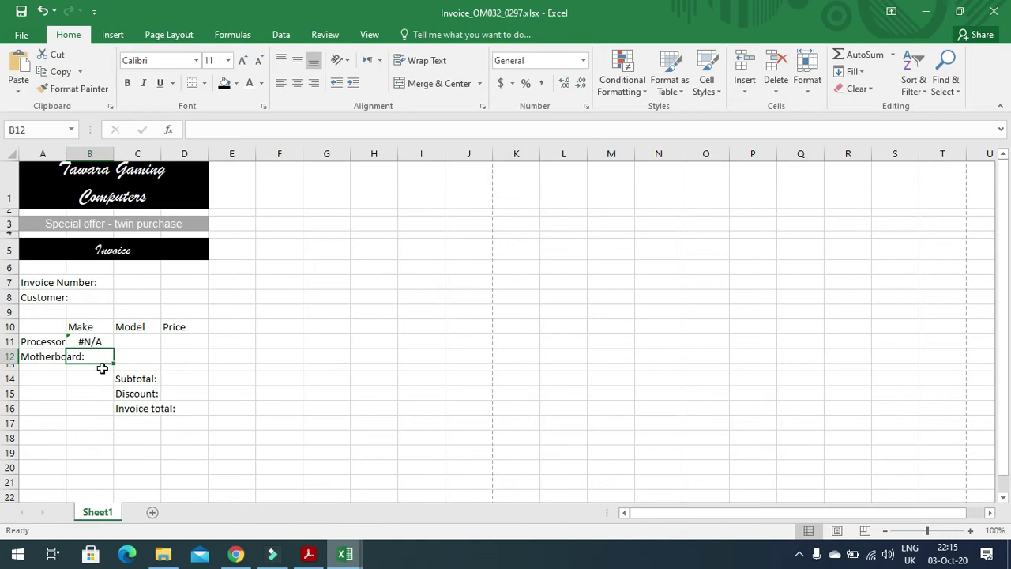
Autofit column A and enter in B12 a VLOOKUP of C12 into 2031-board.csv A2:B121, column 2, FALSE
double_click(67, 152)
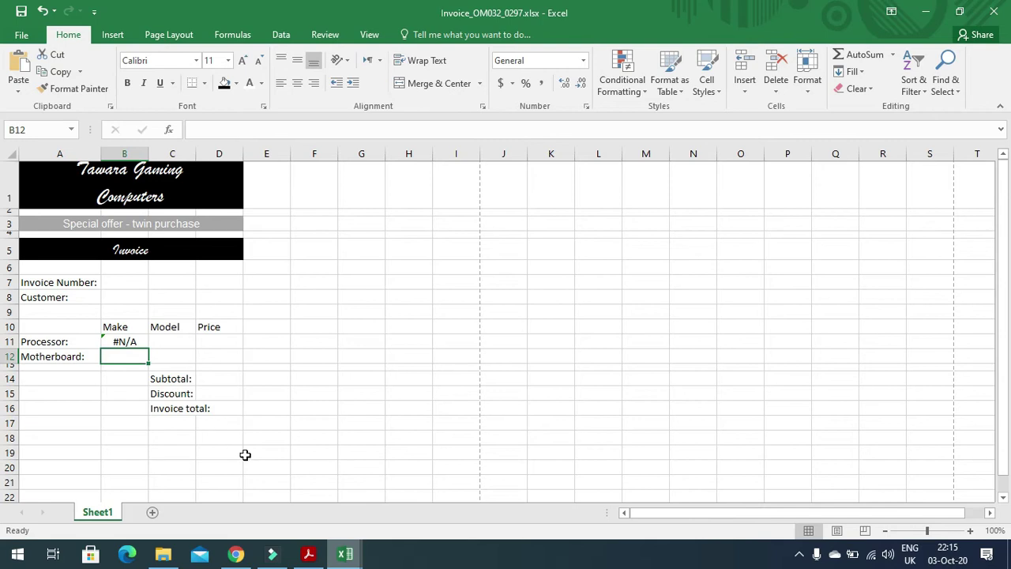
text(=)
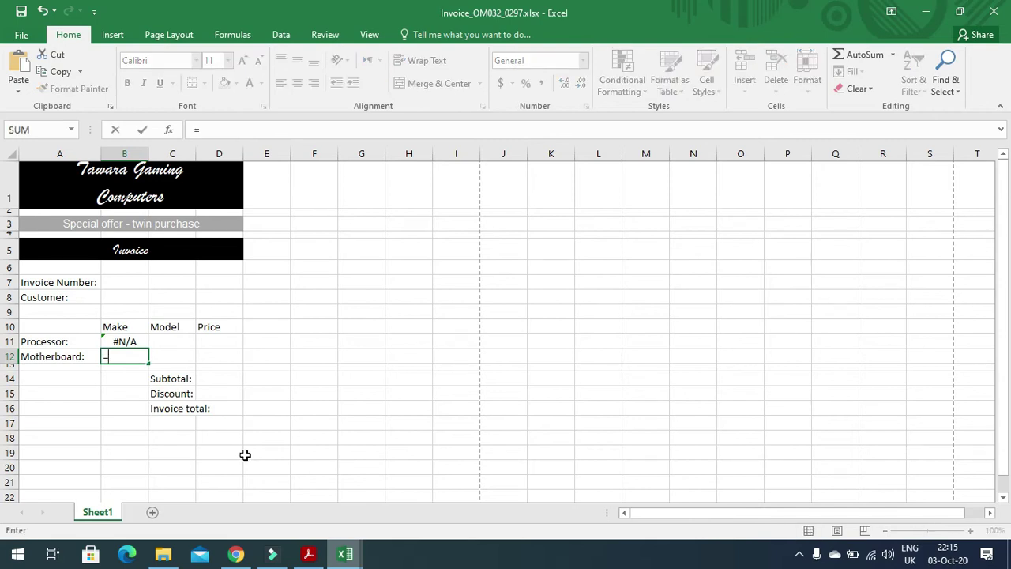
text(vlookup)
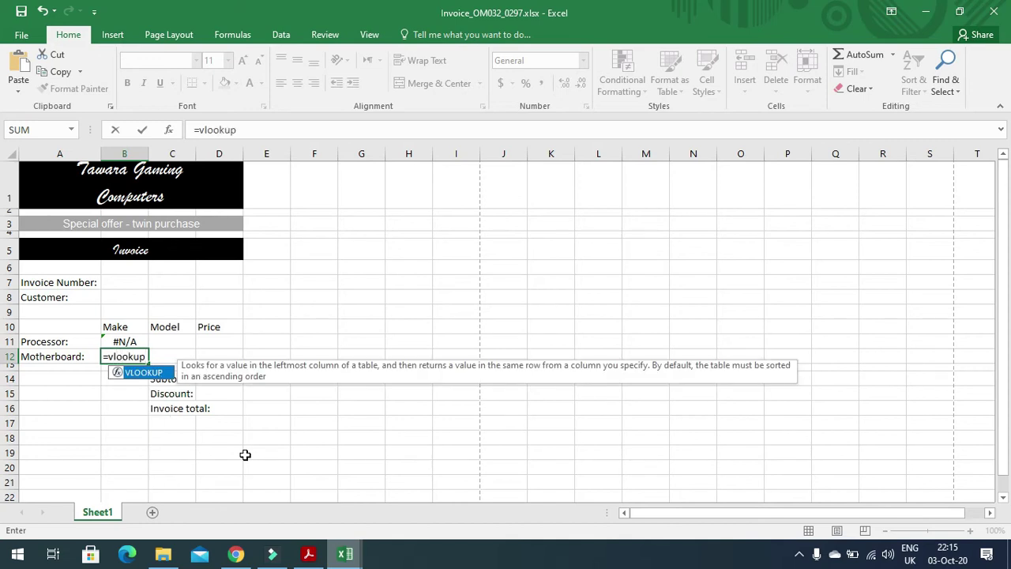
text(()
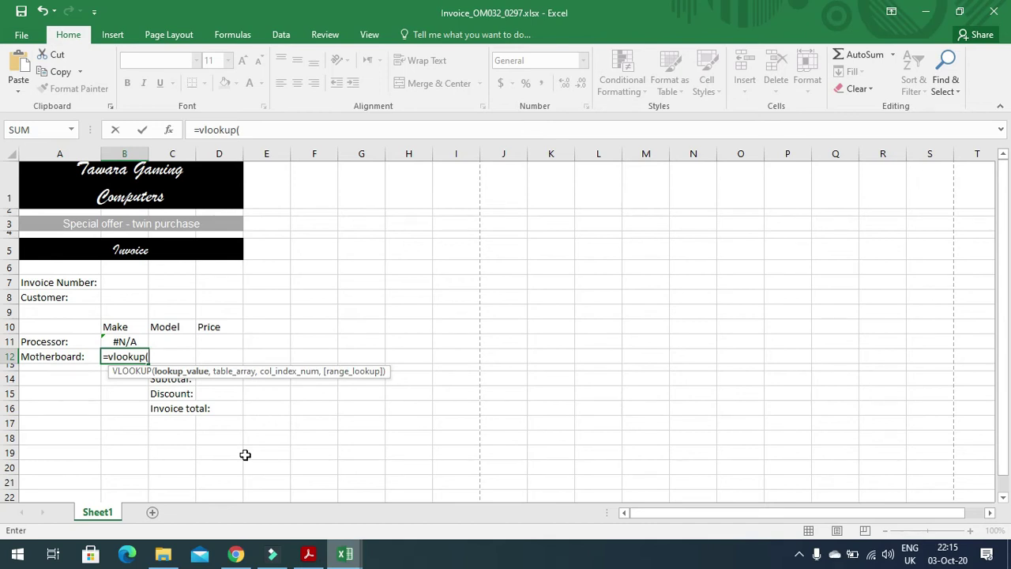
text(c12,)
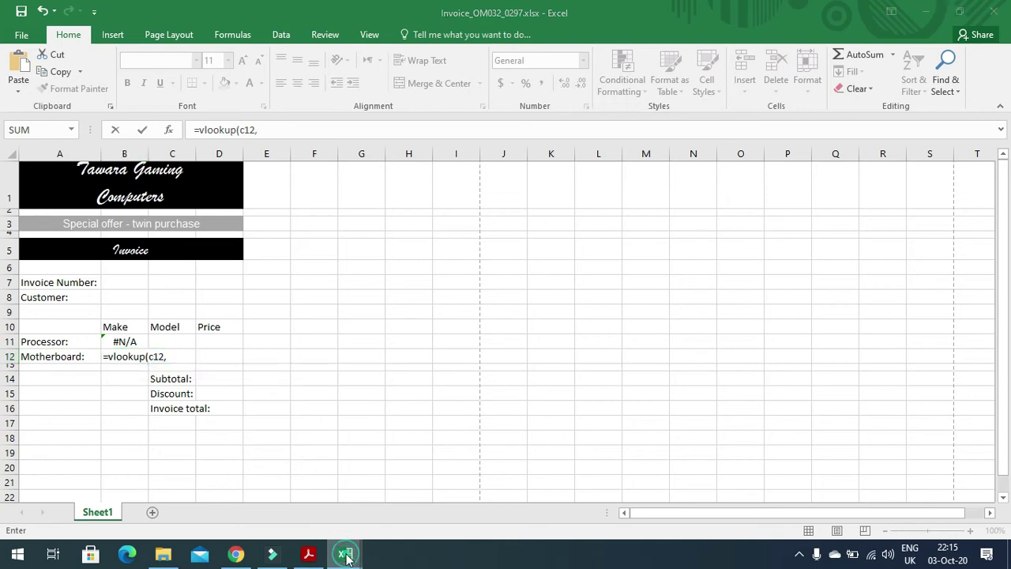
mouse_move(345, 553)
click(196, 484)
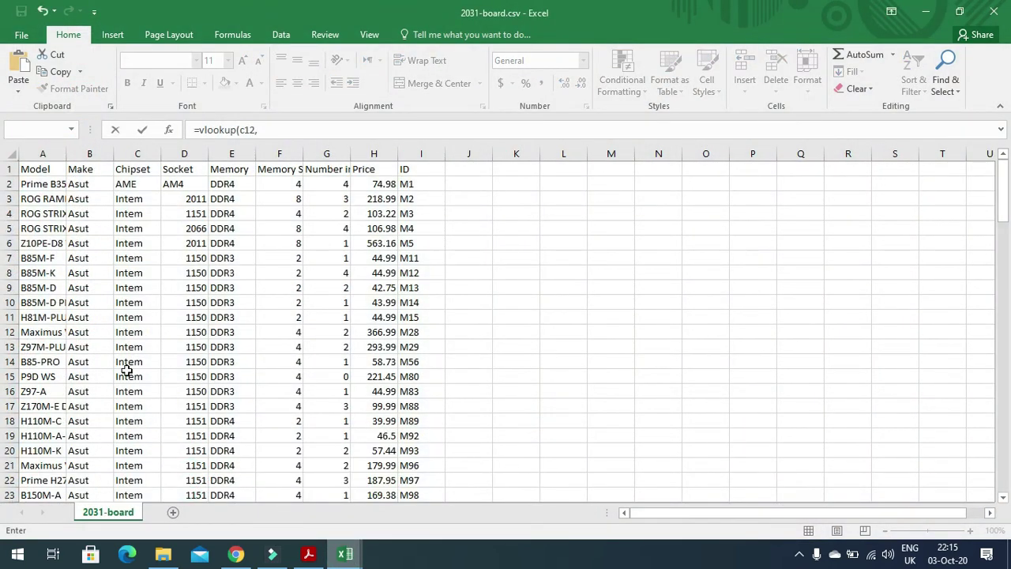
drag(44, 190, 103, 486)
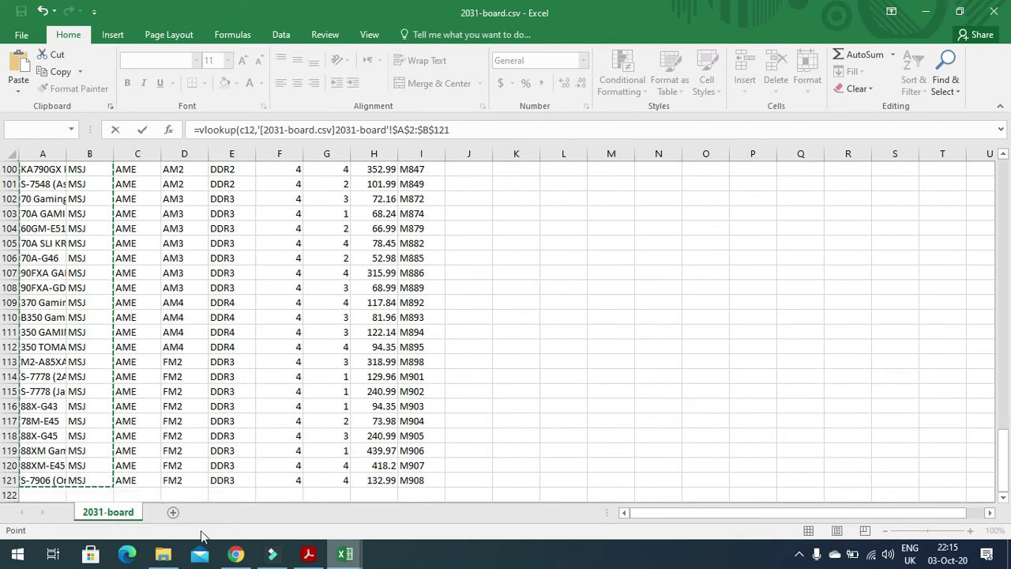
text(,)
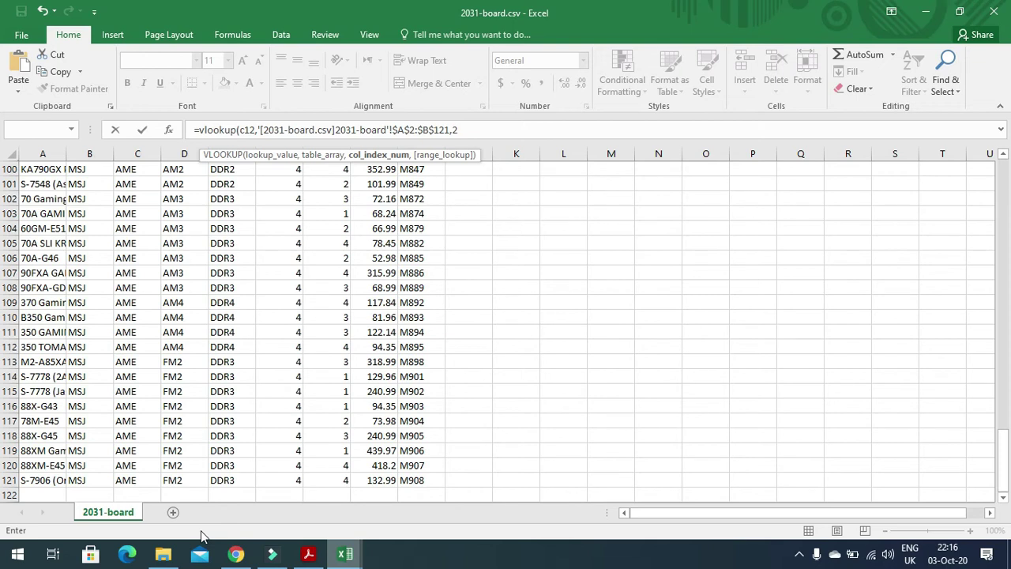
text(2,)
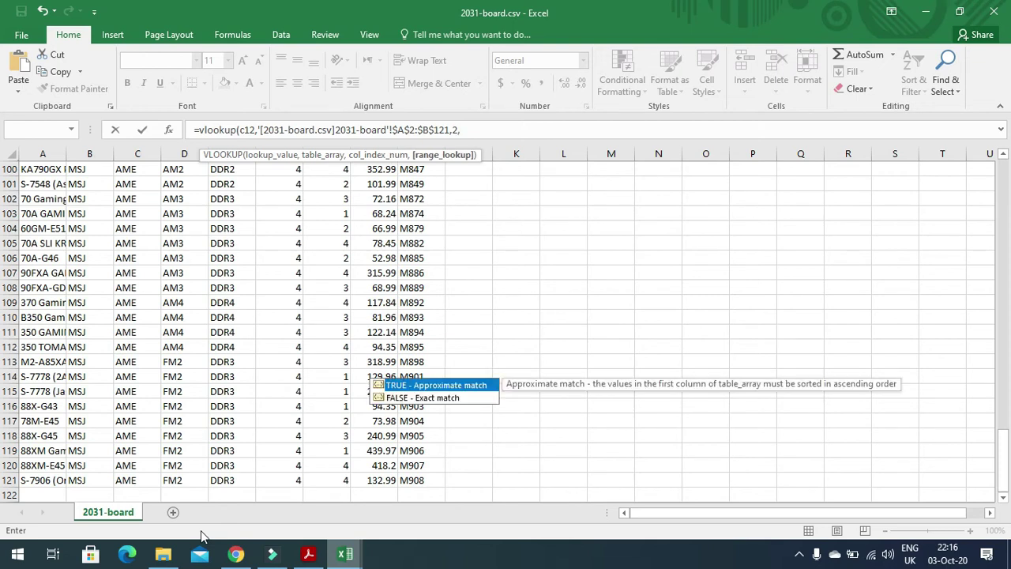
text(false))
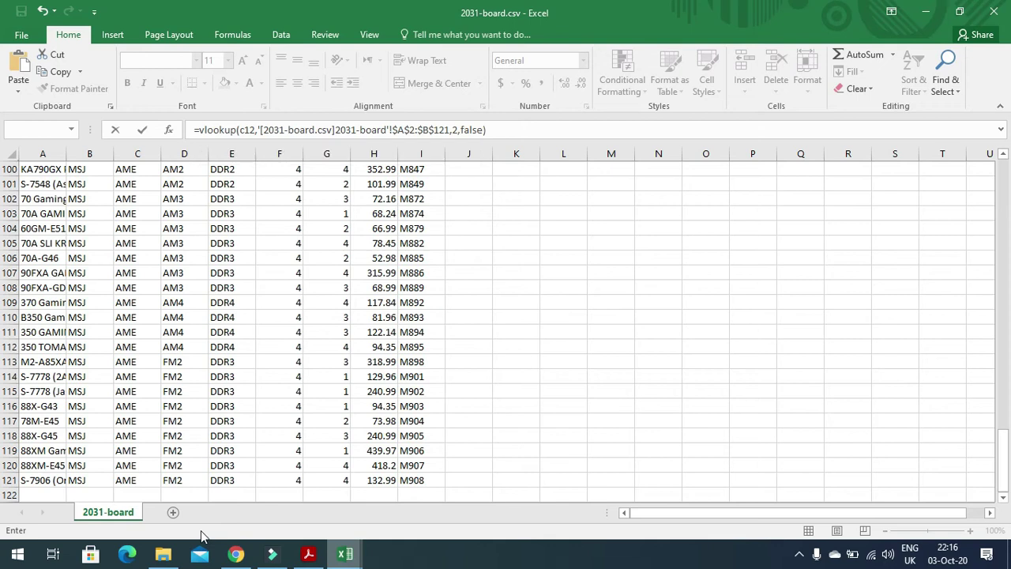
key(Return)
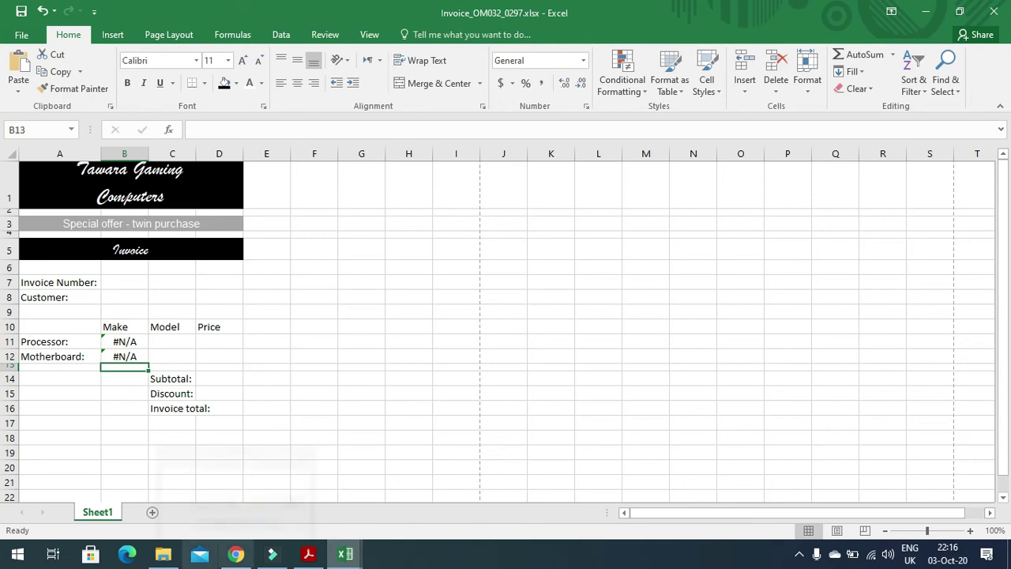
click(309, 554)
scroll(322, 345, down, 3)
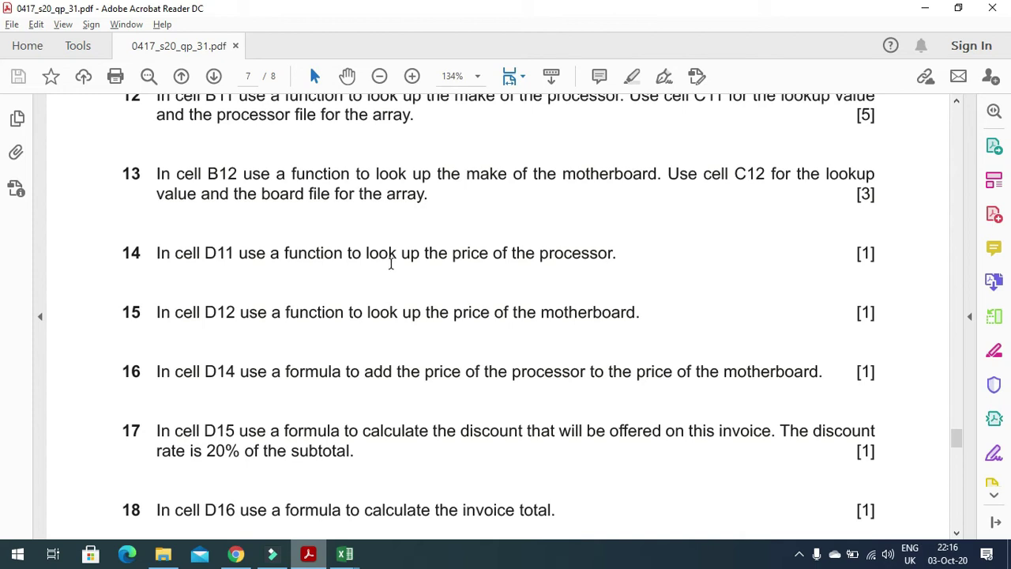
click(311, 555)
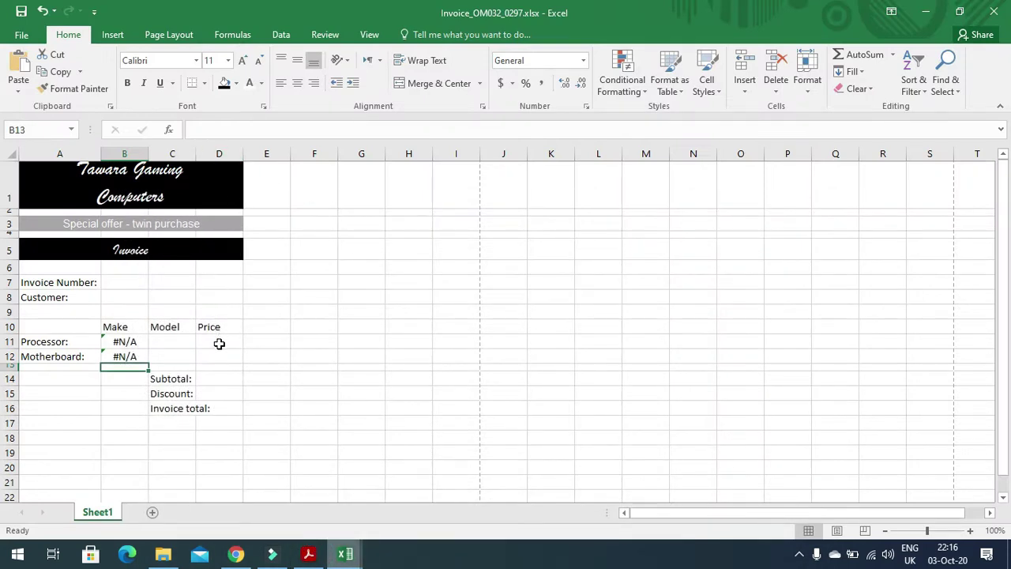
Enter =VLOOKUP(C11, 2031-proc.csv A2:G44, 7, FALSE) in D11 for the processor price
click(219, 341)
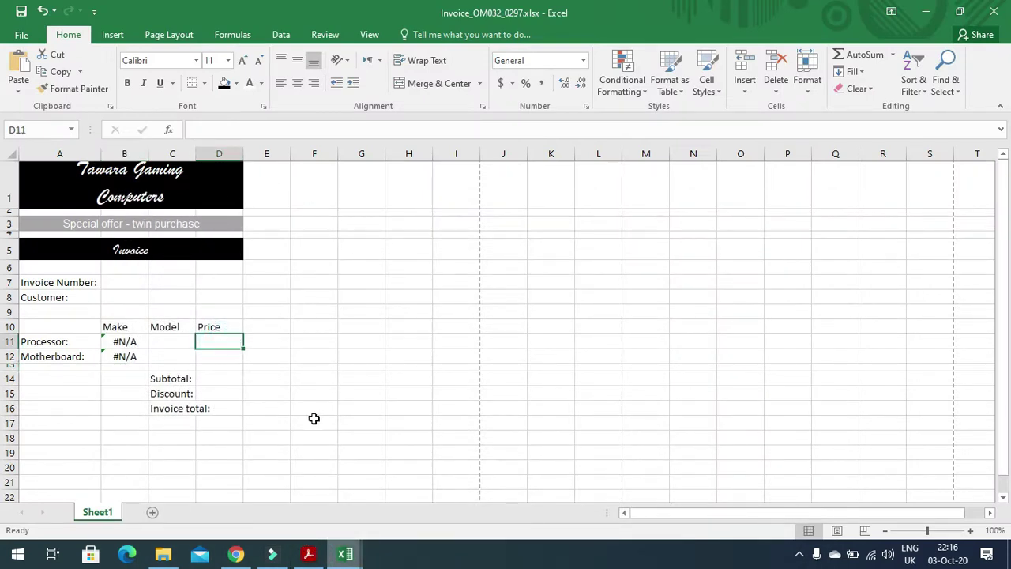
text(=v)
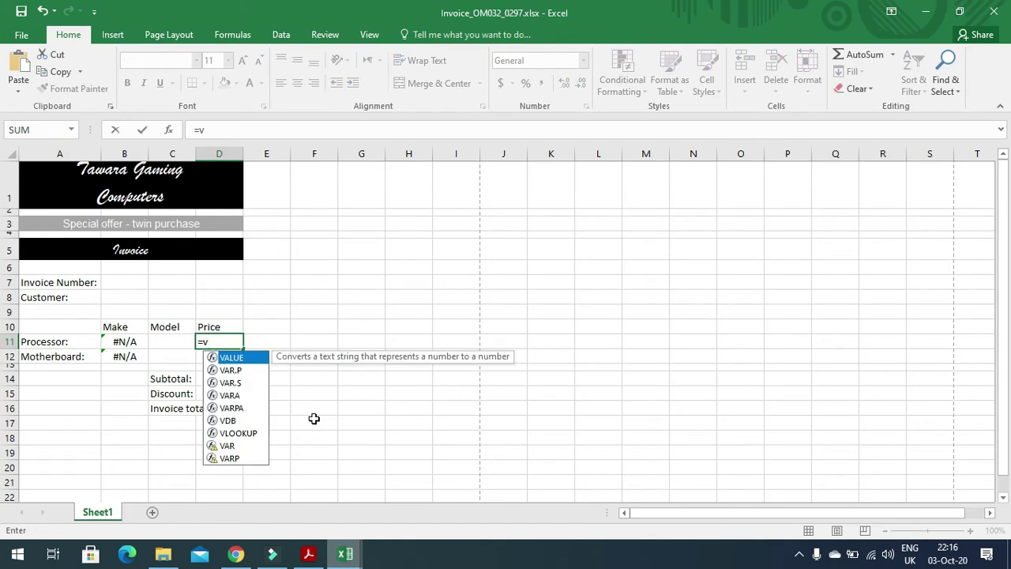
text(luu)
key(BackSpace)
key(BackSpace)
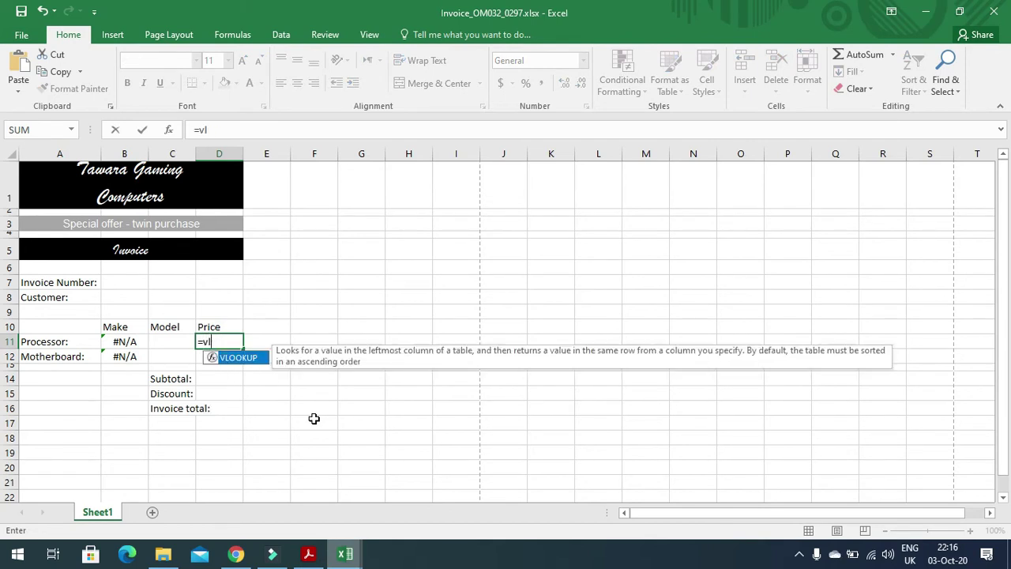
text(ookup()
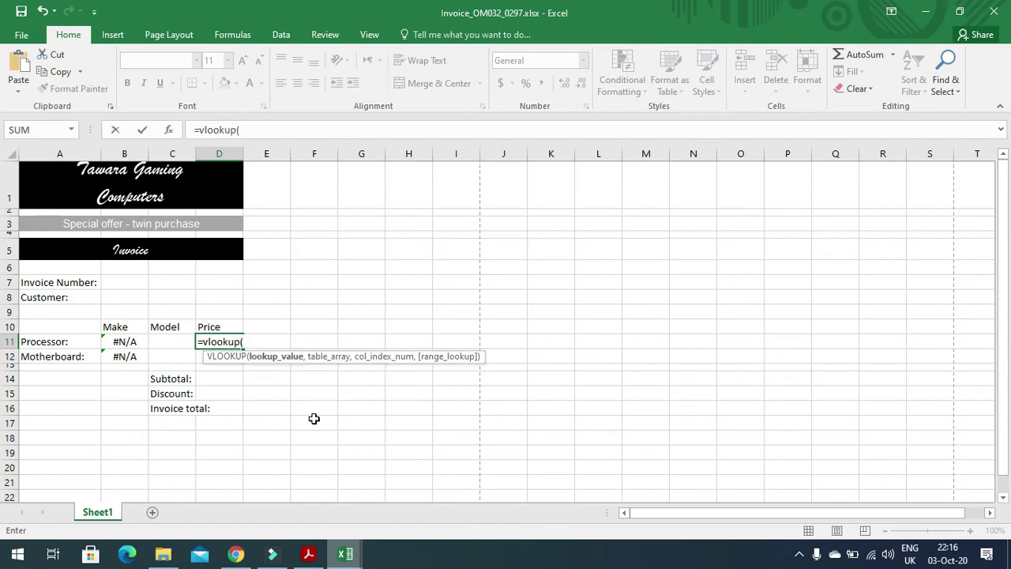
text(c11)
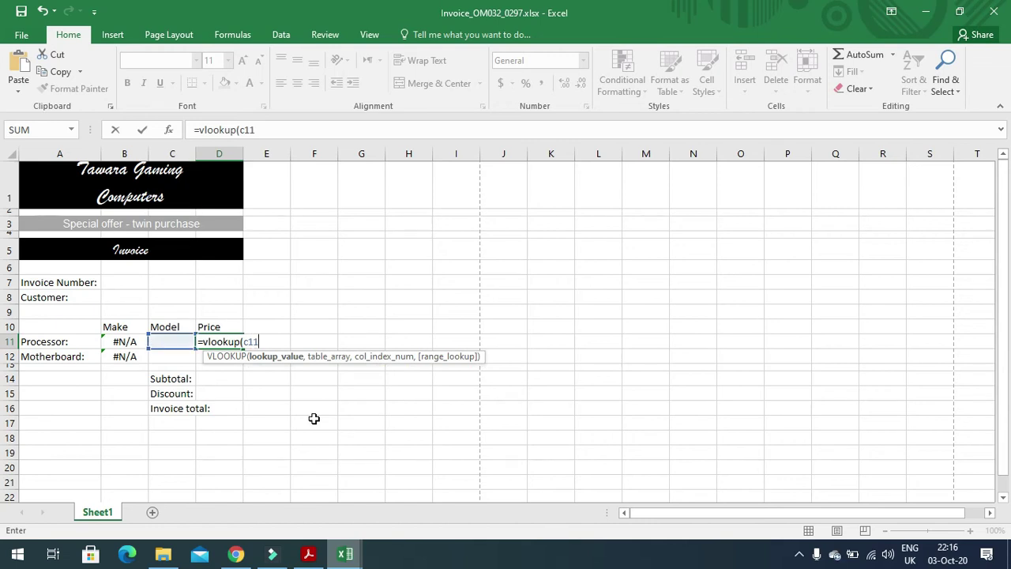
text(,)
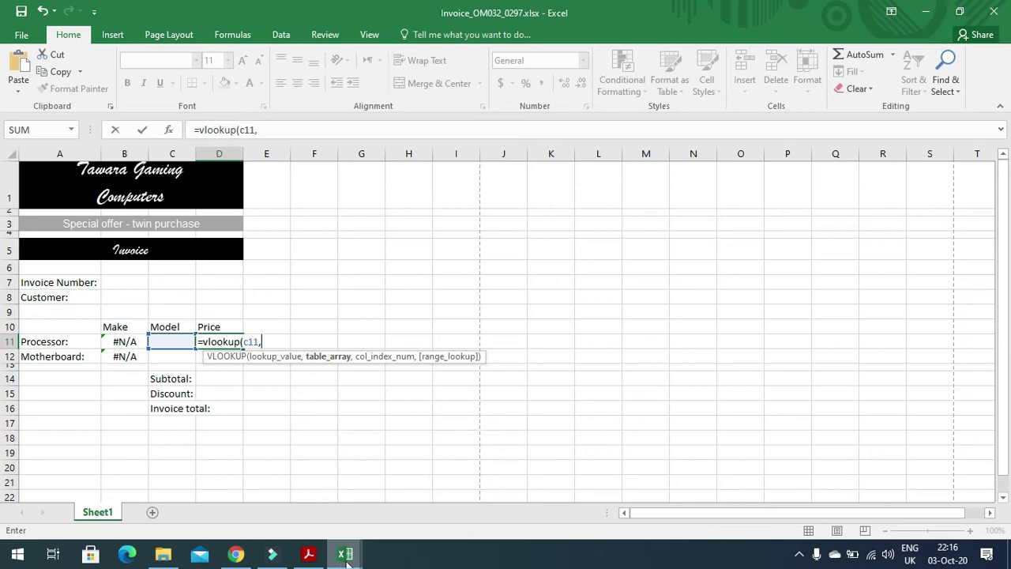
mouse_move(346, 555)
click(378, 520)
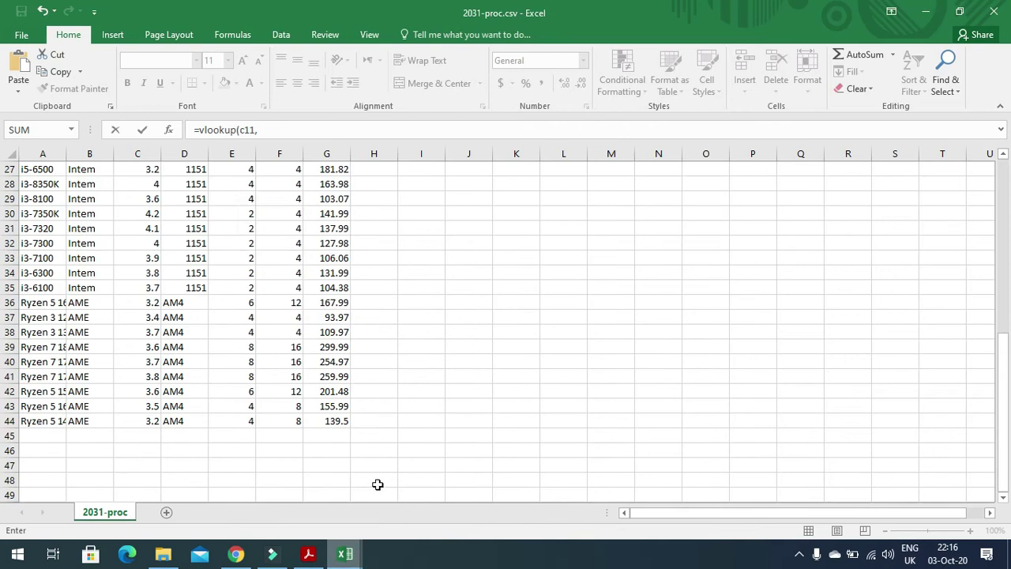
scroll(378, 485, up, 9)
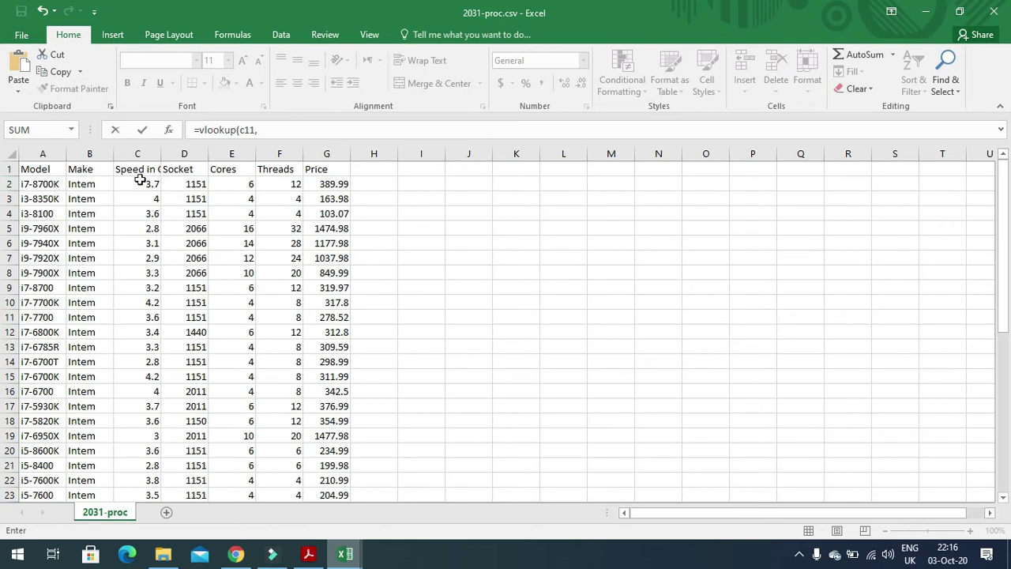
drag(40, 183, 345, 490)
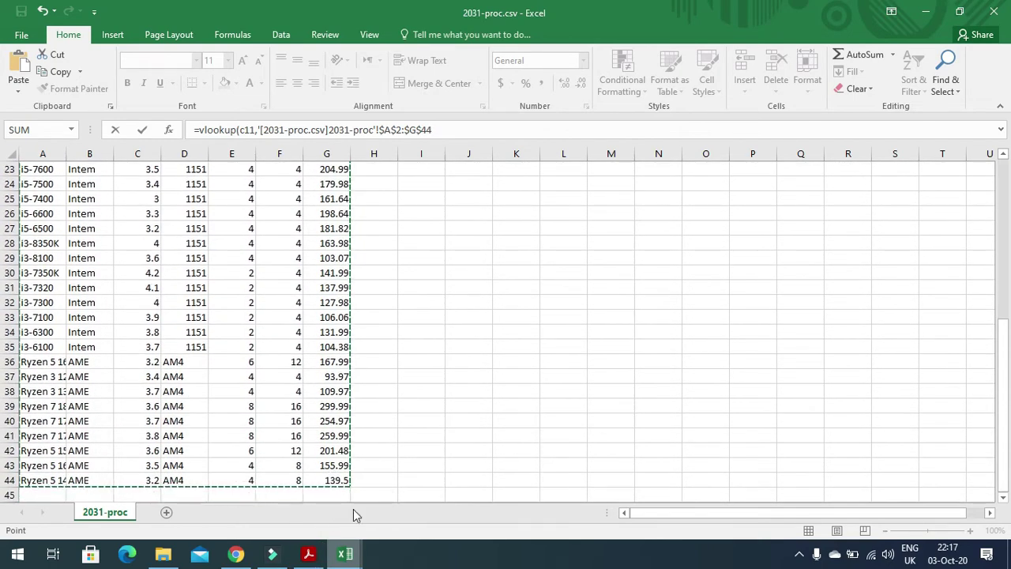
text(,7,)
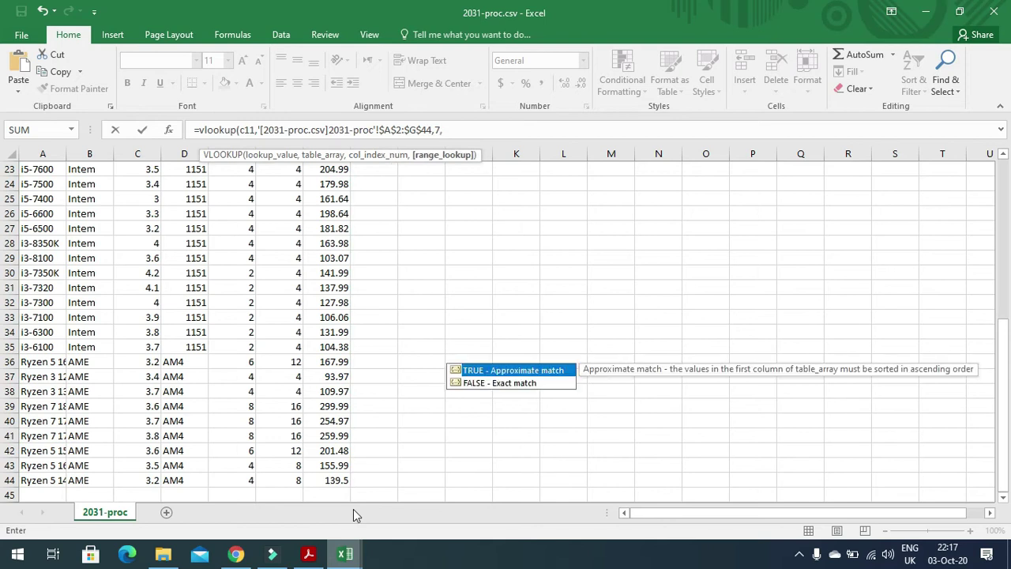
text(false))
key(Return)
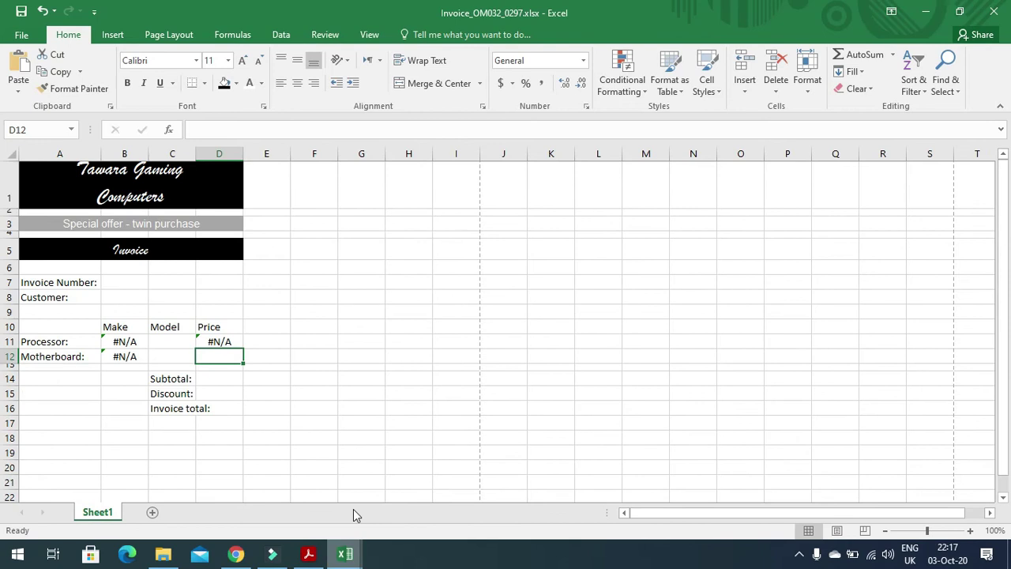
click(308, 554)
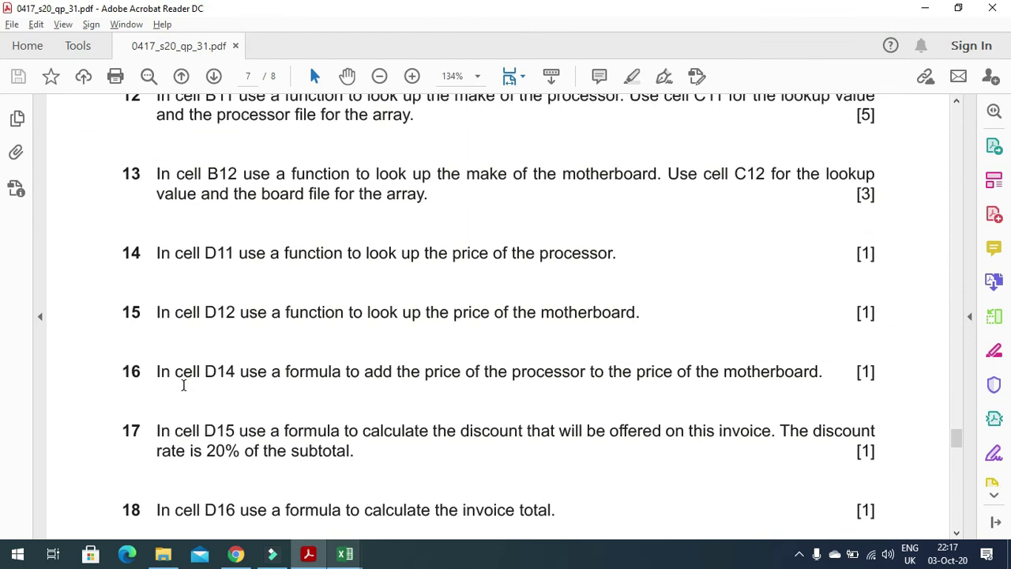
drag(158, 378, 317, 387)
click(210, 318)
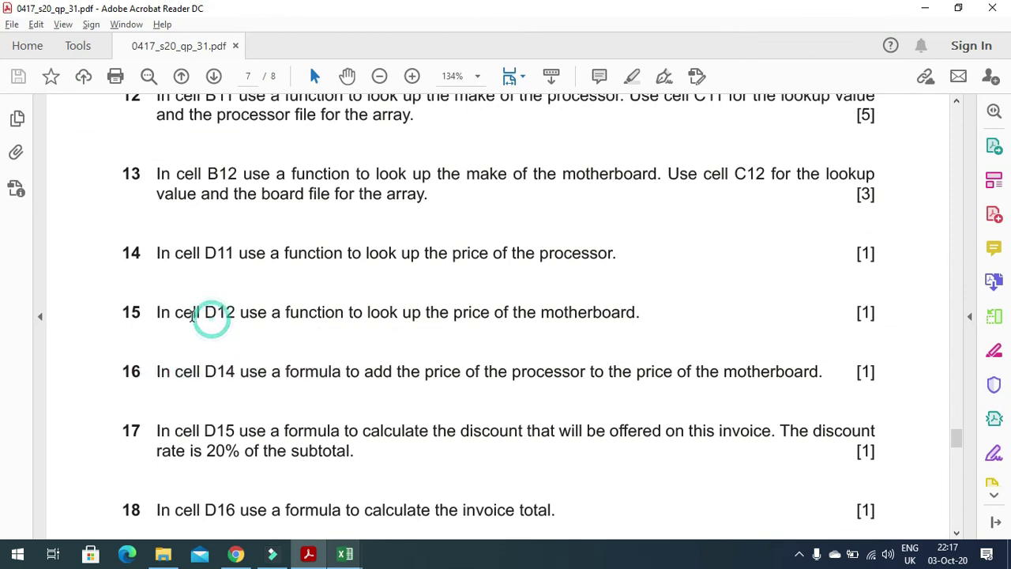
drag(158, 311, 589, 332)
key(alt+Tab)
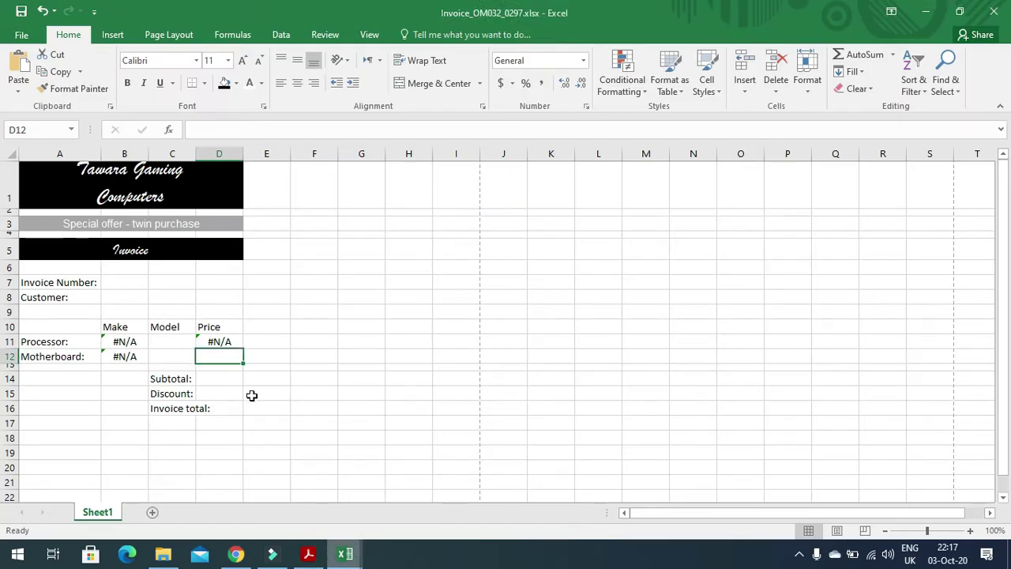
Enter =VLOOKUP(C12, 2031-board.csv A2:H121, 8, FALSE) in D12 for the motherboard price
text(=)
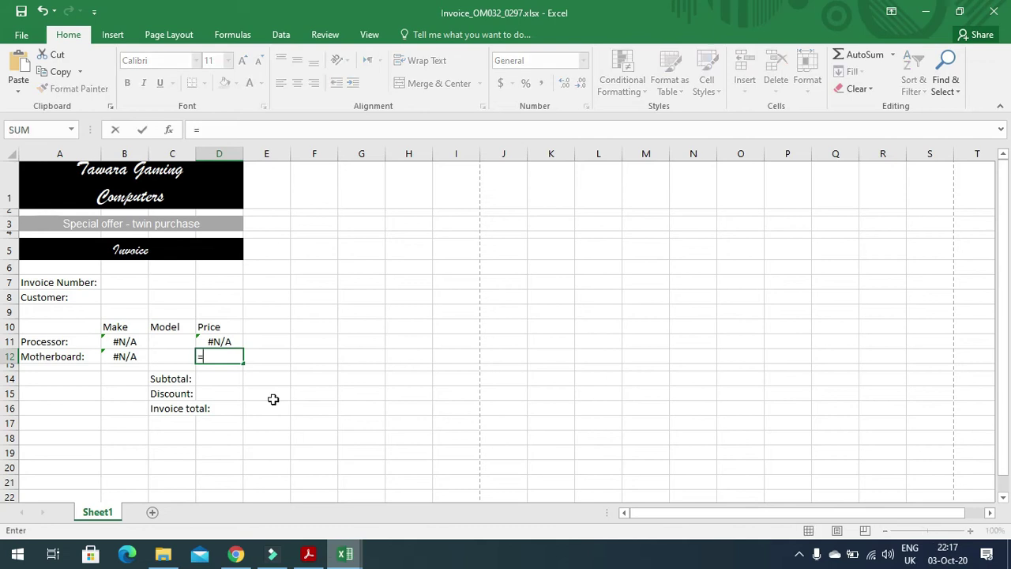
text(vl)
key(BackSpace)
text(lookup)
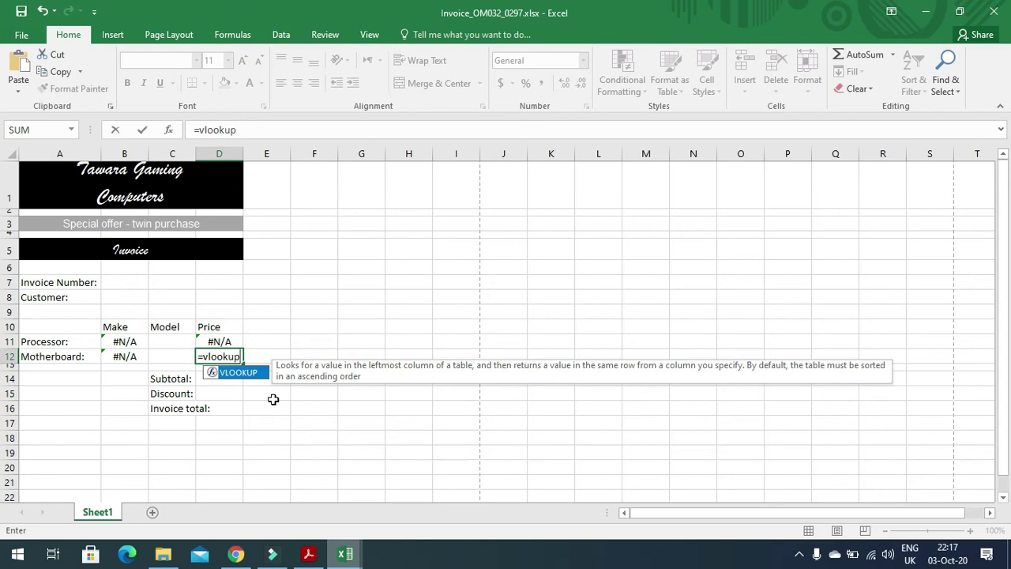
text((c)
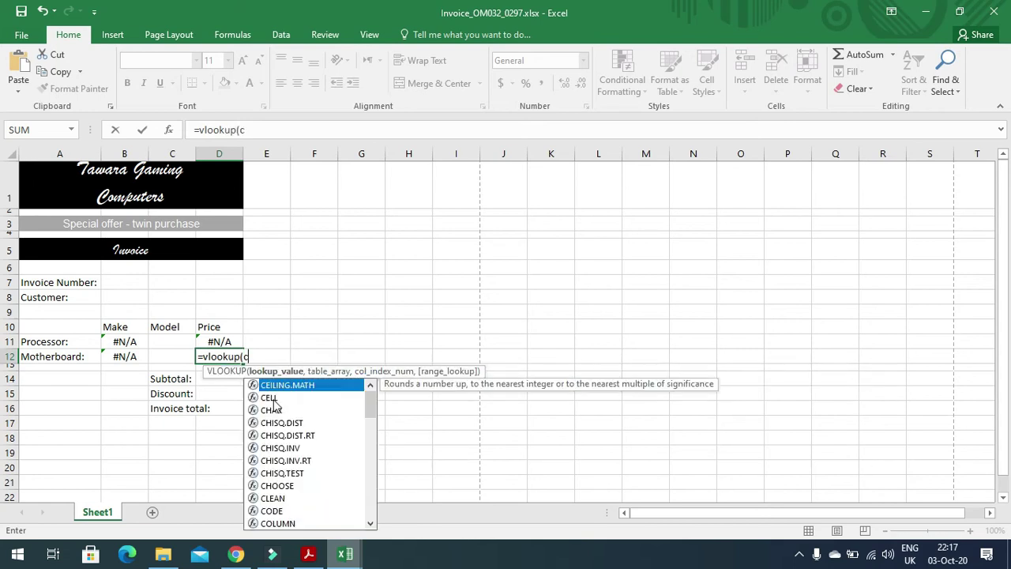
text(12,)
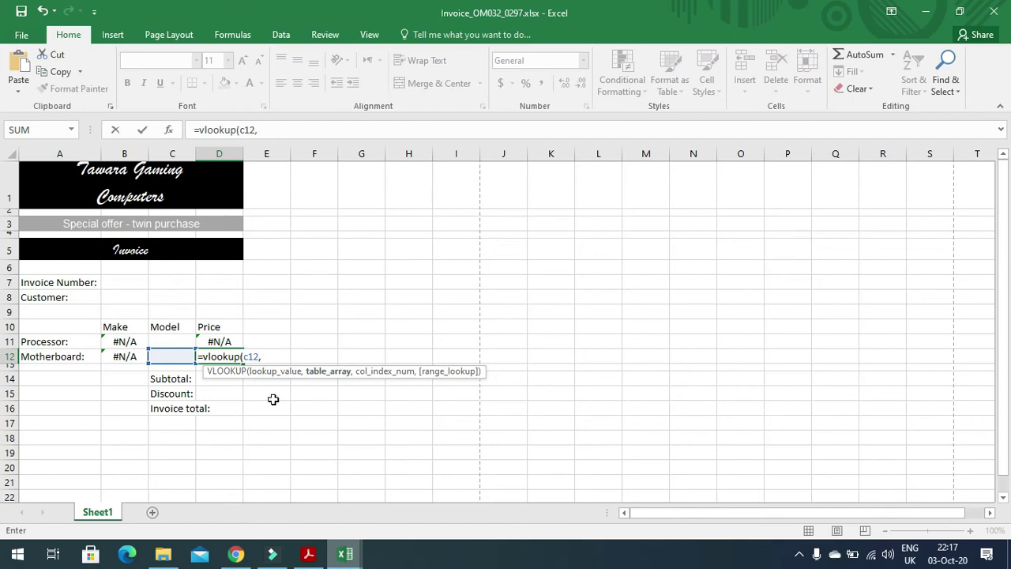
key(alt+Tab)
key(alt+Tab)
mouse_move(348, 559)
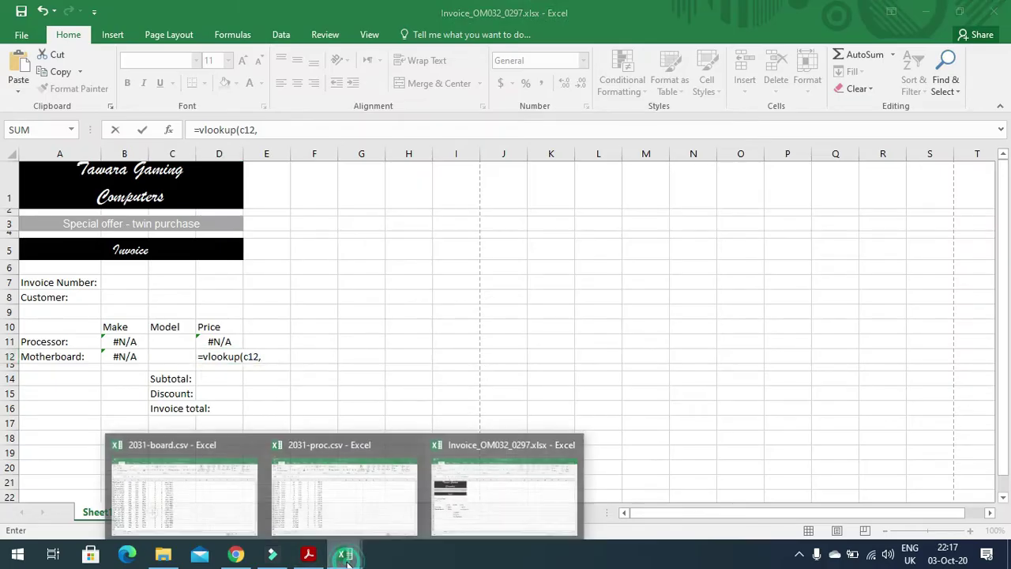
click(207, 485)
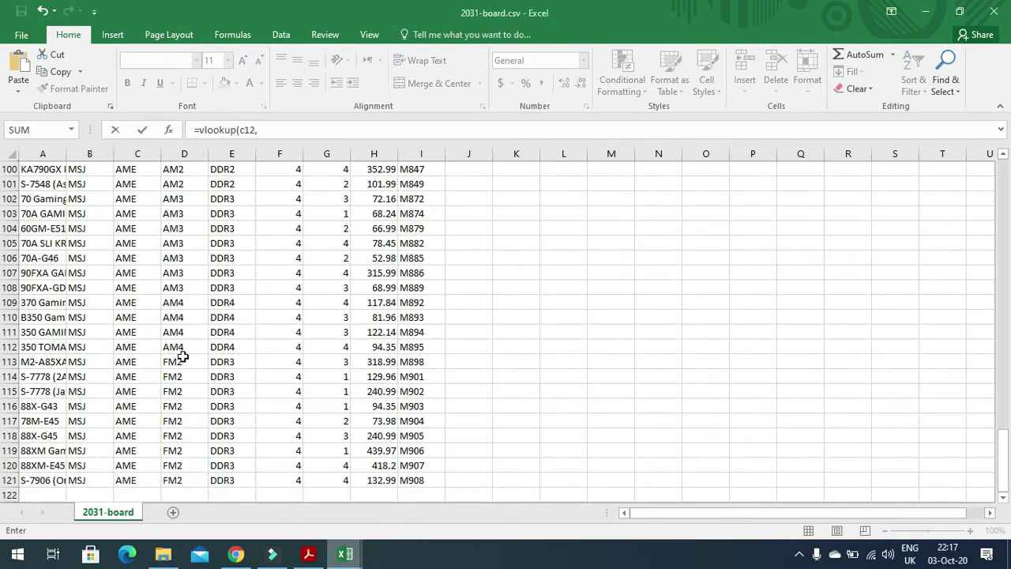
scroll(183, 358, up, 20)
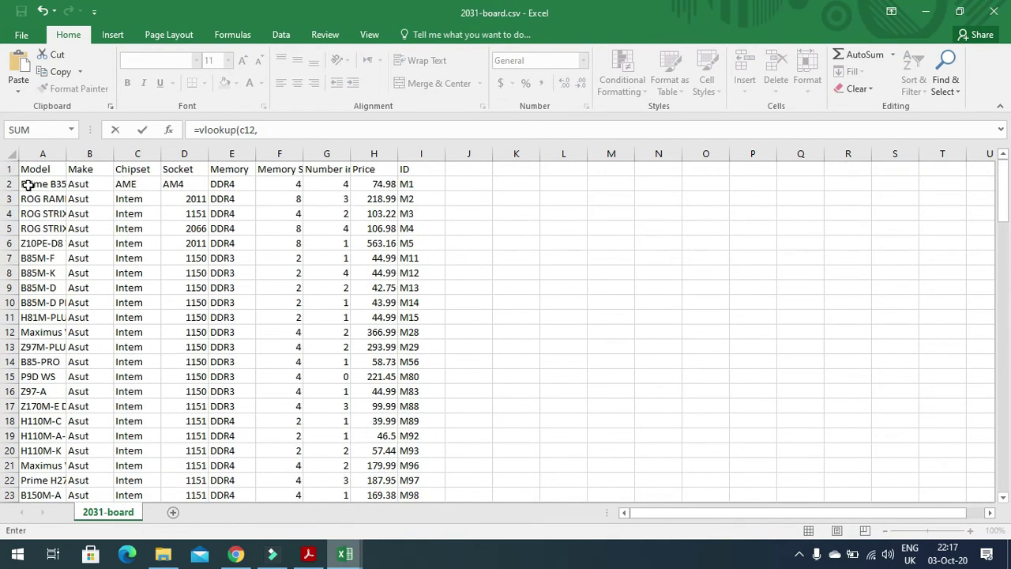
drag(27, 184, 384, 480)
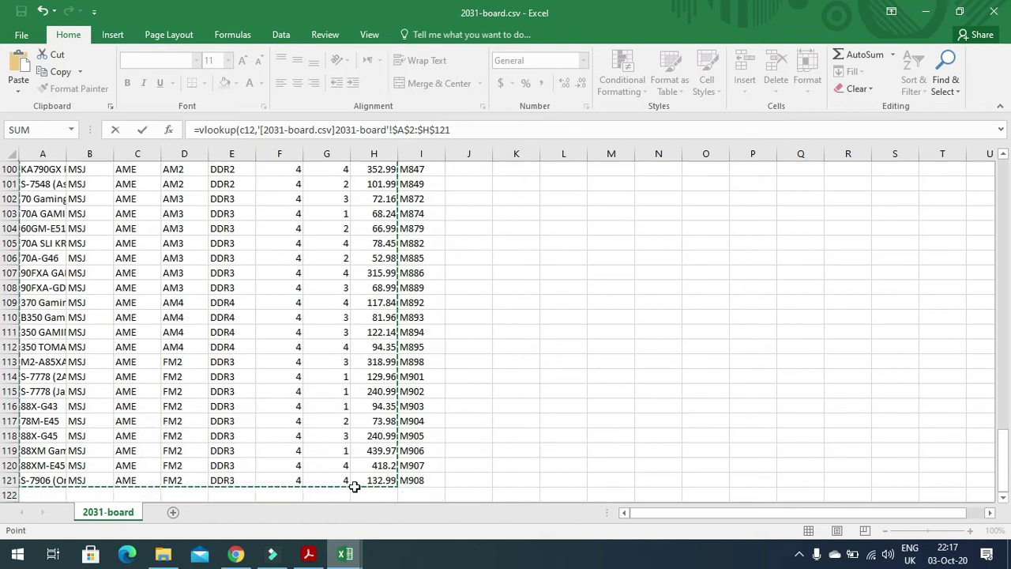
text(,)
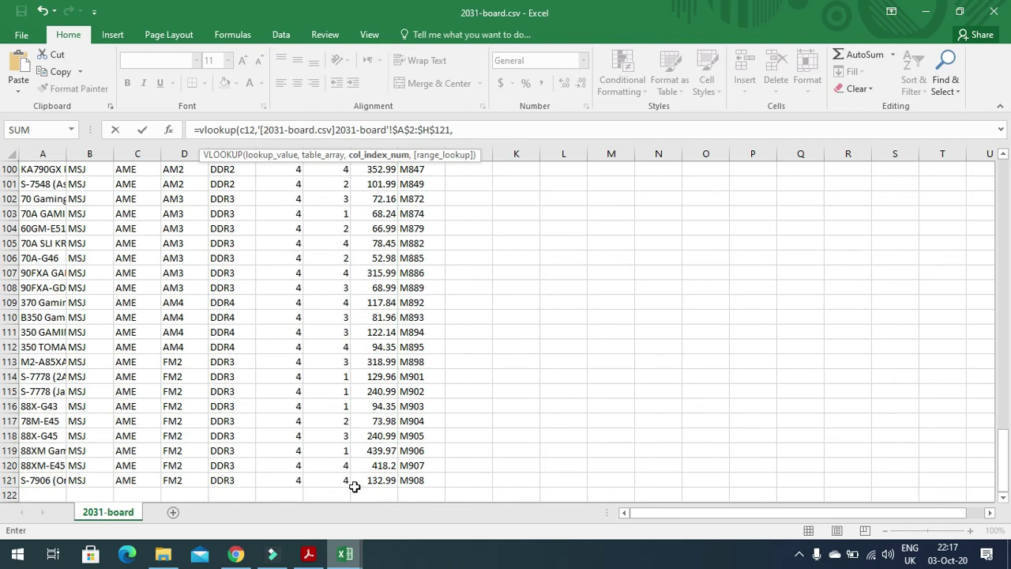
text(8,)
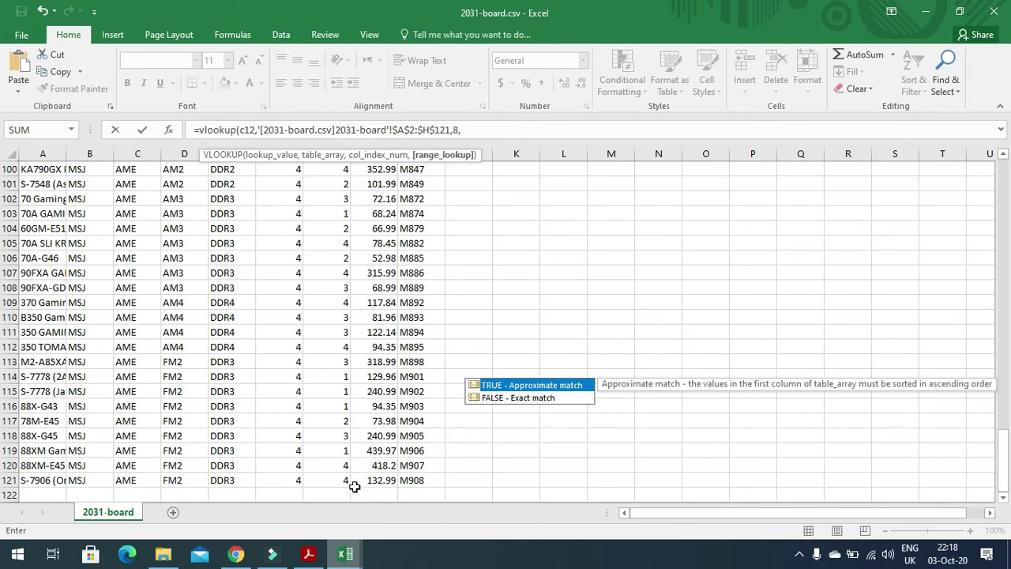
text(false))
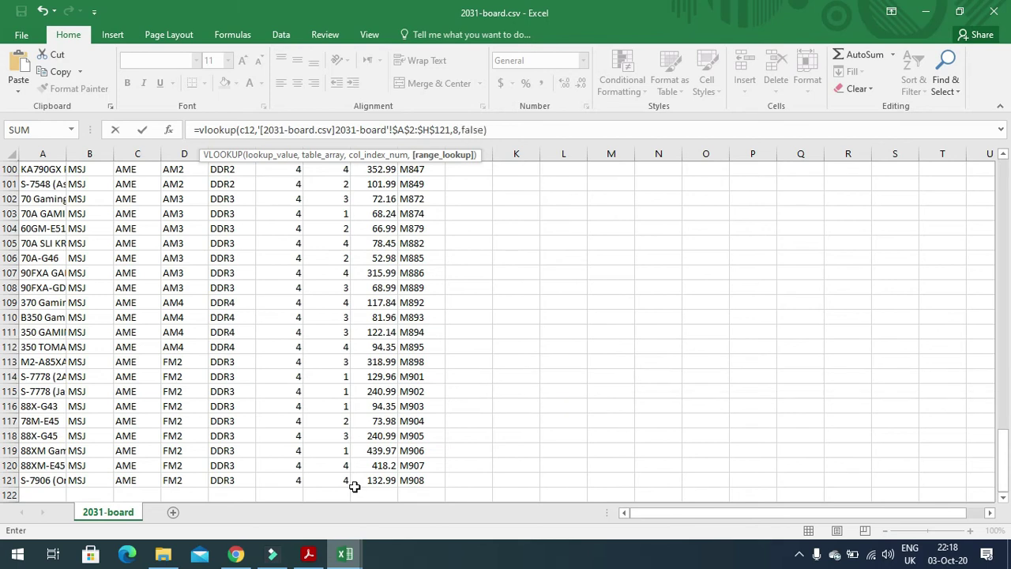
key(Return)
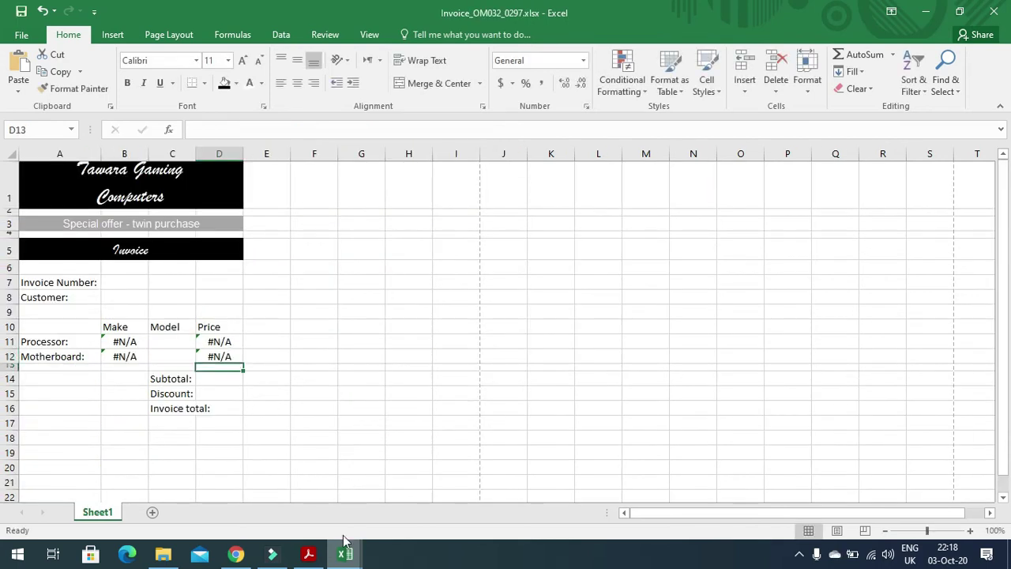
click(309, 555)
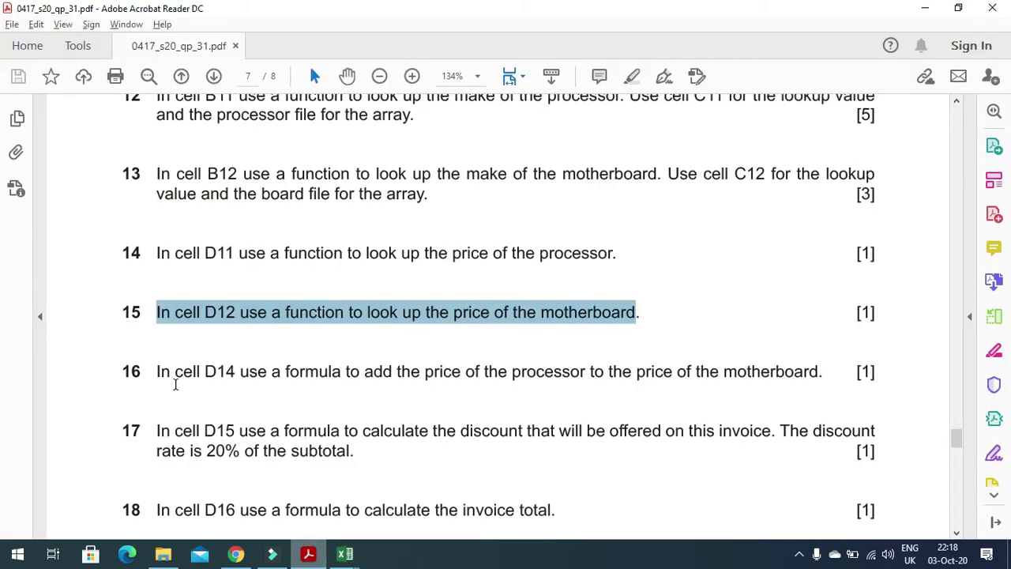
drag(154, 376, 638, 393)
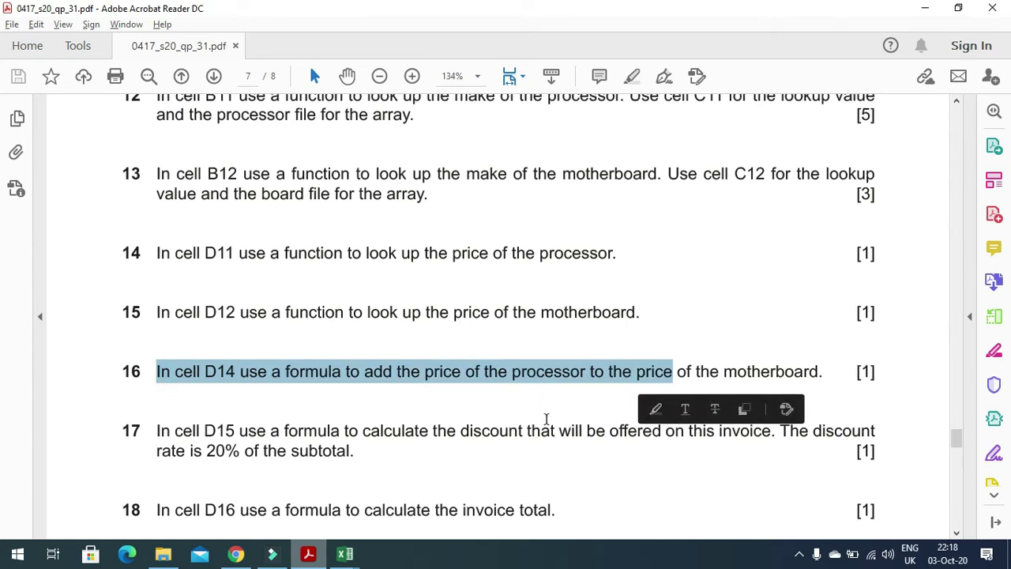
key(alt+Tab)
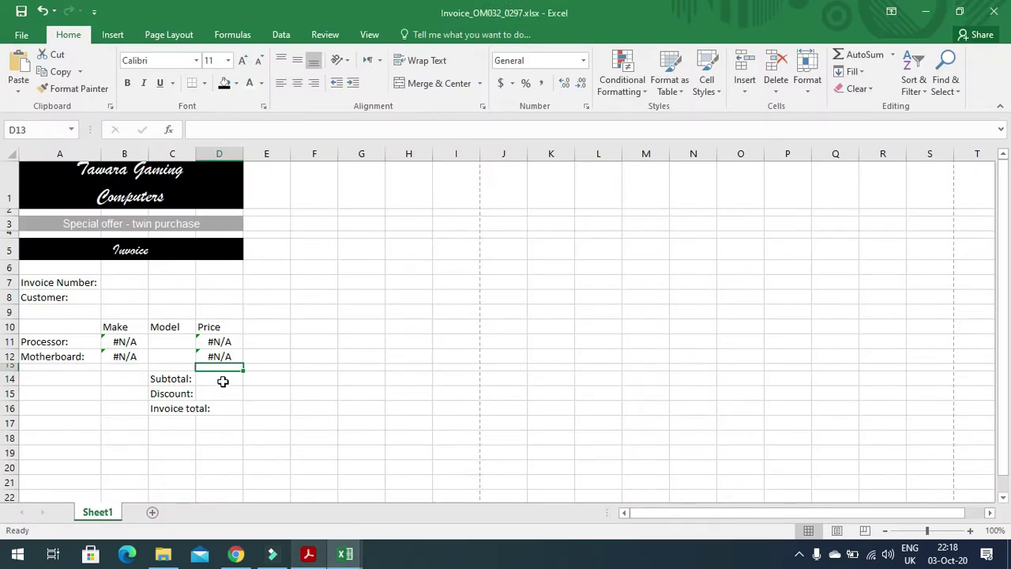
Enter =D11+D12 as the Subtotal in D14, then mark question 17 on the 20% discount
click(223, 382)
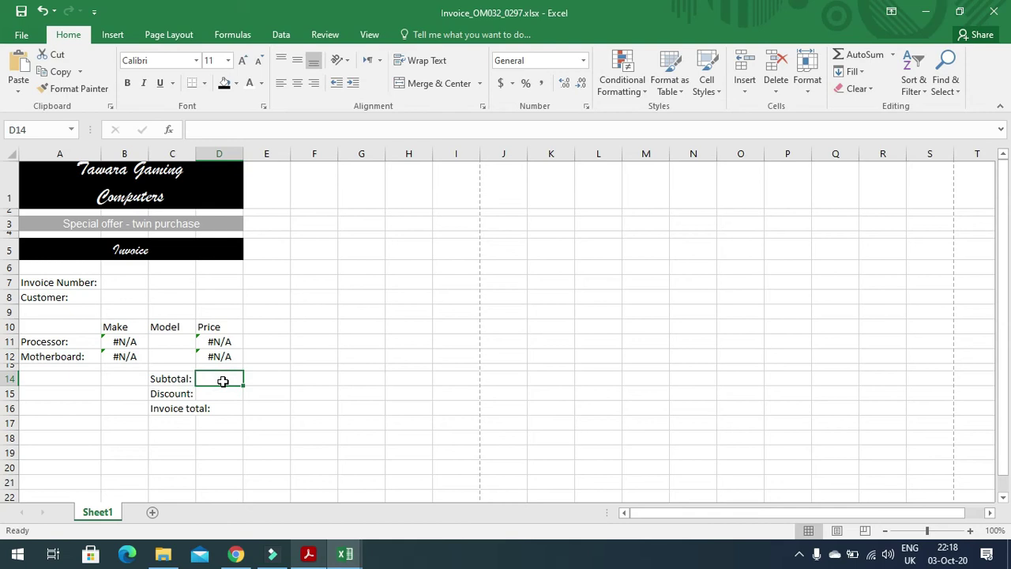
key(alt+Tab)
key(alt+Tab)
text(=)
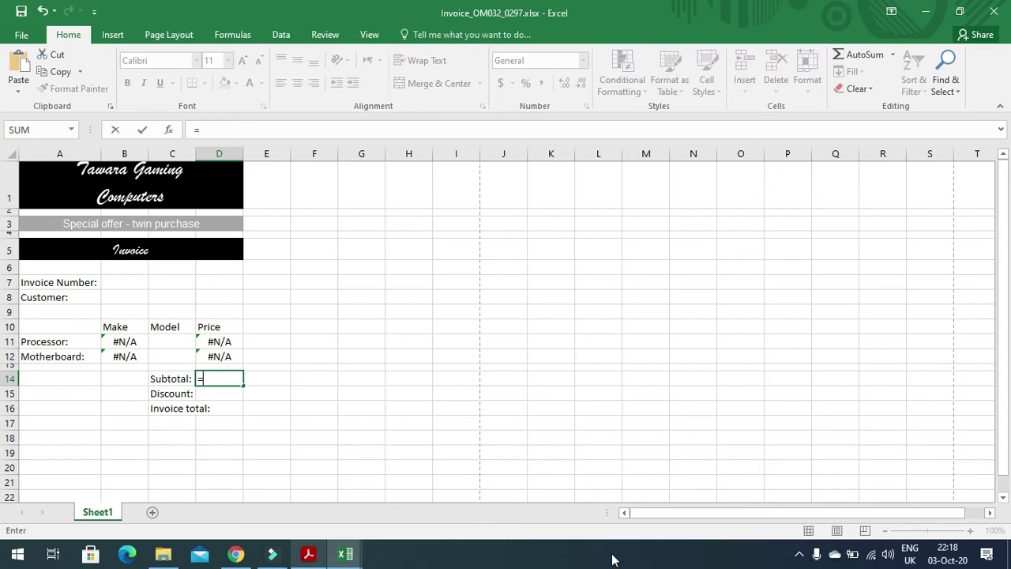
click(229, 340)
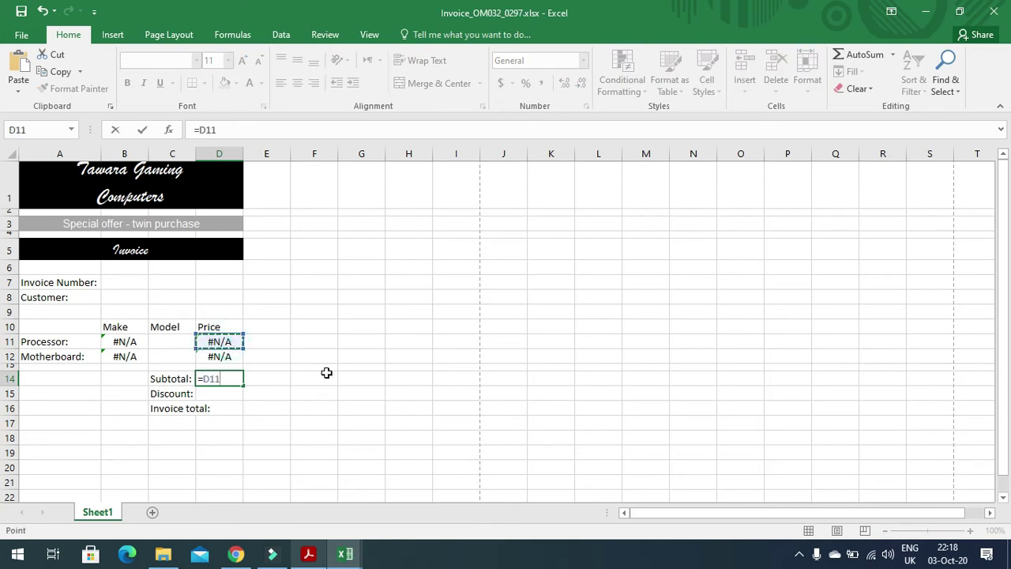
text(+)
click(237, 357)
key(Return)
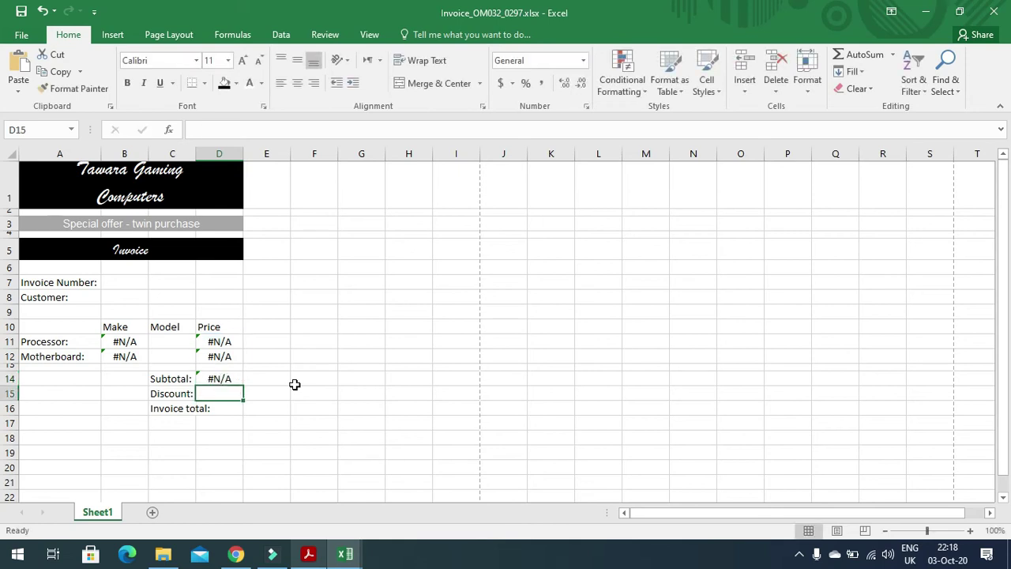
key(alt+Tab)
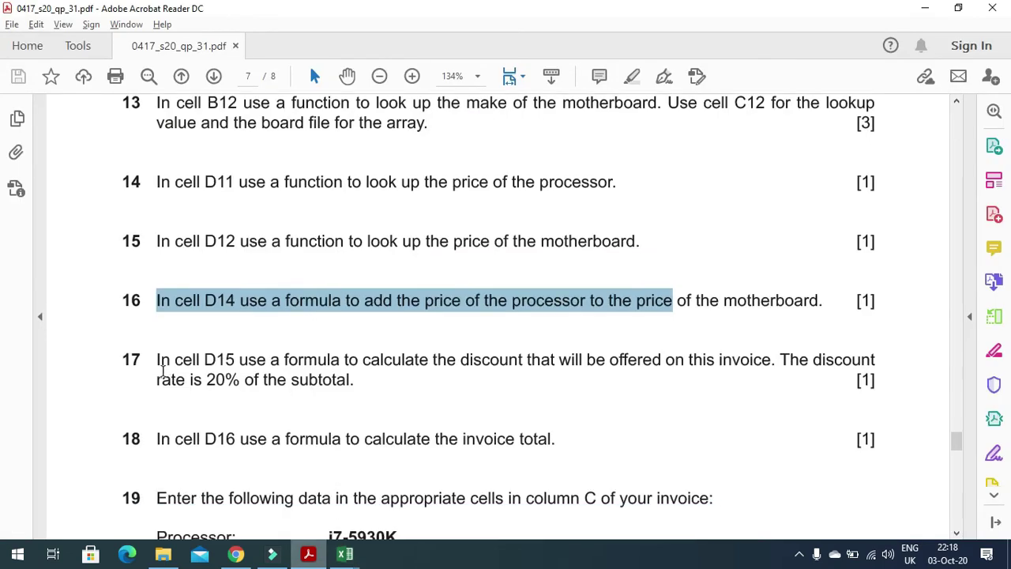
drag(204, 362, 368, 377)
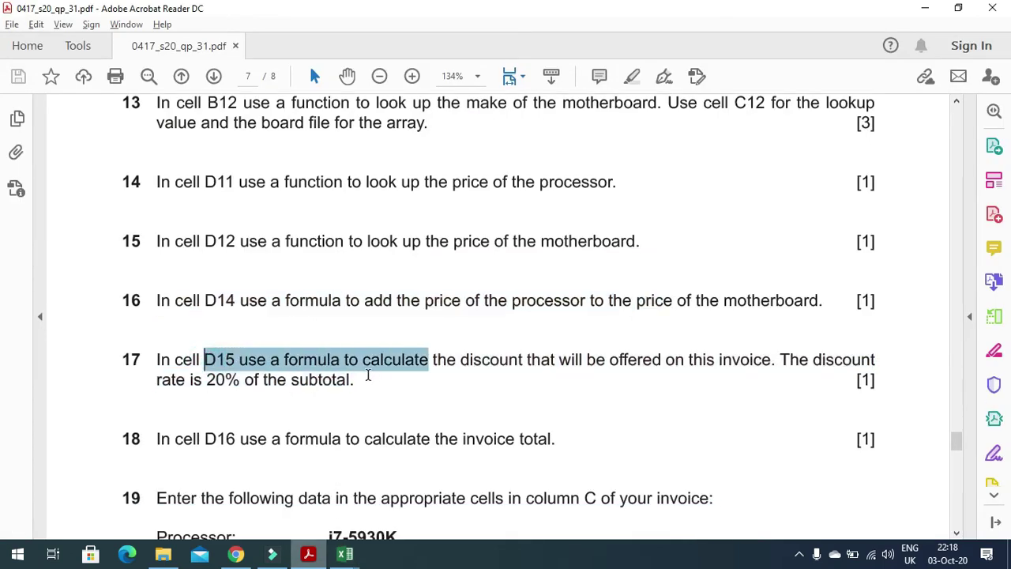
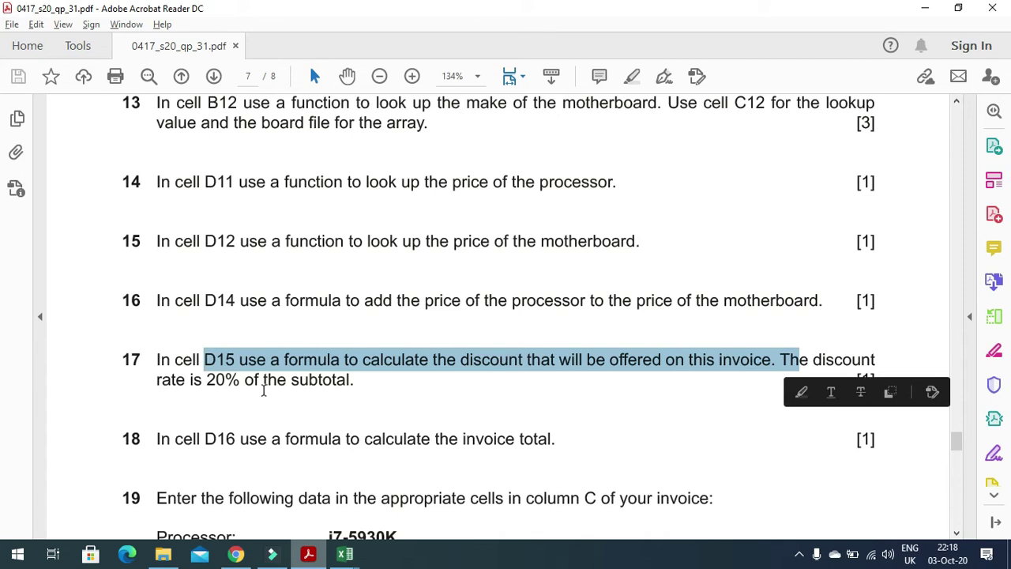
Enter the 20% discount formula =D14*20% in cell D15, checking the rate in question 17
drag(155, 384, 352, 389)
key(alt+Tab)
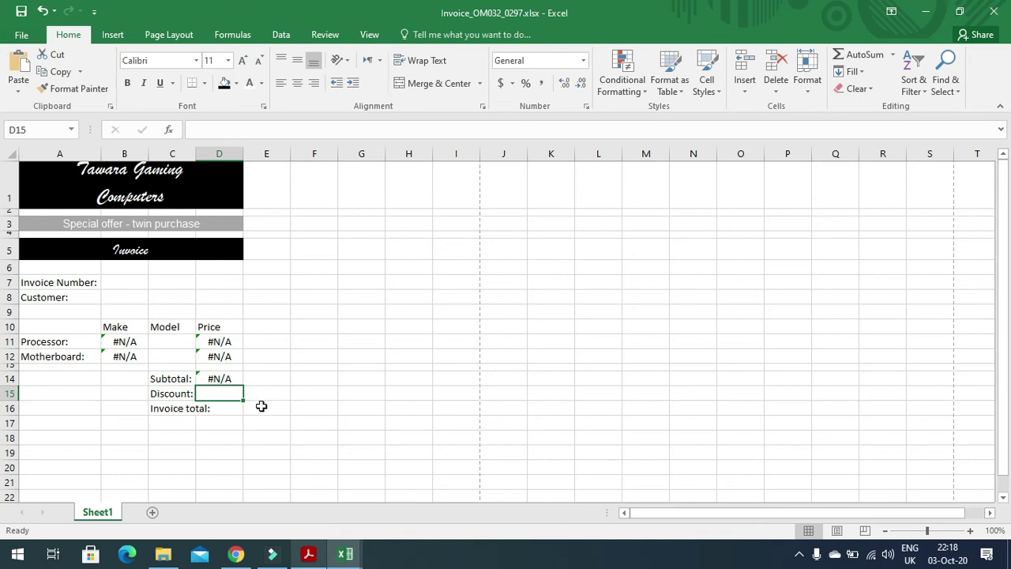
text(=)
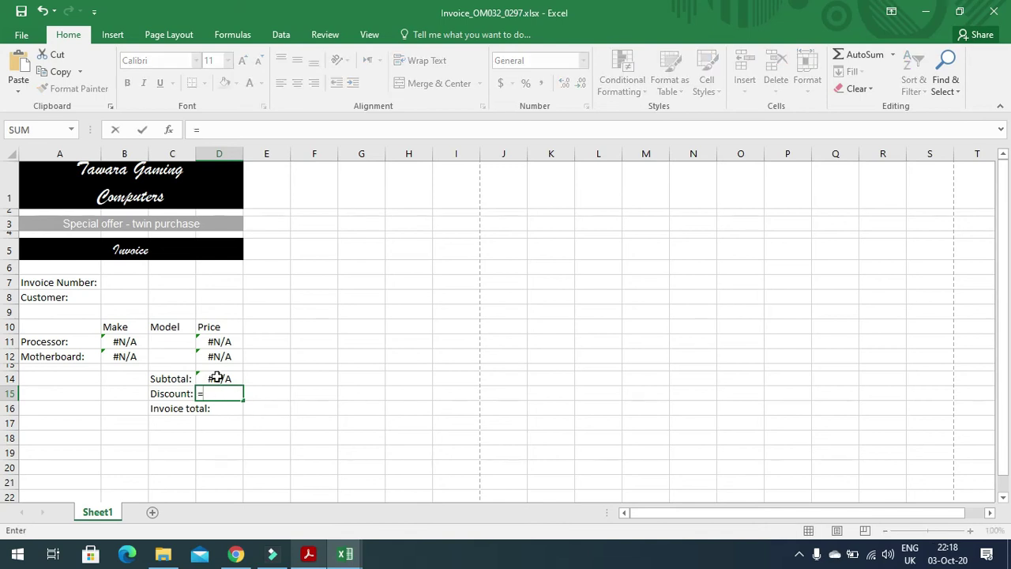
click(217, 377)
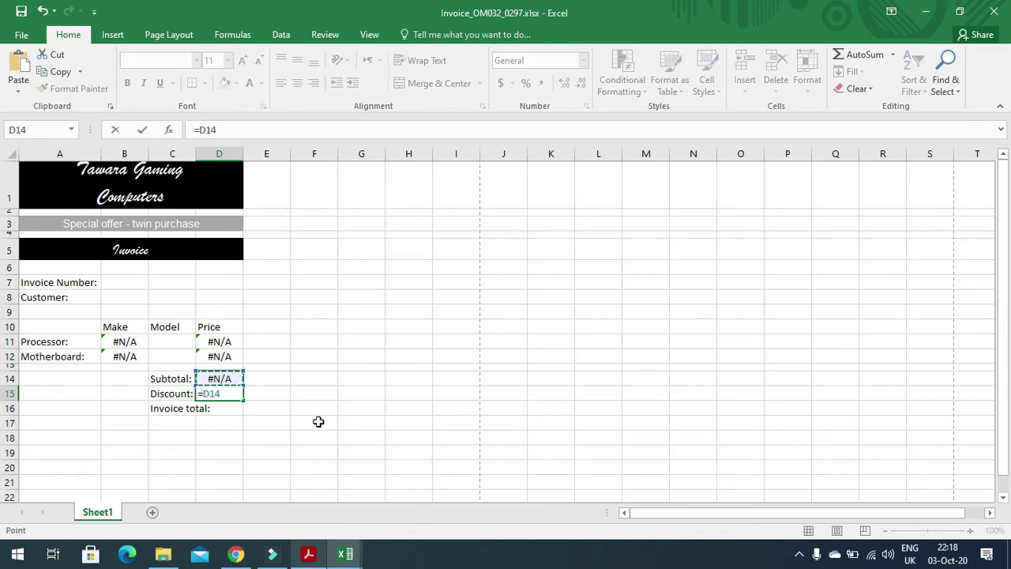
text(*)
key(Return)
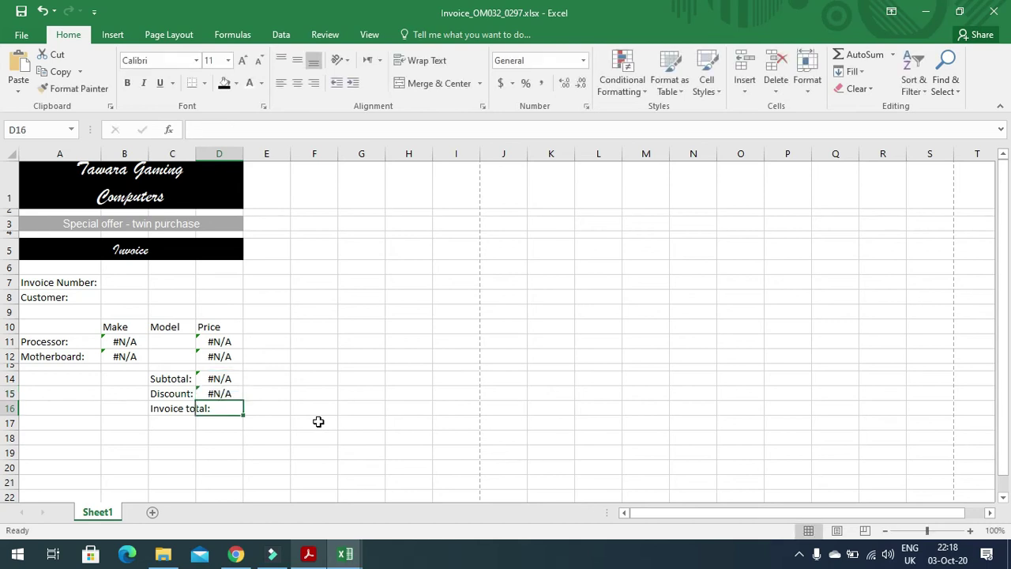
key(alt+Tab)
scroll(256, 434, down, 2)
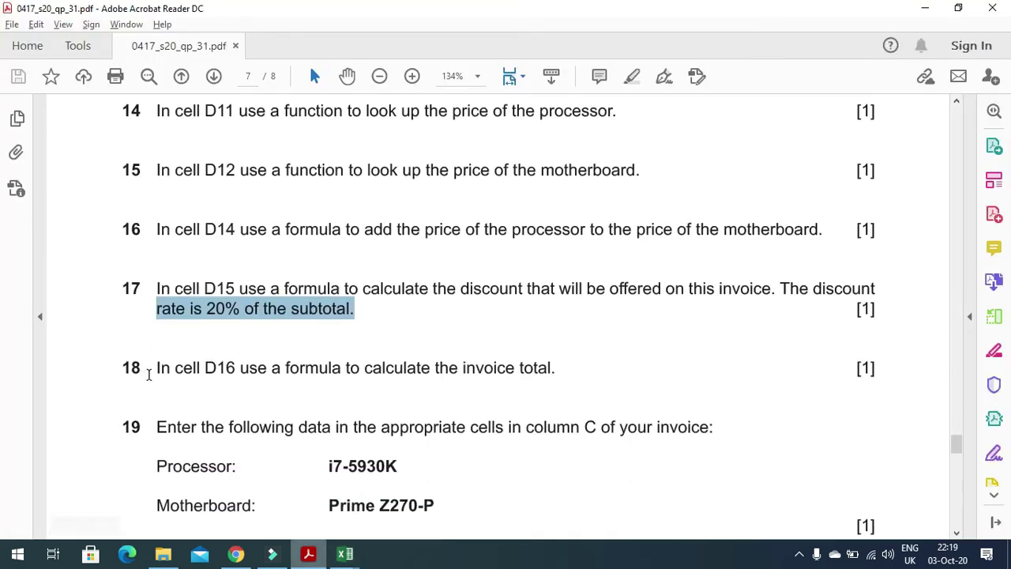
Enter the total formula =D14-D15 in cell D16
drag(150, 371, 554, 386)
key(alt+Tab)
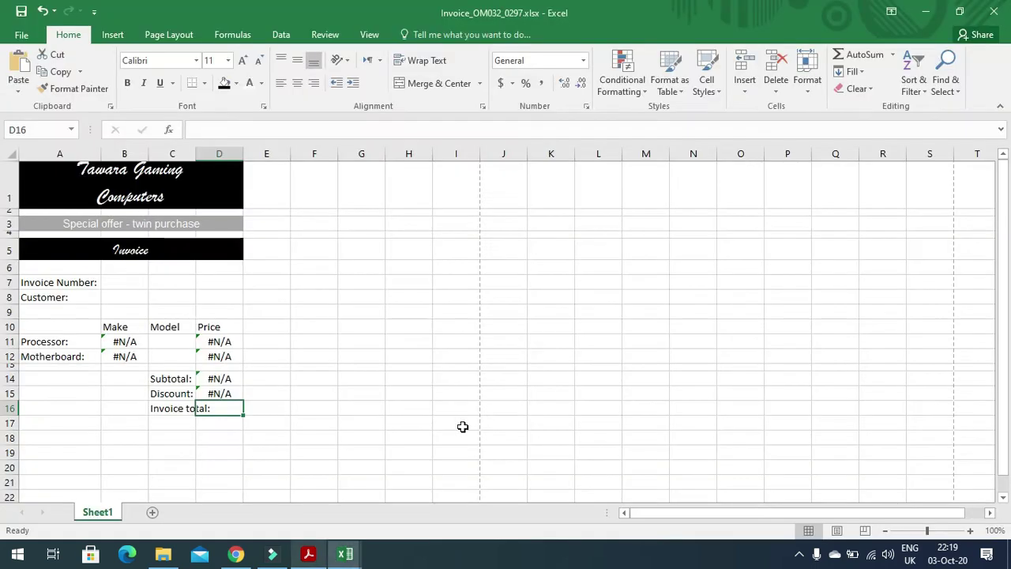
text(=)
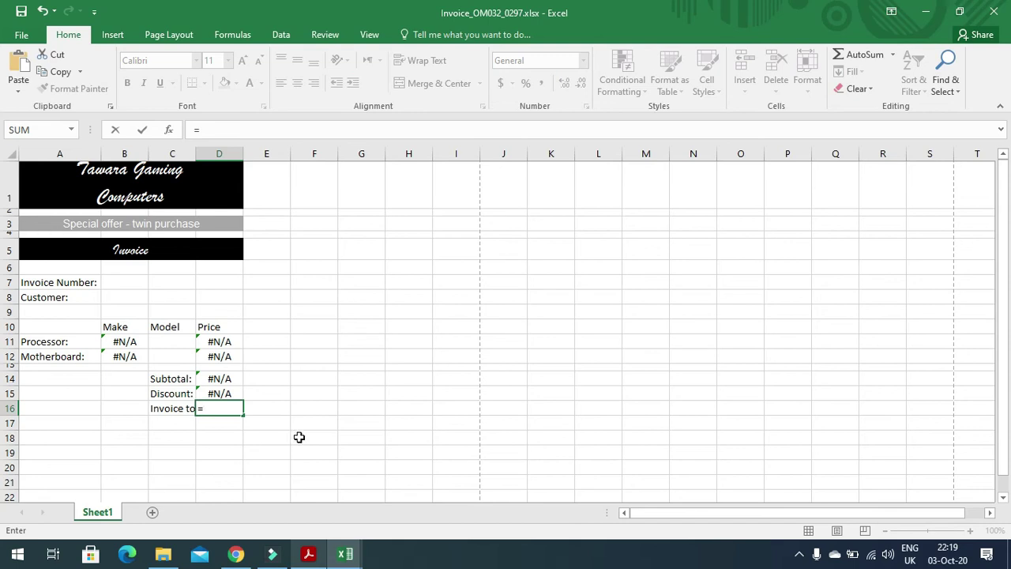
click(230, 380)
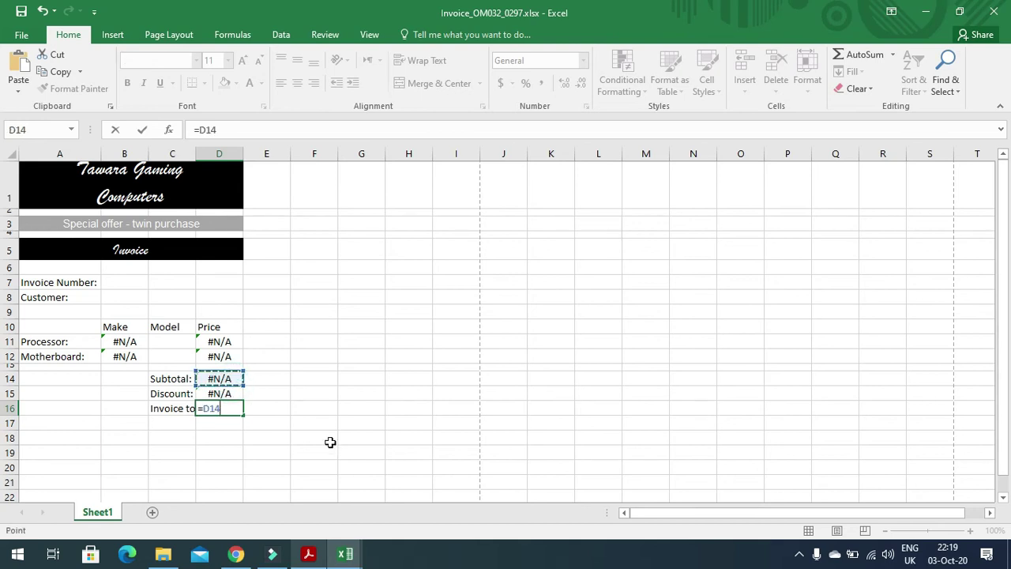
text(-)
click(221, 393)
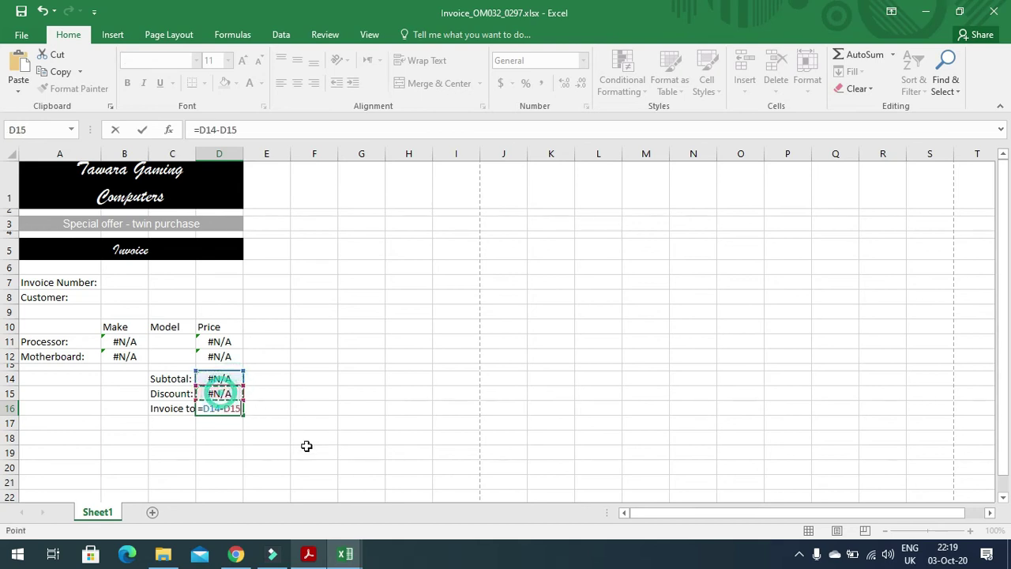
key(Return)
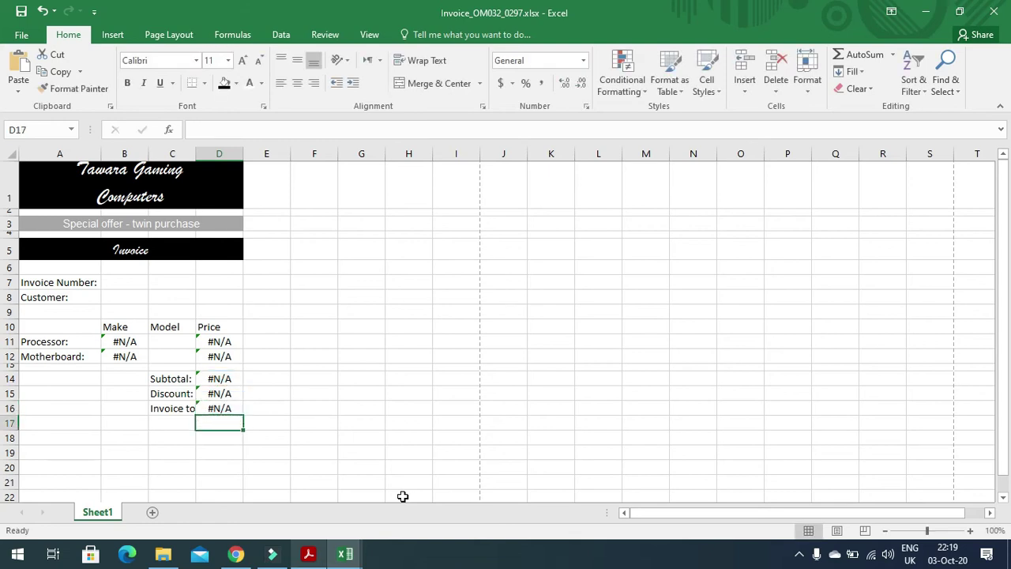
key(alt+Tab)
scroll(409, 454, down, 5)
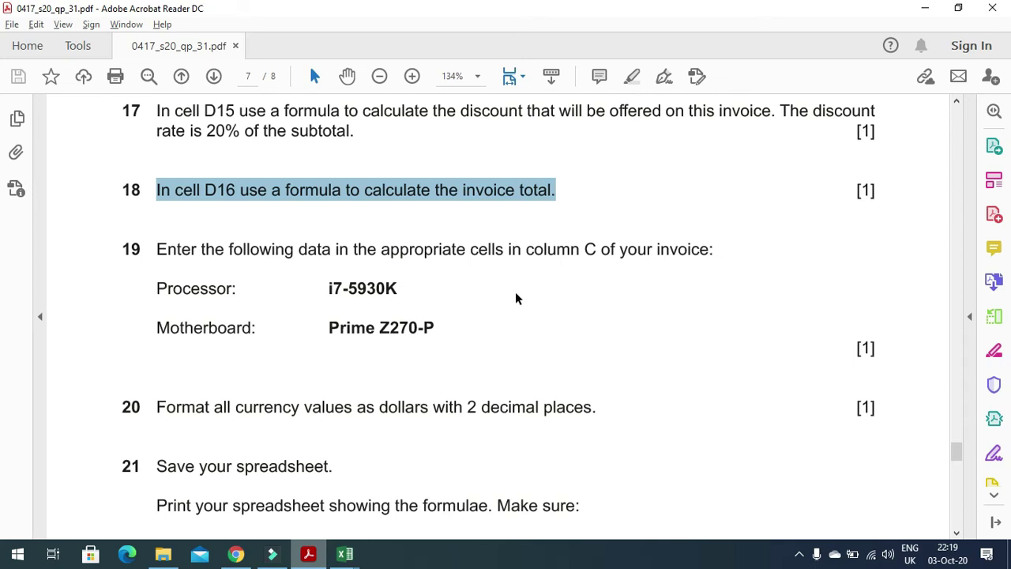
Paste the processor model i7-5930K from the exam paper into C11
drag(397, 289, 329, 290)
key(ctrl+c)
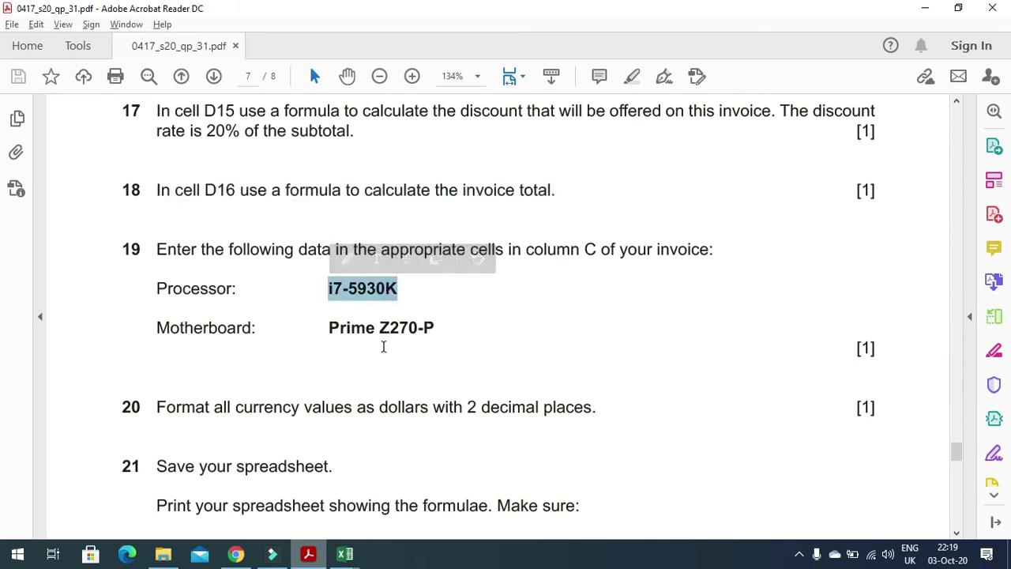
key(alt+Tab)
click(182, 345)
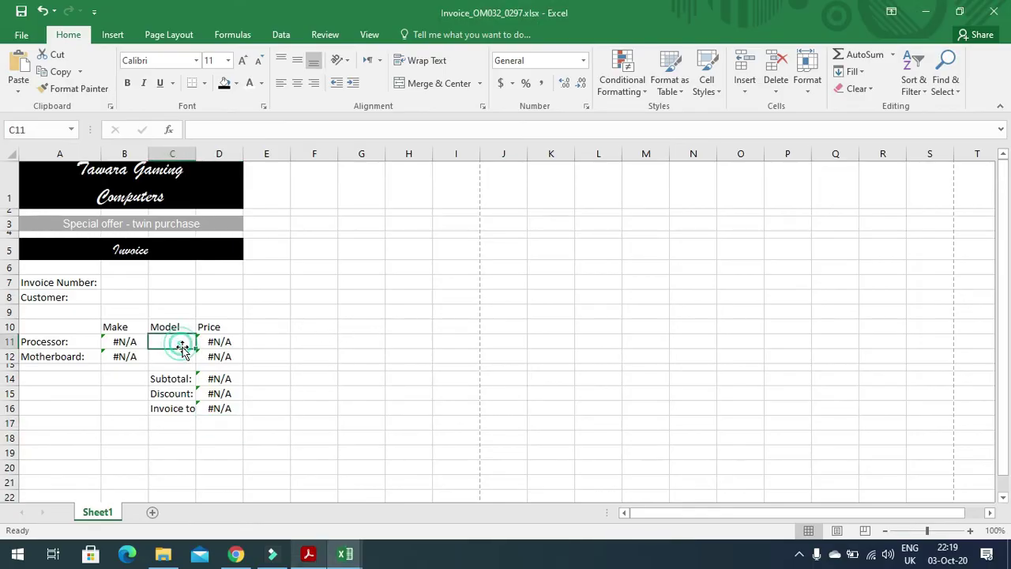
key(ctrl+v)
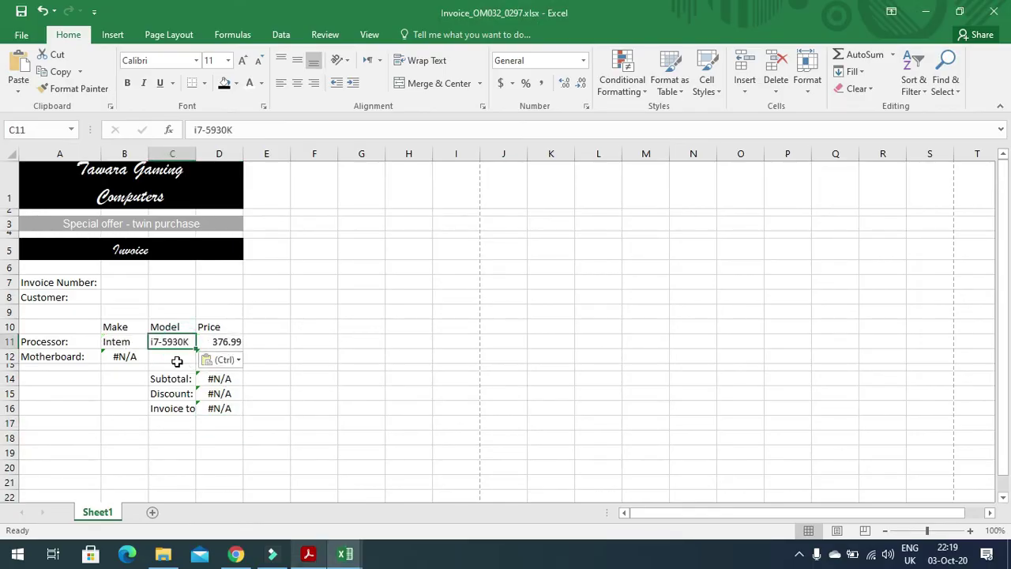
click(191, 357)
Copy the motherboard model Prime Z270-P from the exam paper into C12
key(alt+Tab)
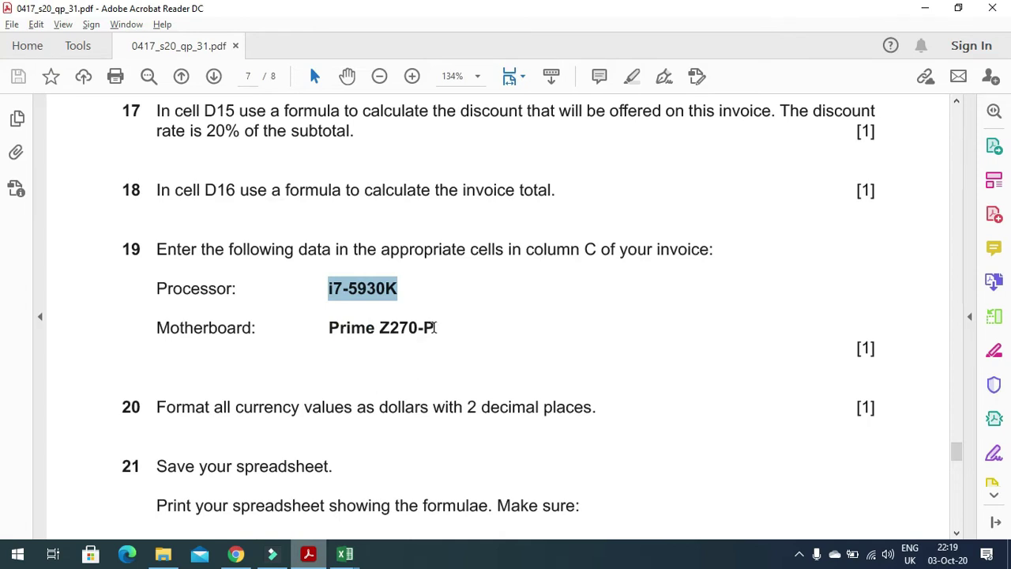
drag(436, 327, 329, 328)
key(ctrl+c)
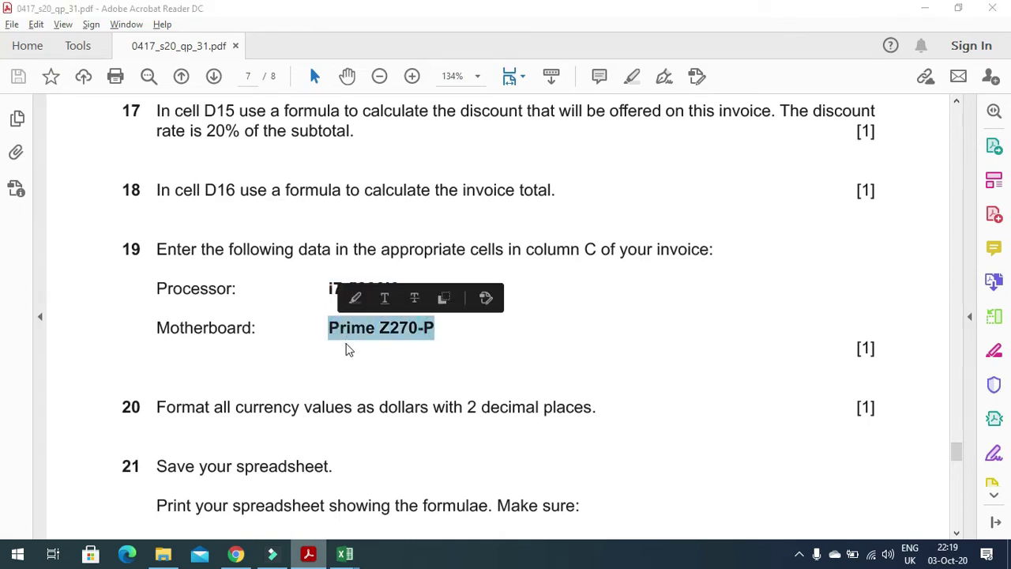
key(alt+Tab)
key(ctrl+v)
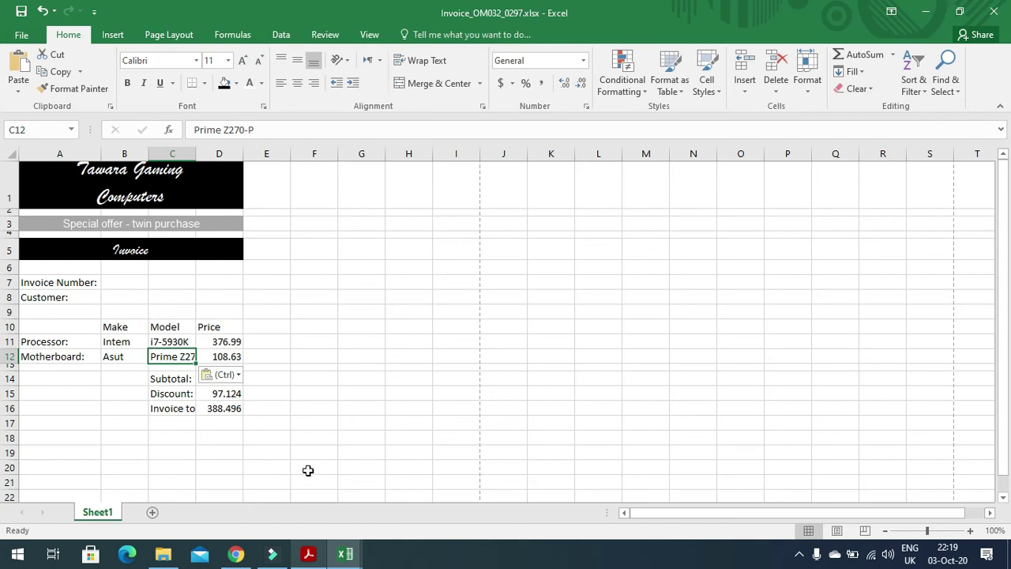
key(alt+Tab)
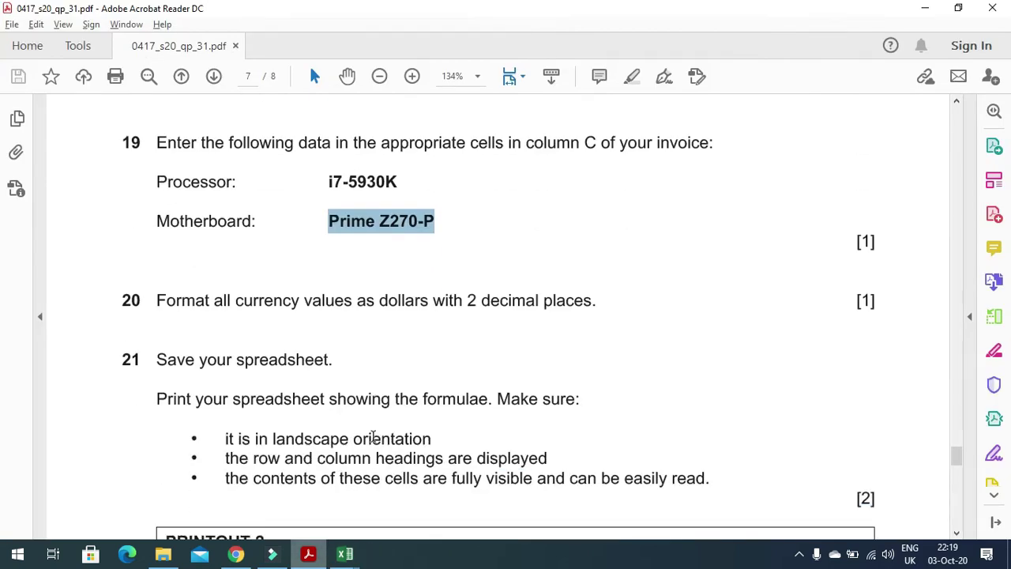
Select the price cells D11:D12 together with the discount and total cells D15:D16
drag(160, 307, 547, 315)
key(alt+Tab)
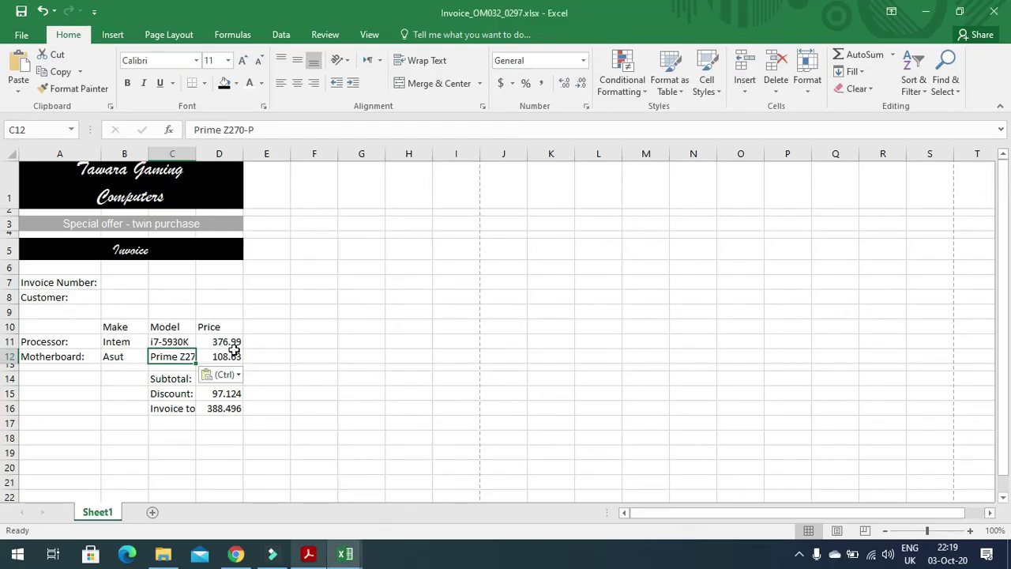
click(234, 349)
drag(237, 341, 233, 359)
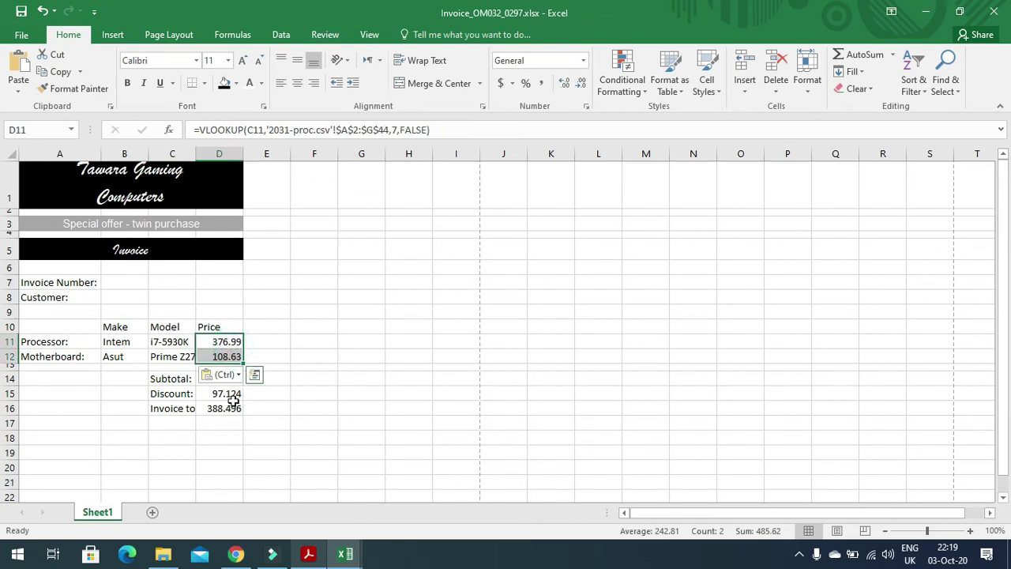
drag(232, 421, 226, 378)
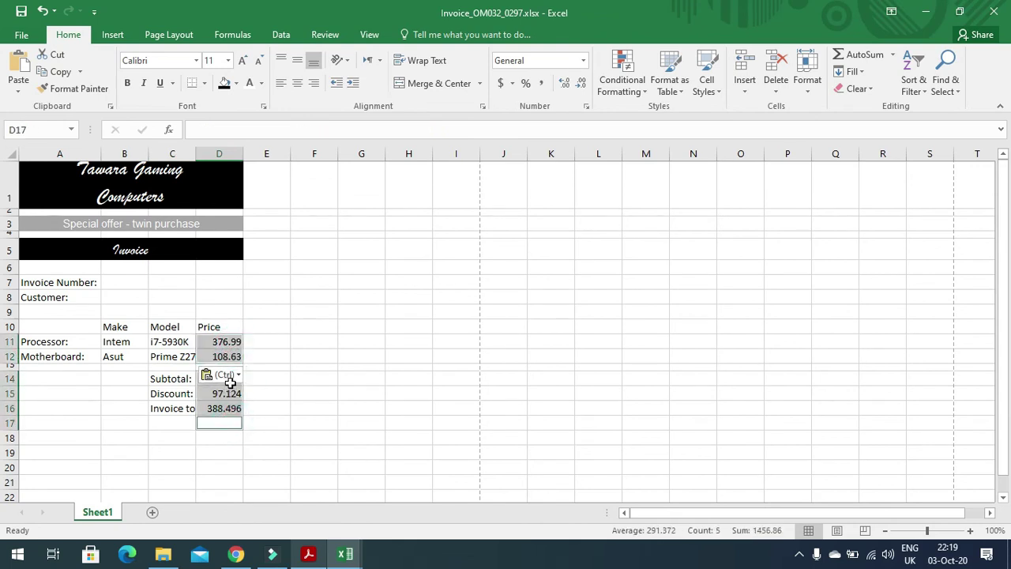
click(275, 420)
drag(229, 343, 242, 362)
click(282, 402)
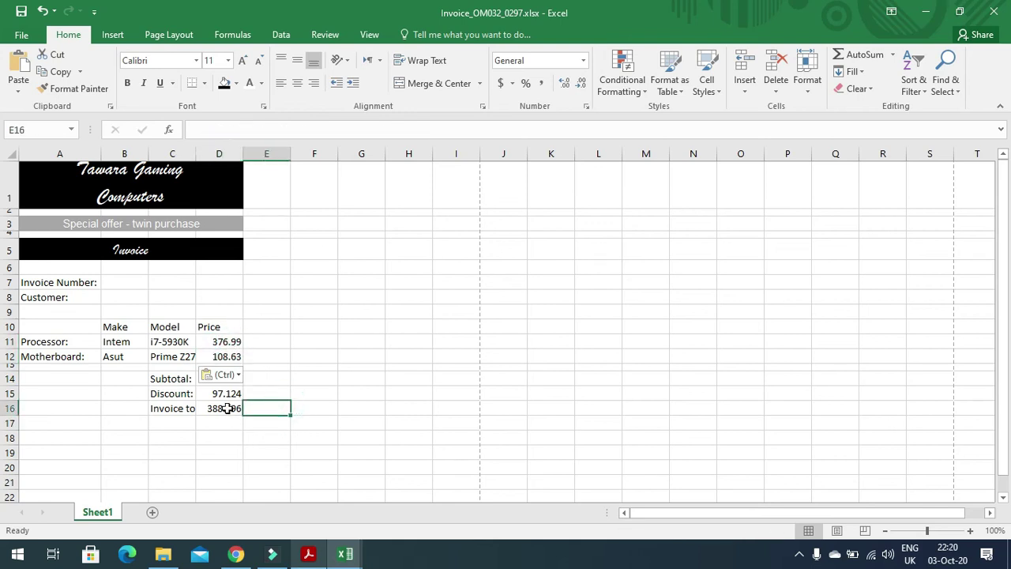
drag(229, 409, 228, 392)
mouse_move(239, 341)
mouse_down()
mouse_move(237, 357)
mouse_move(235, 349)
mouse_up()
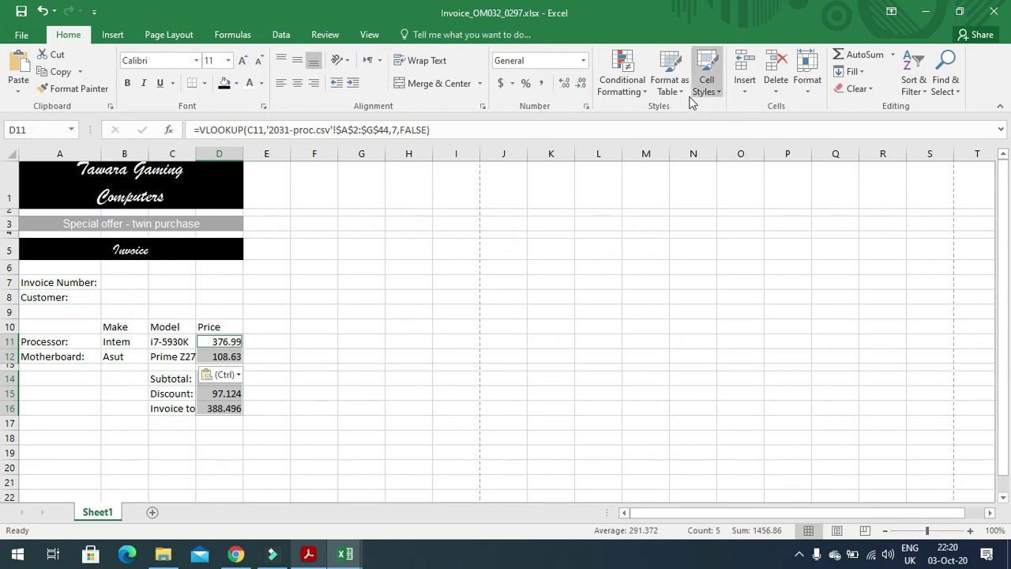
Format the selected price and total cells as dollar currency with 2 decimal places
click(808, 93)
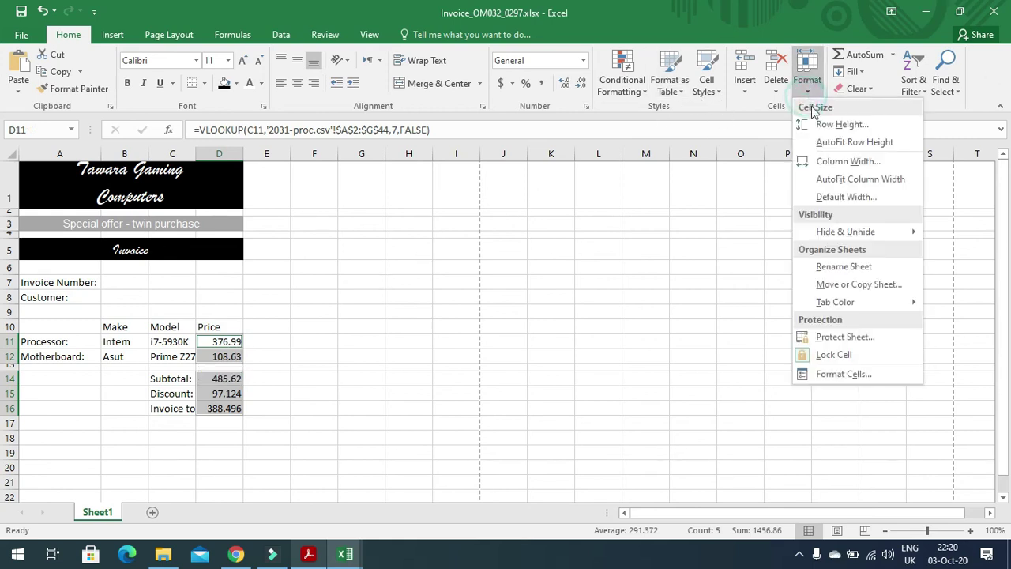
click(845, 375)
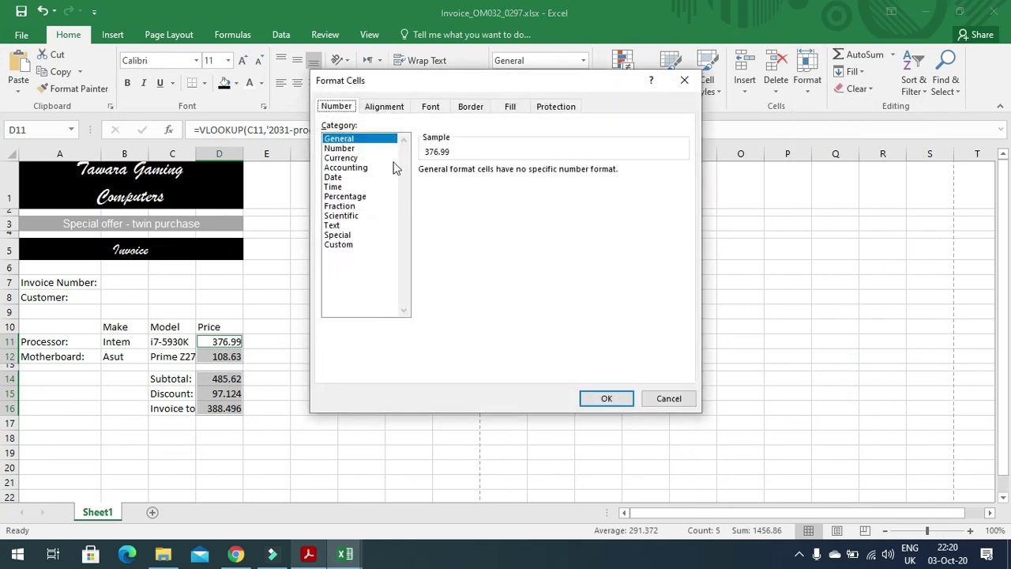
click(359, 158)
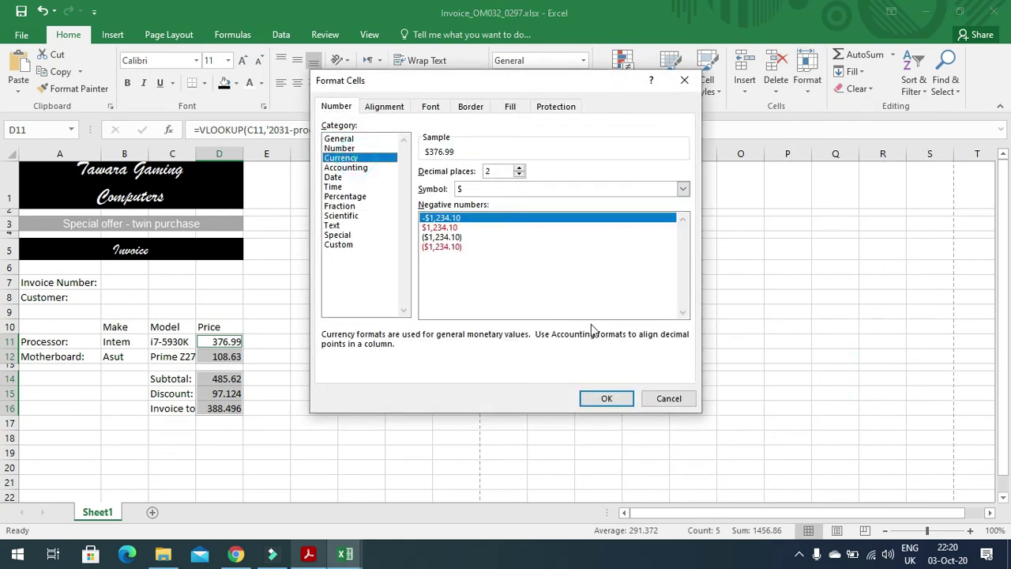
click(606, 399)
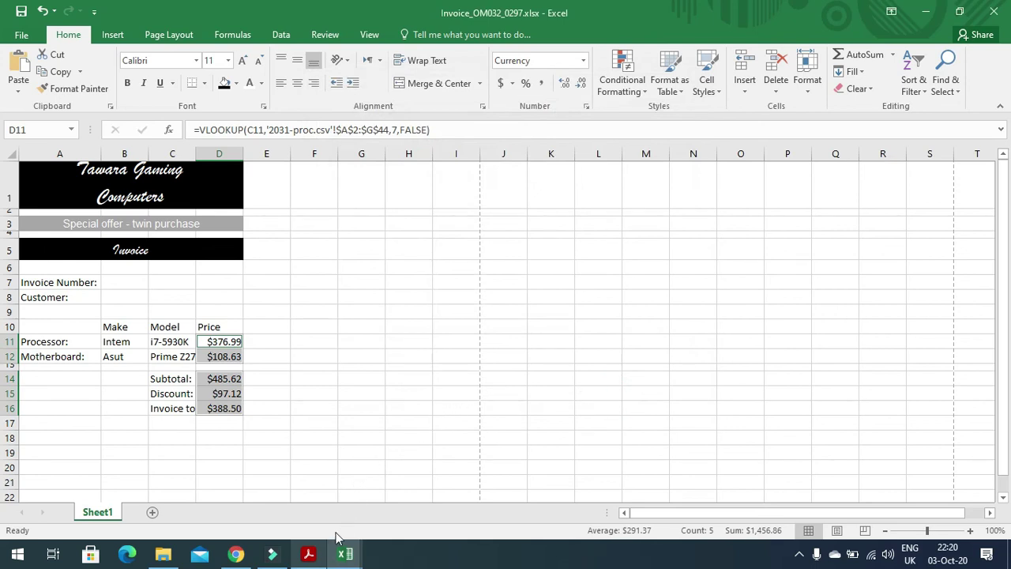
Save the invoice workbook, as the exam paper's next task requires
click(307, 557)
scroll(338, 440, down, 2)
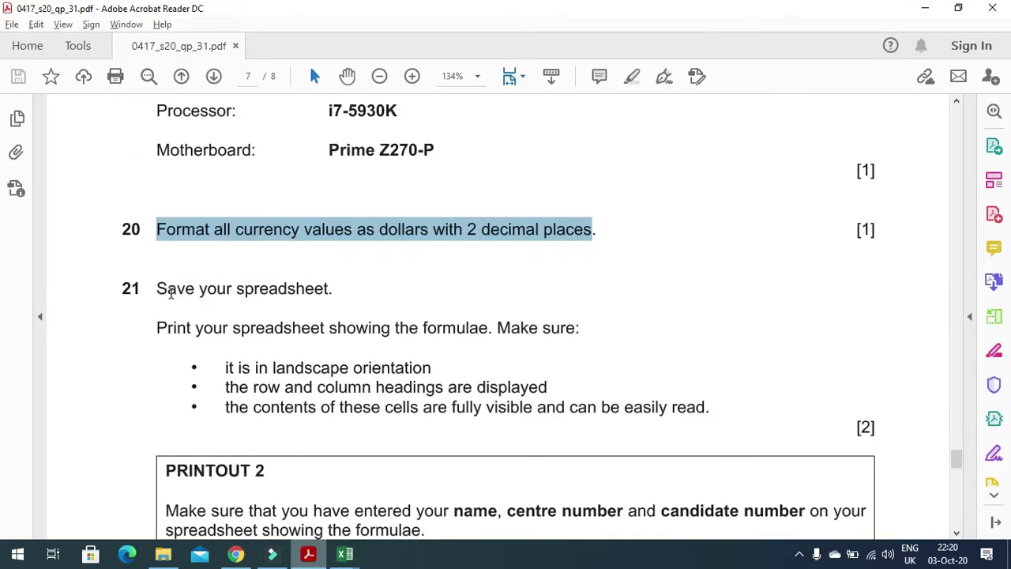
drag(157, 290, 318, 296)
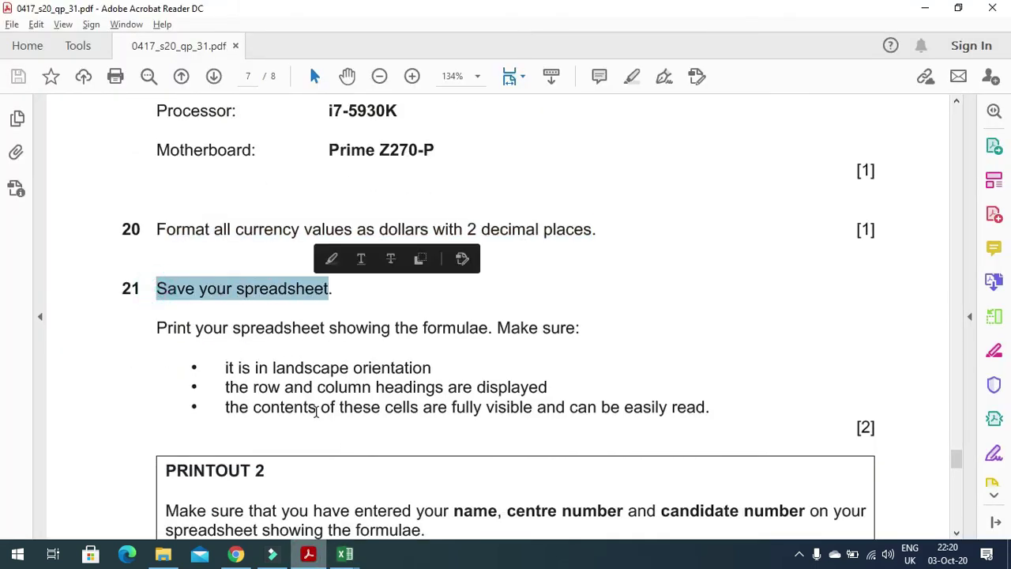
click(345, 554)
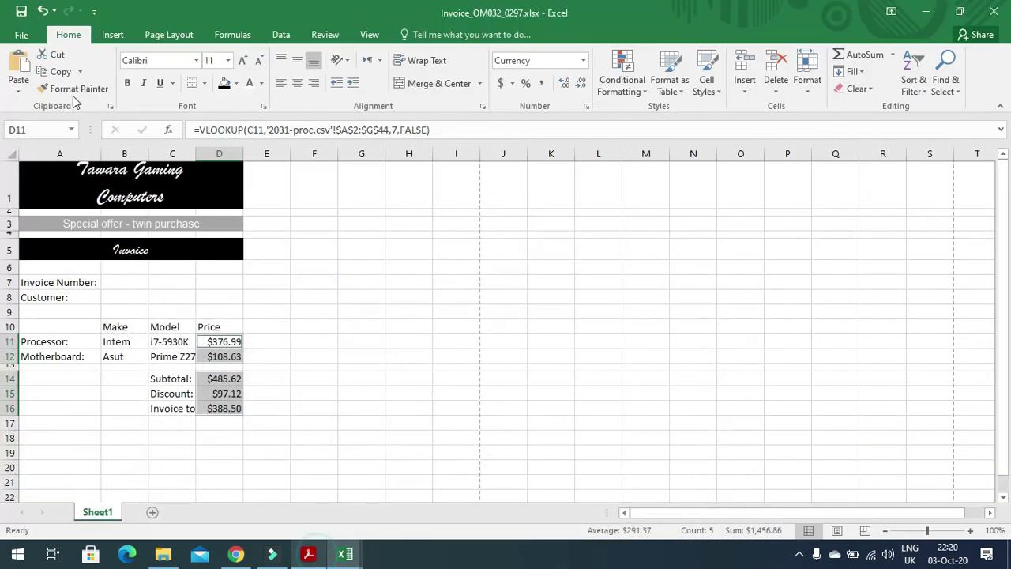
click(21, 12)
Review the printing requirements: formulae shown, landscape, headings, contents fully visible
click(308, 554)
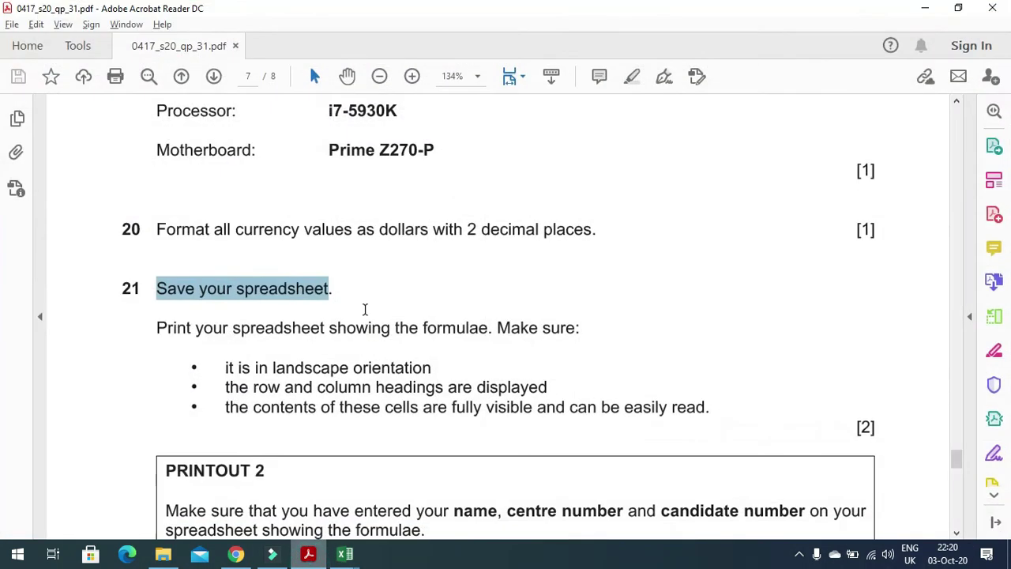
scroll(365, 309, down, 1)
drag(165, 267, 580, 264)
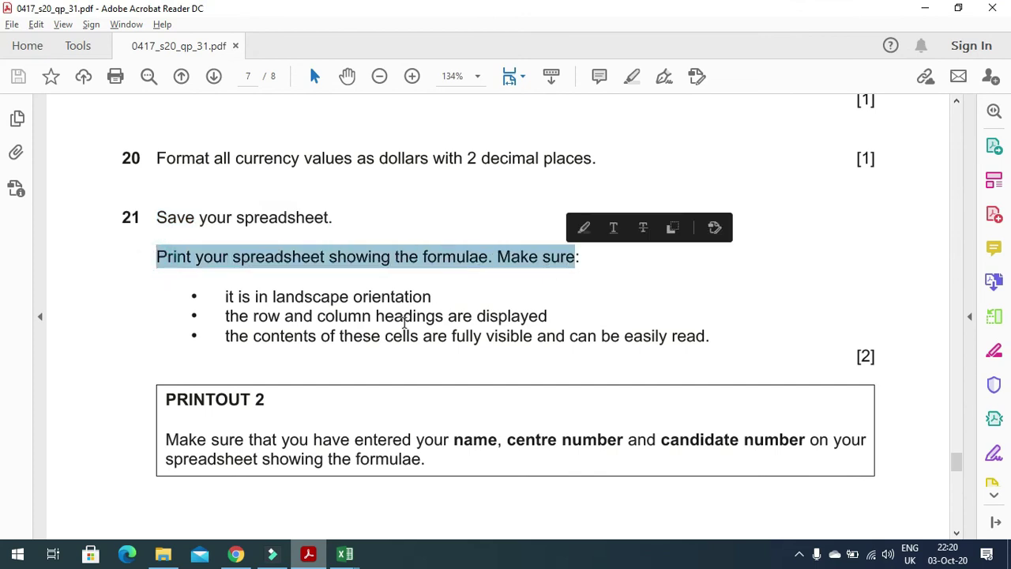
drag(225, 298, 472, 318)
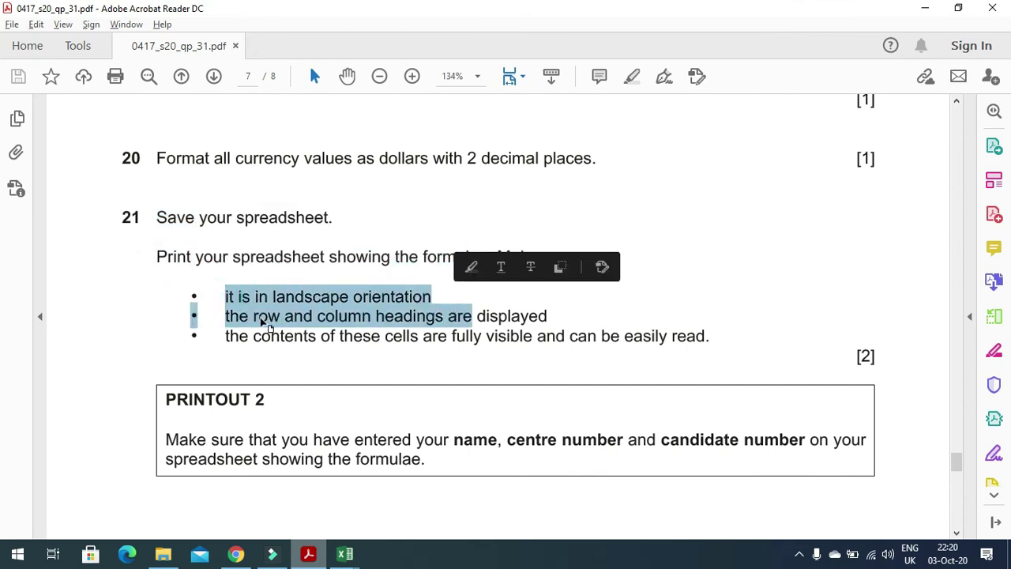
drag(225, 336, 709, 341)
click(345, 556)
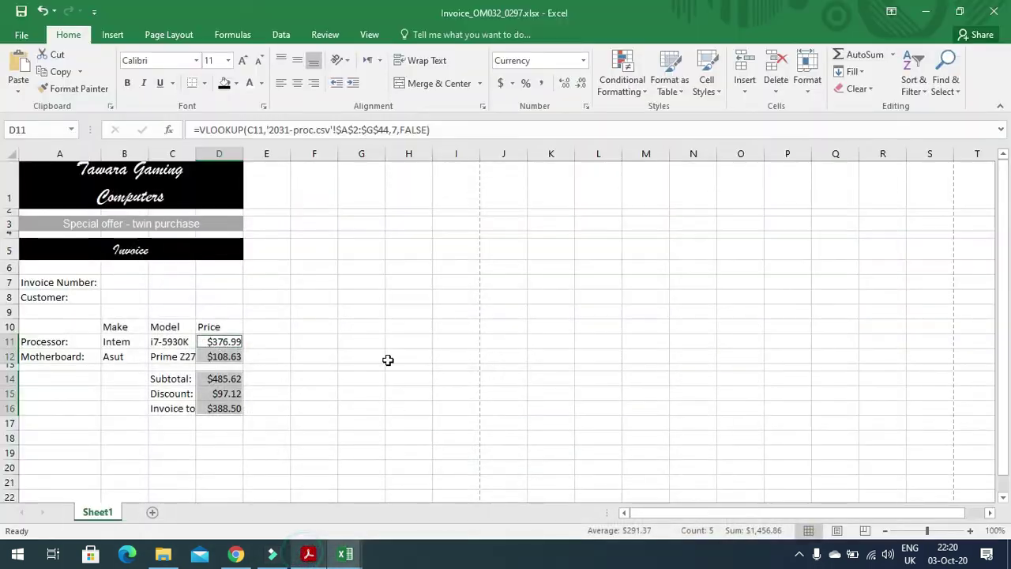
Set the invoice page to Landscape and turn on Show Formulas
click(162, 35)
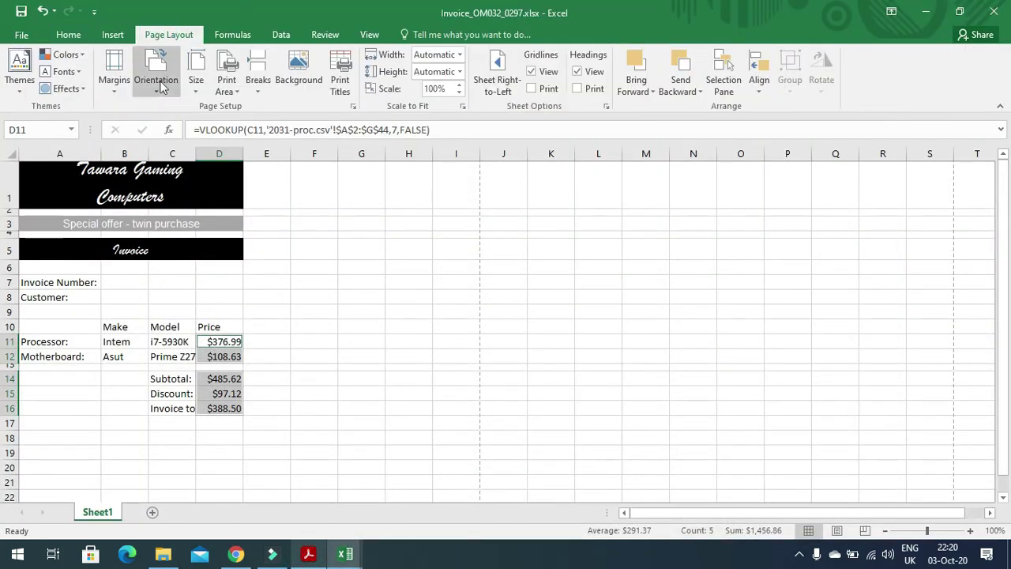
click(158, 79)
click(190, 147)
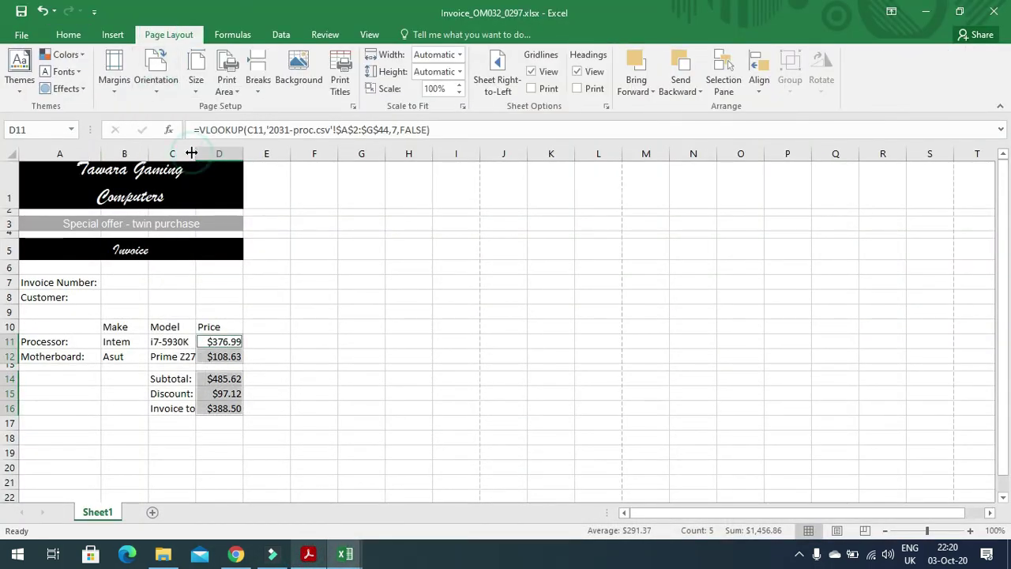
click(232, 35)
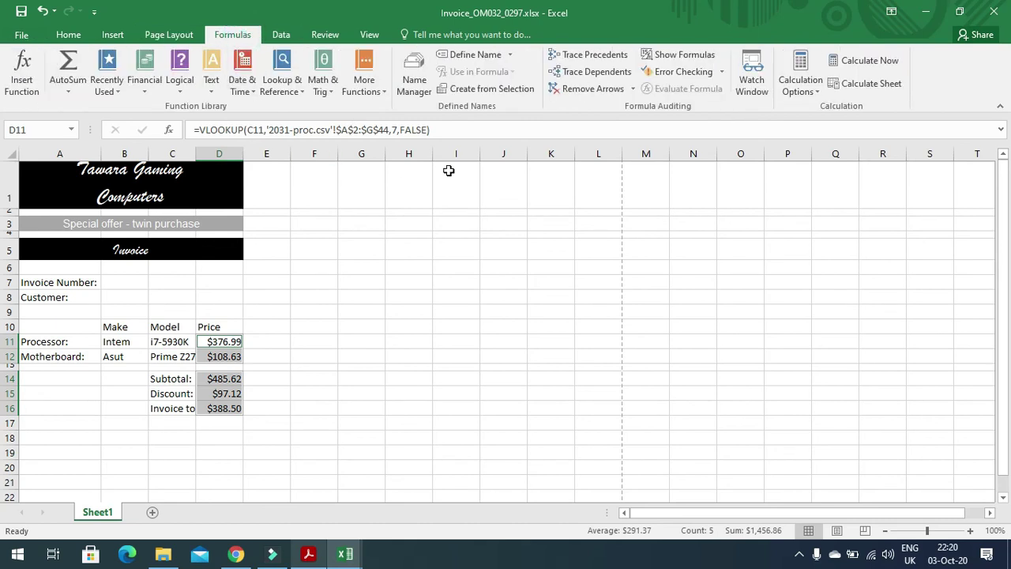
click(684, 56)
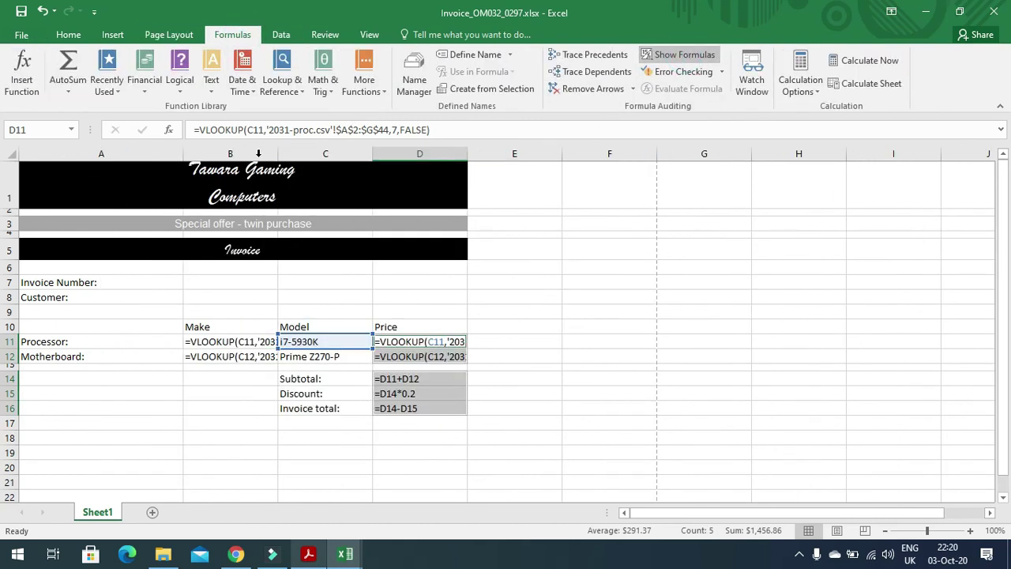
AutoFit columns A, B and D, then drag the page break to fit one page
double_click(182, 154)
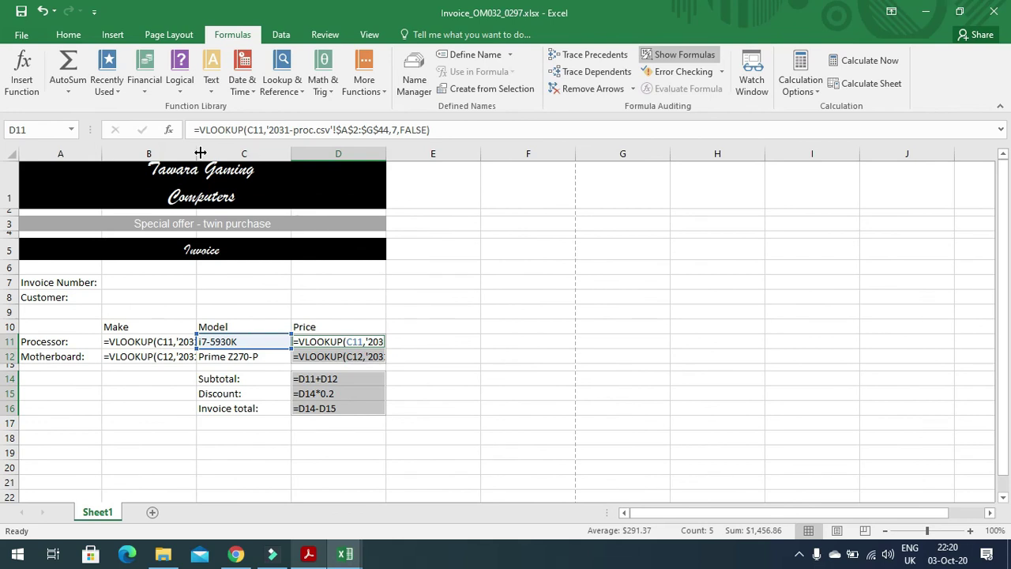
double_click(197, 153)
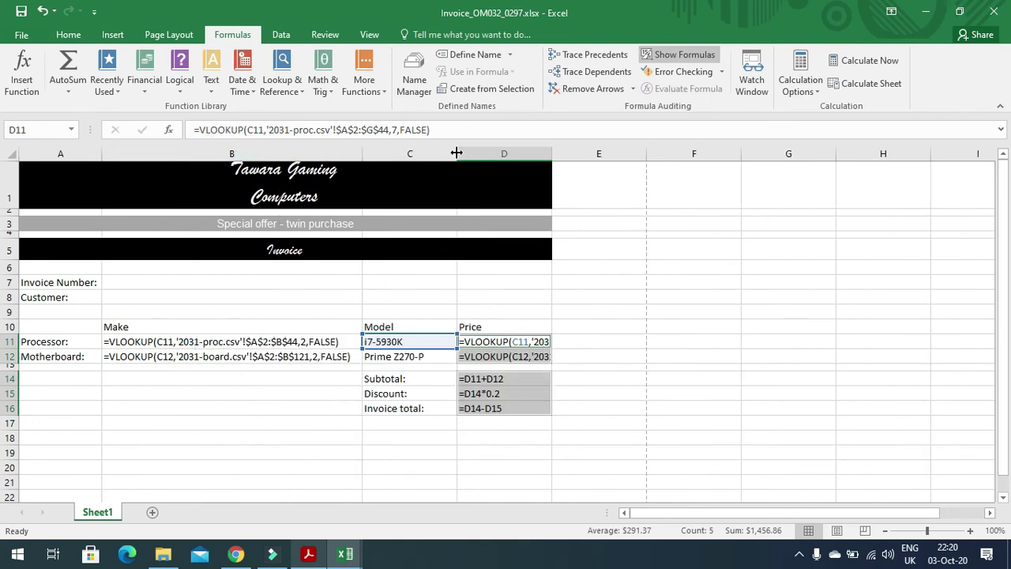
double_click(552, 153)
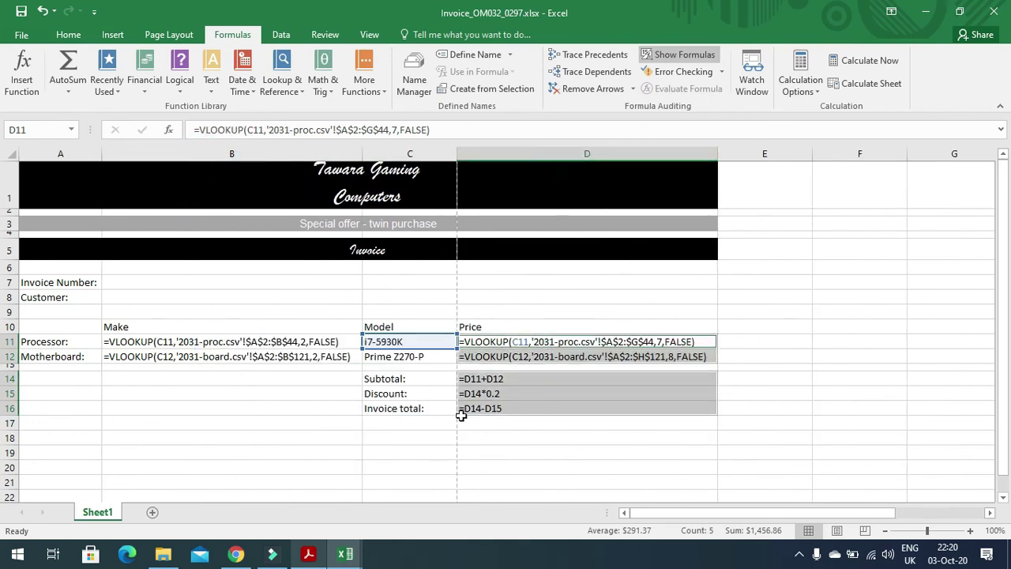
scroll(488, 385, down, 2)
scroll(593, 447, up, 2)
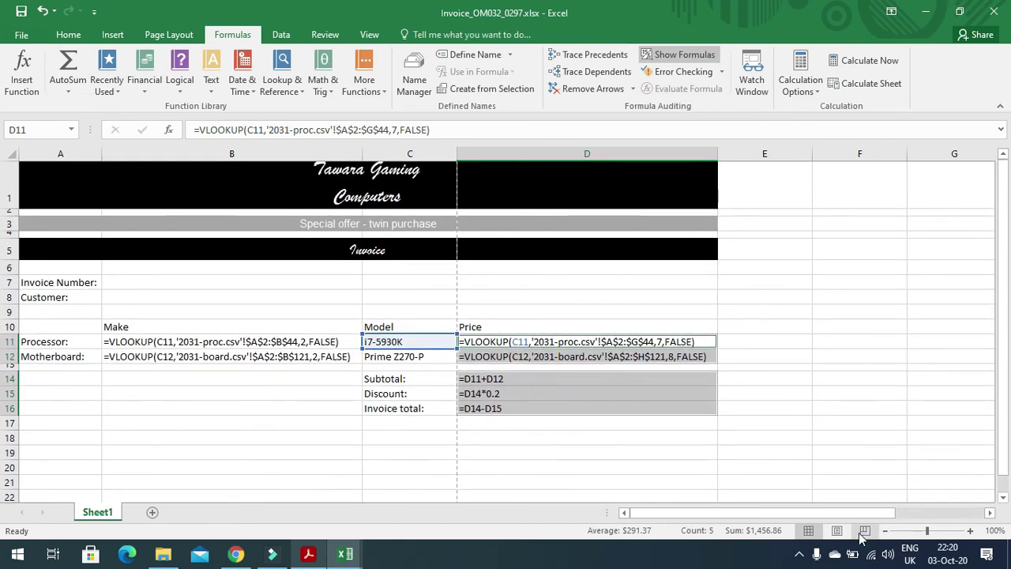
click(864, 530)
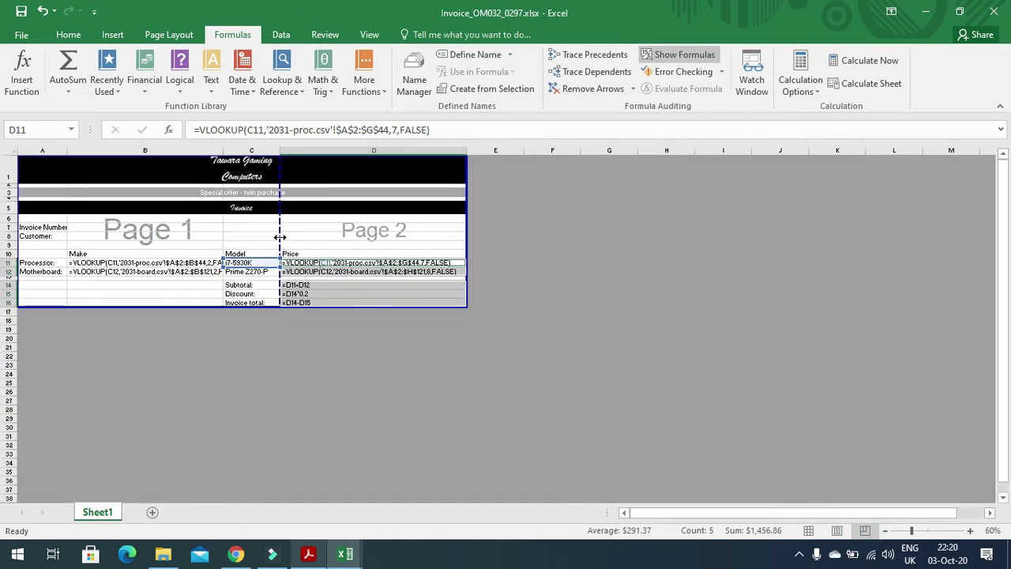
drag(466, 248, 472, 251)
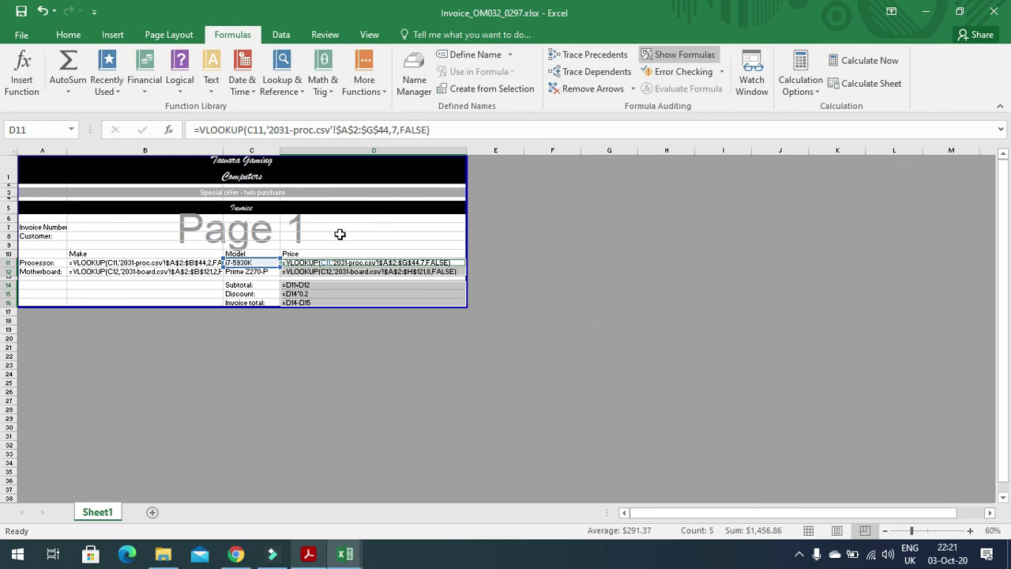
Turn on printing of row and column headings in Page Setup
click(21, 36)
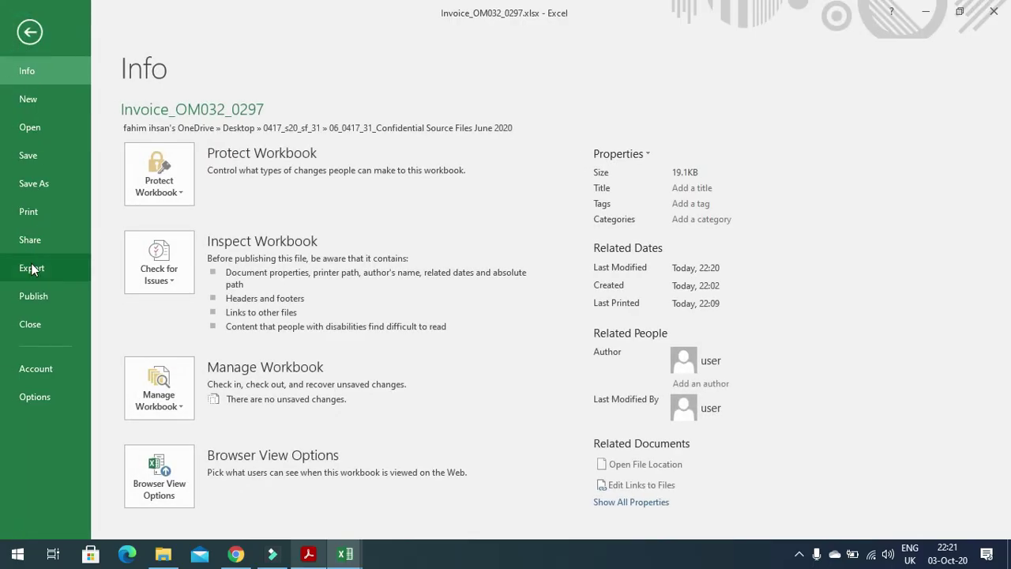
click(33, 211)
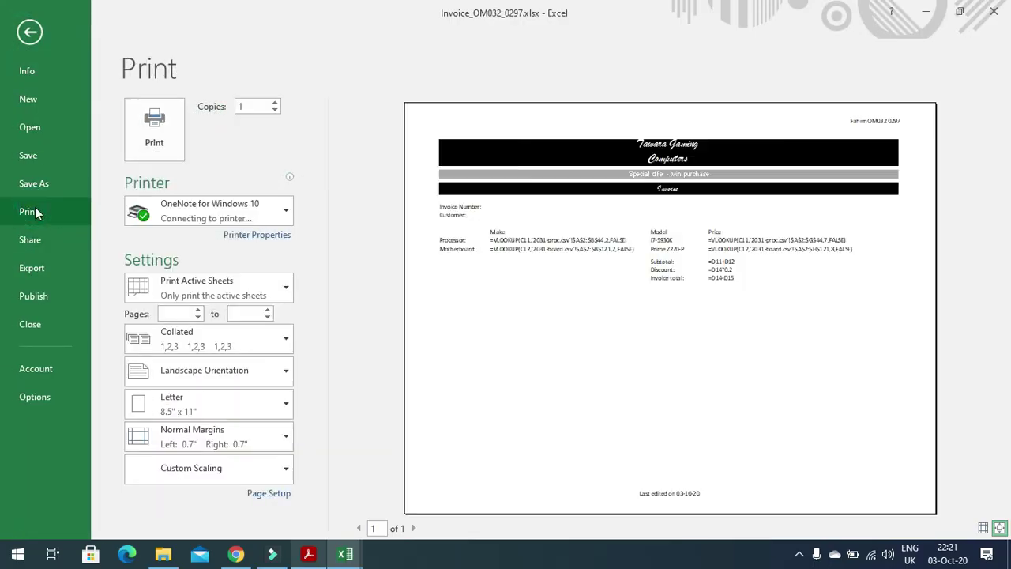
click(268, 493)
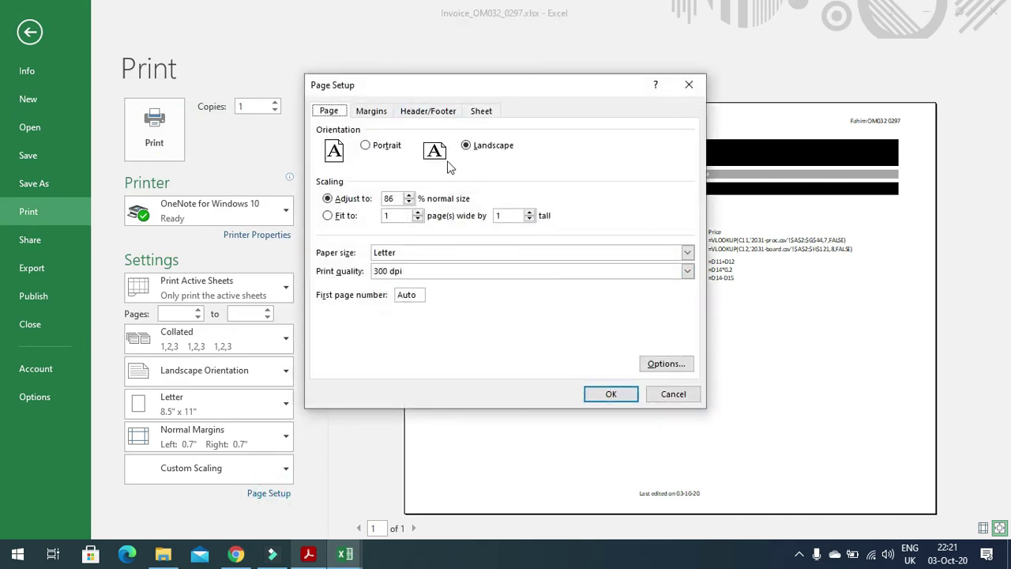
click(481, 111)
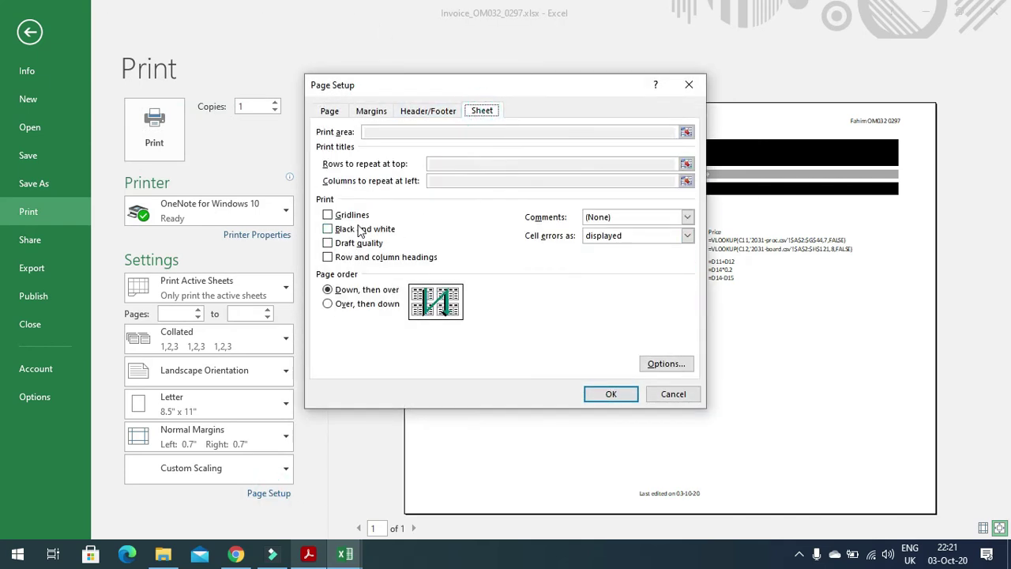
click(360, 256)
click(610, 393)
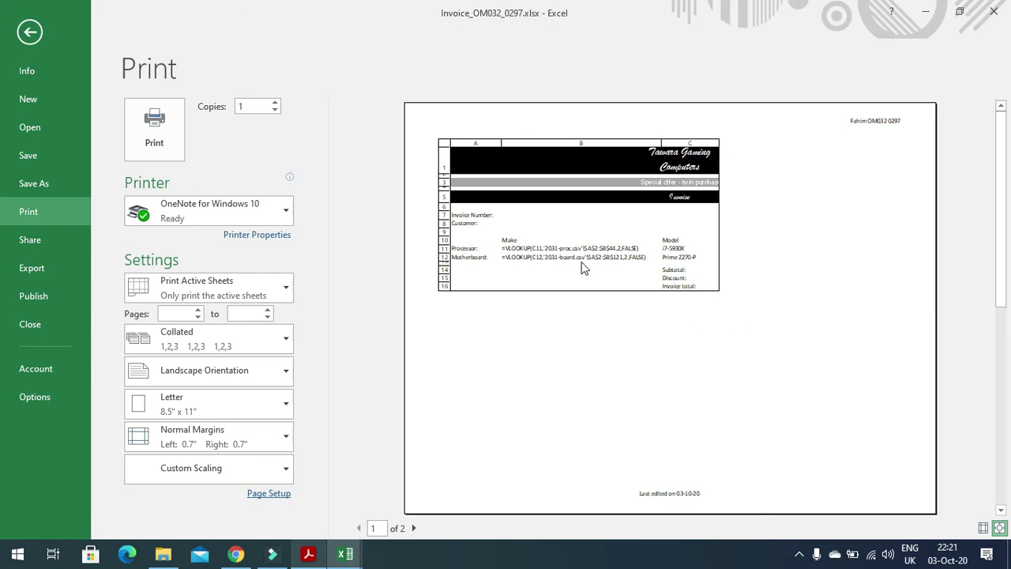
Adjust the page break and recheck the single landscape formula page in print preview
click(30, 32)
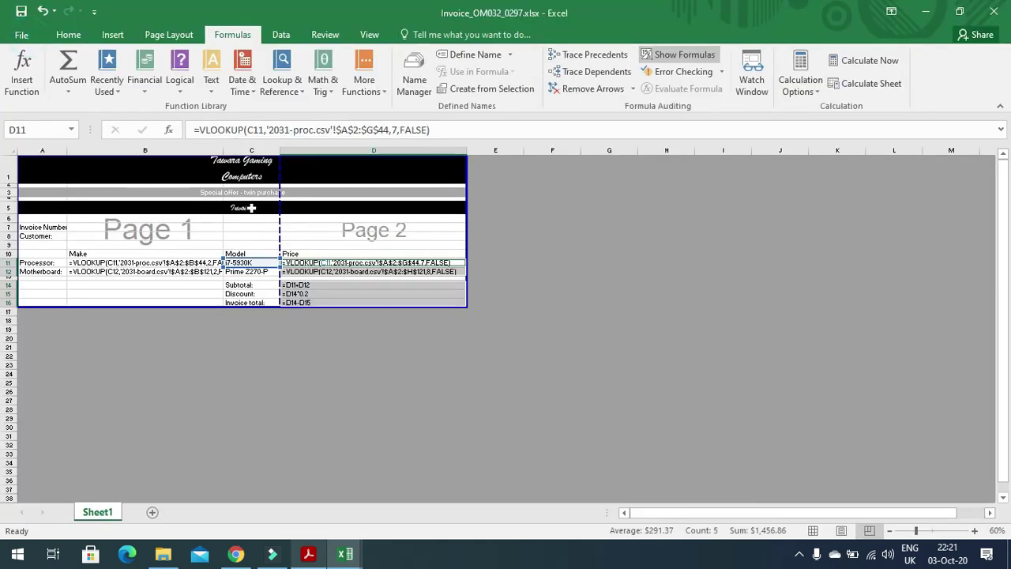
drag(275, 225, 467, 248)
click(21, 35)
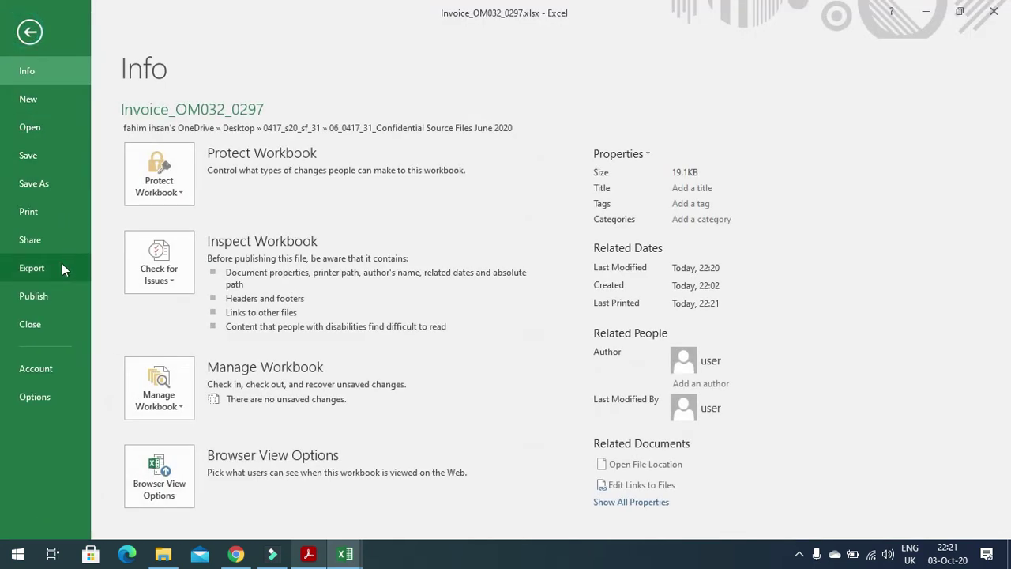
click(43, 214)
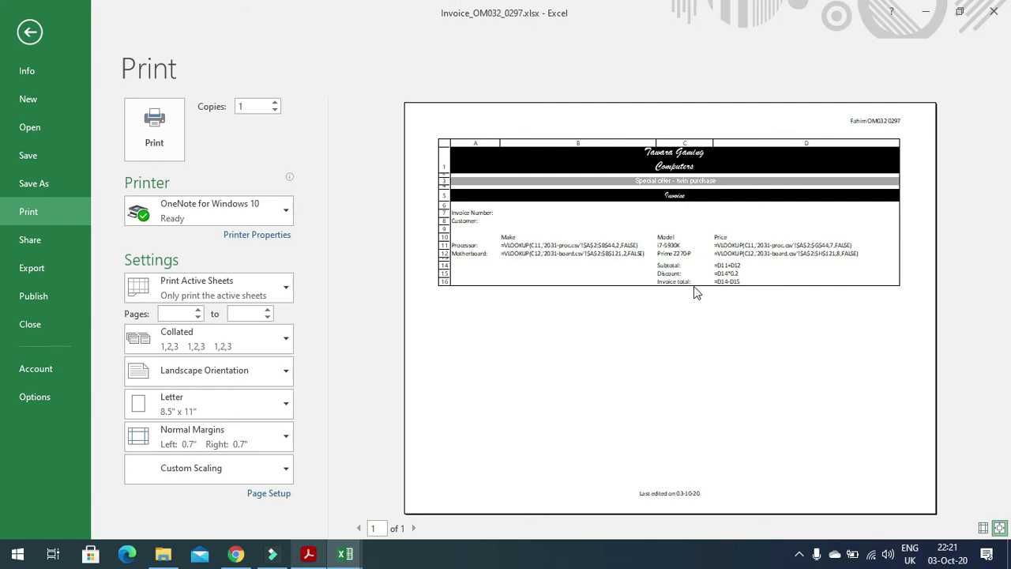
key(Escape)
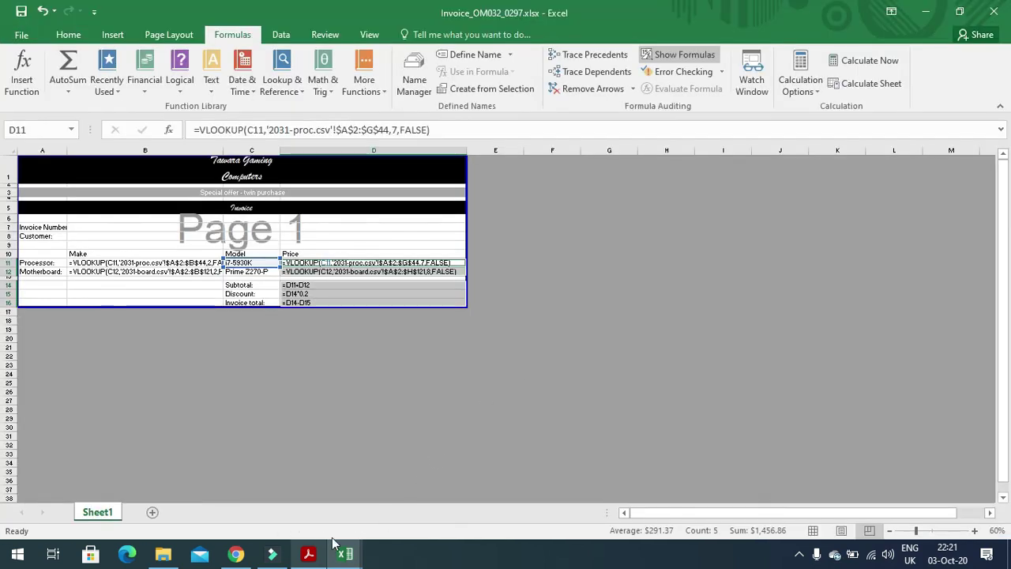
click(308, 553)
Read question 22 on page 8 and minimise the exam paper
scroll(370, 410, down, 10)
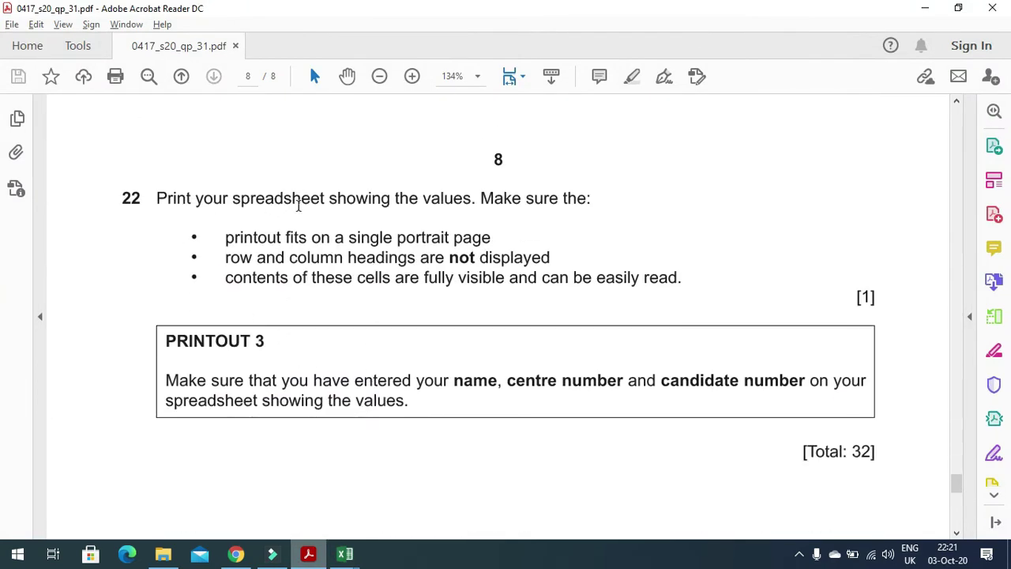
scroll(331, 486, down, 3)
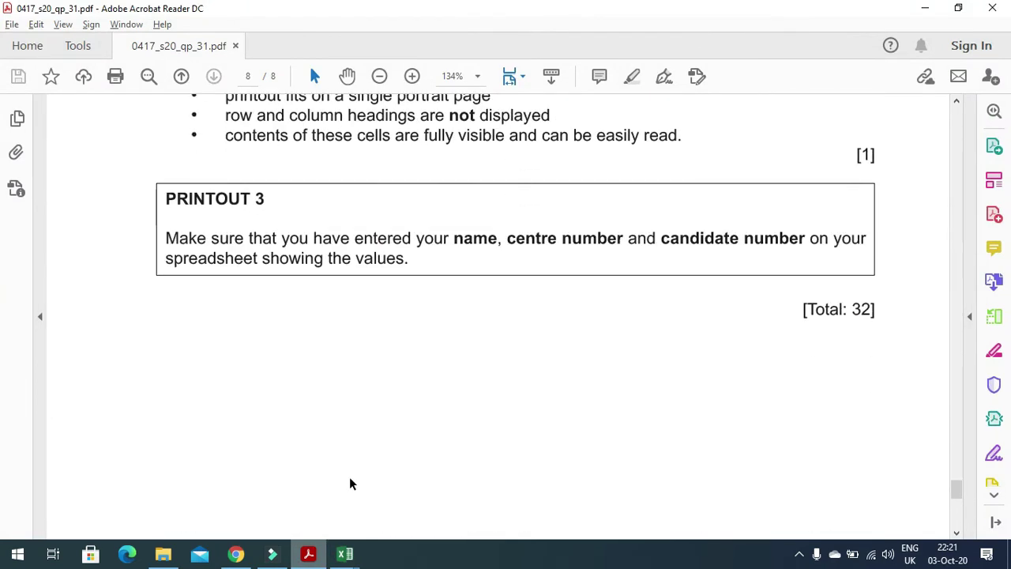
click(309, 553)
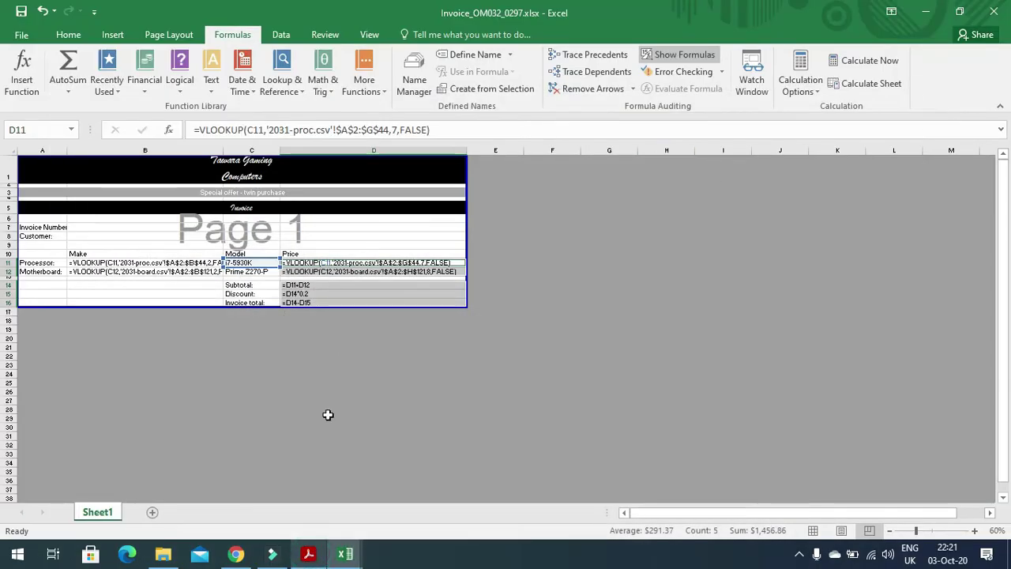
Turn off Show Formulas, return to Normal view, and AutoFit columns A to D
click(685, 55)
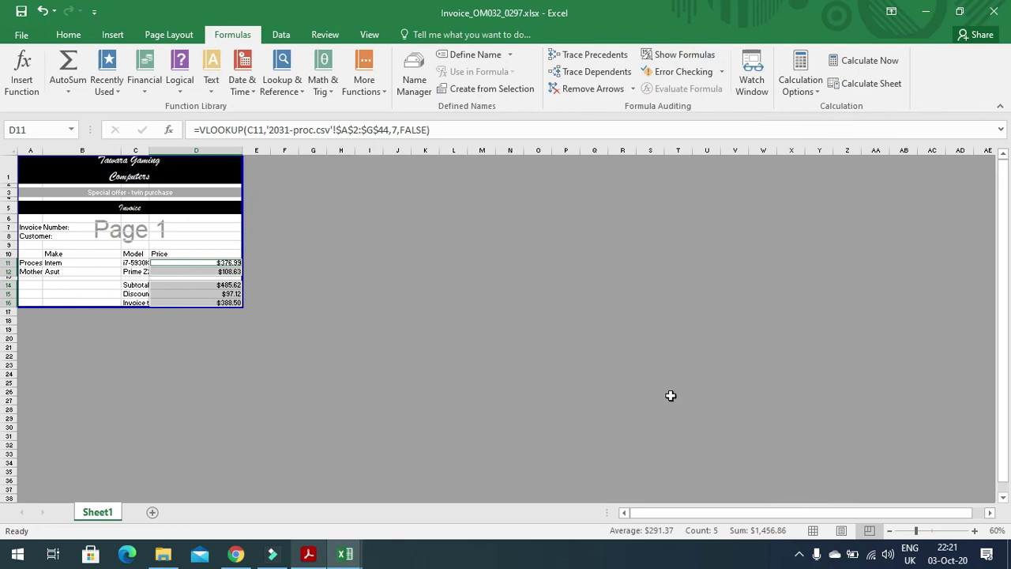
click(813, 530)
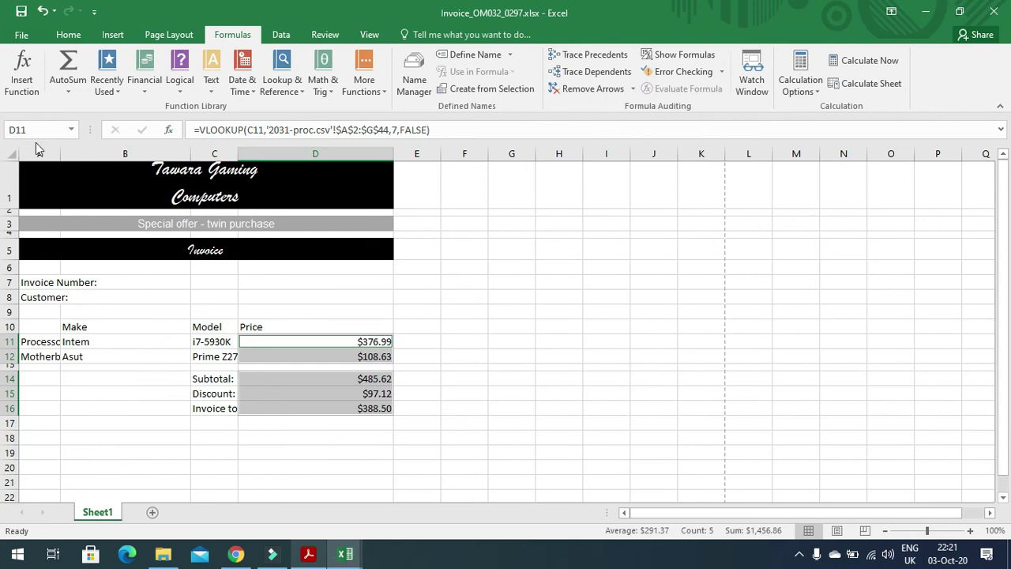
double_click(63, 151)
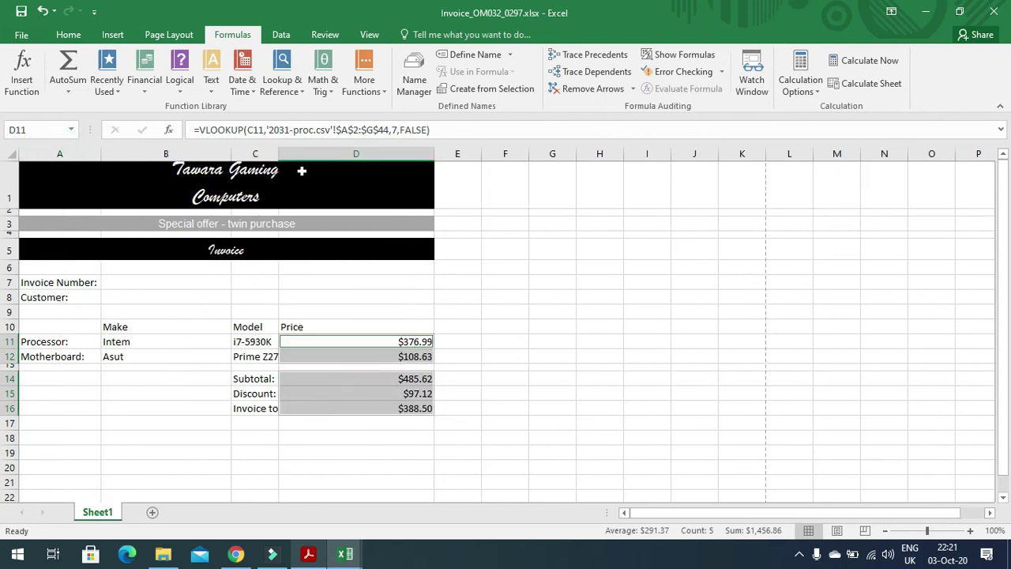
double_click(279, 153)
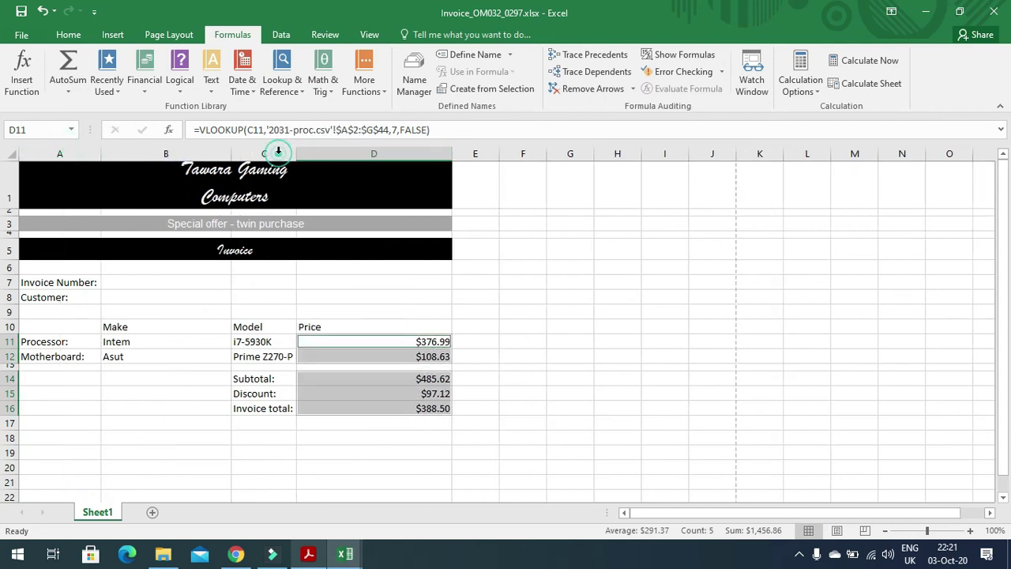
double_click(231, 154)
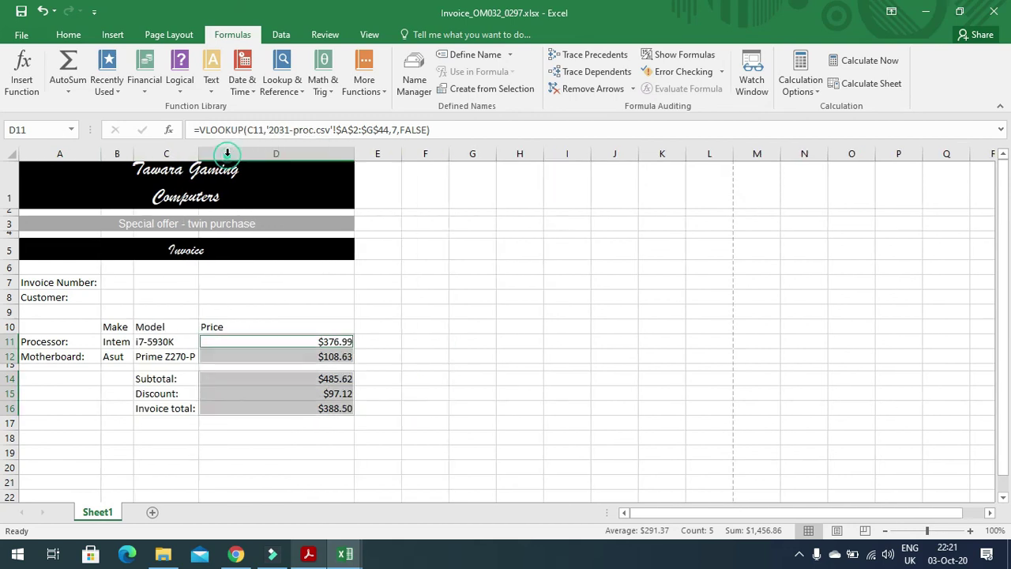
double_click(355, 146)
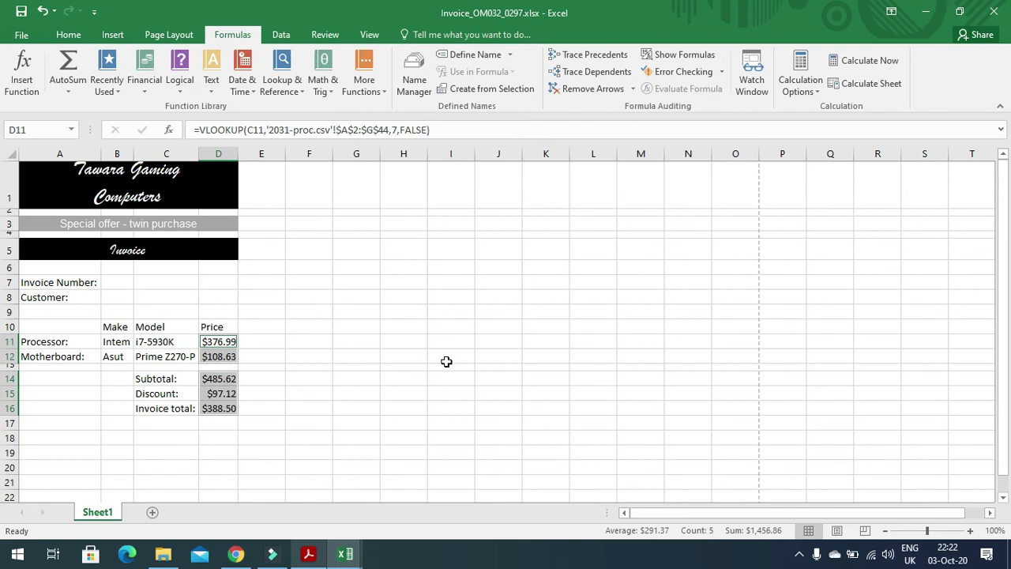
Set the page orientation to Portrait and confirm the portrait and headings requirements
click(174, 34)
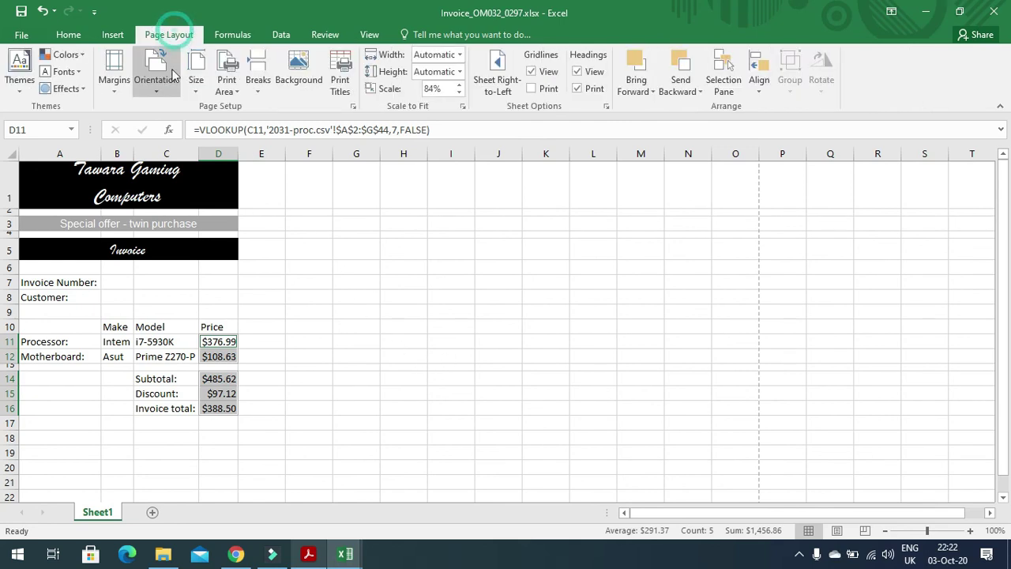
click(162, 91)
click(181, 119)
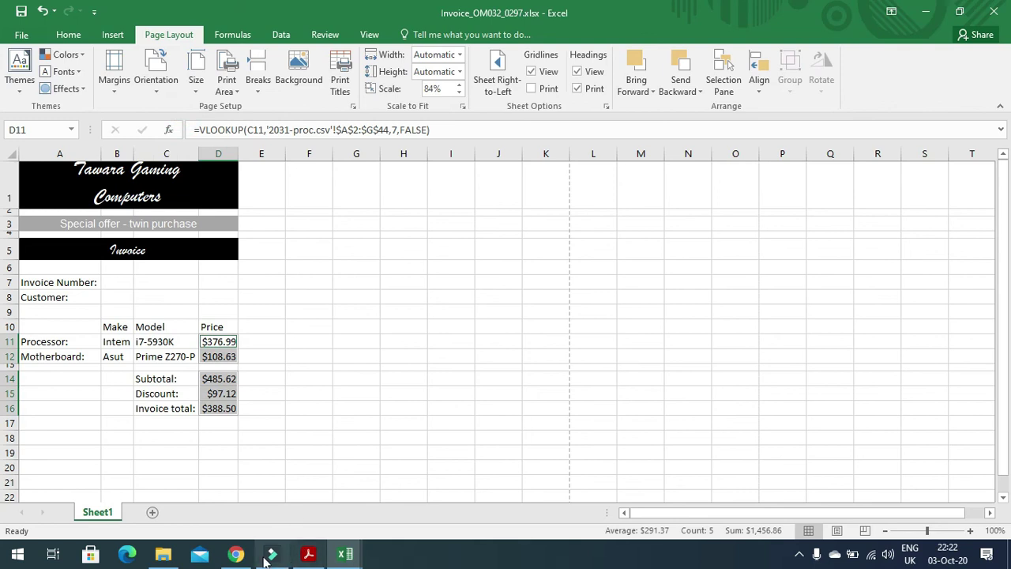
click(294, 558)
scroll(301, 227, up, 1)
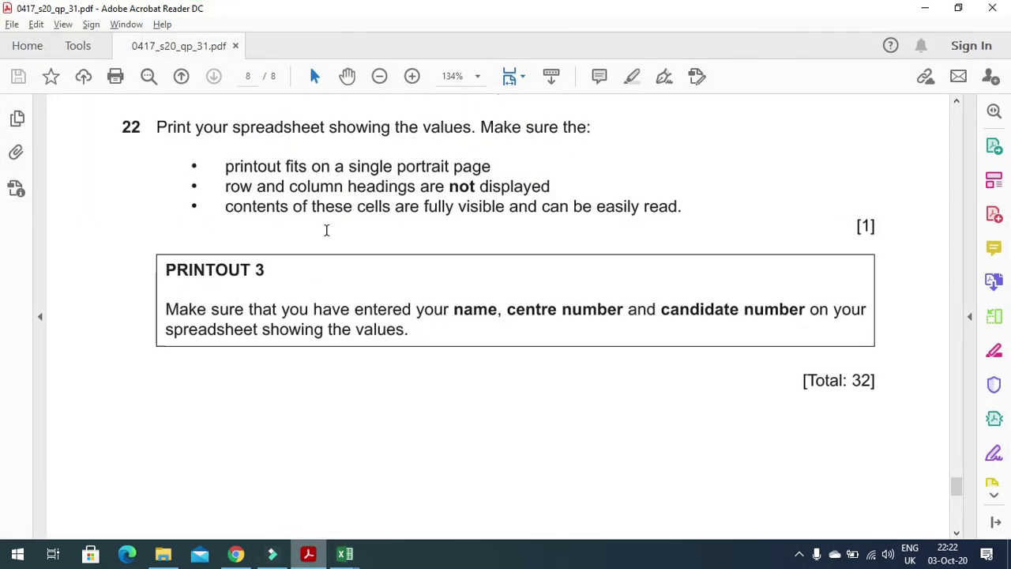
drag(499, 171, 395, 201)
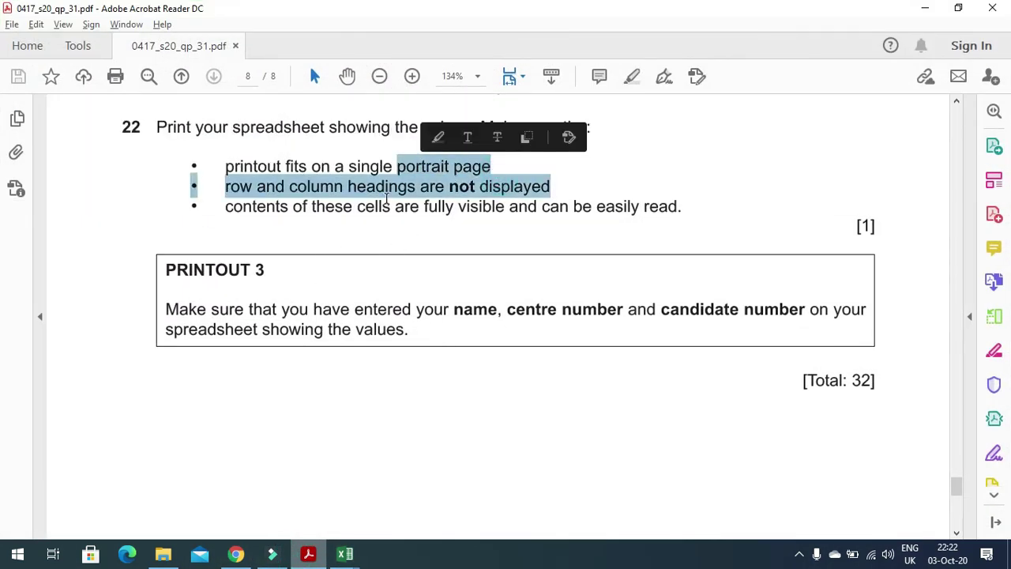
click(345, 554)
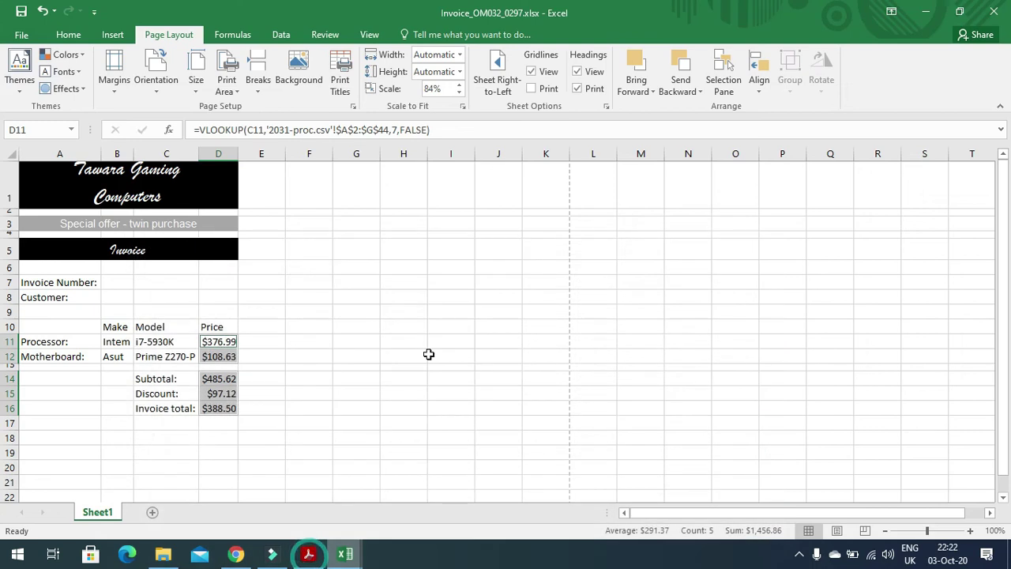
Turn off printing of row and column headings in Page Setup
click(17, 34)
click(38, 215)
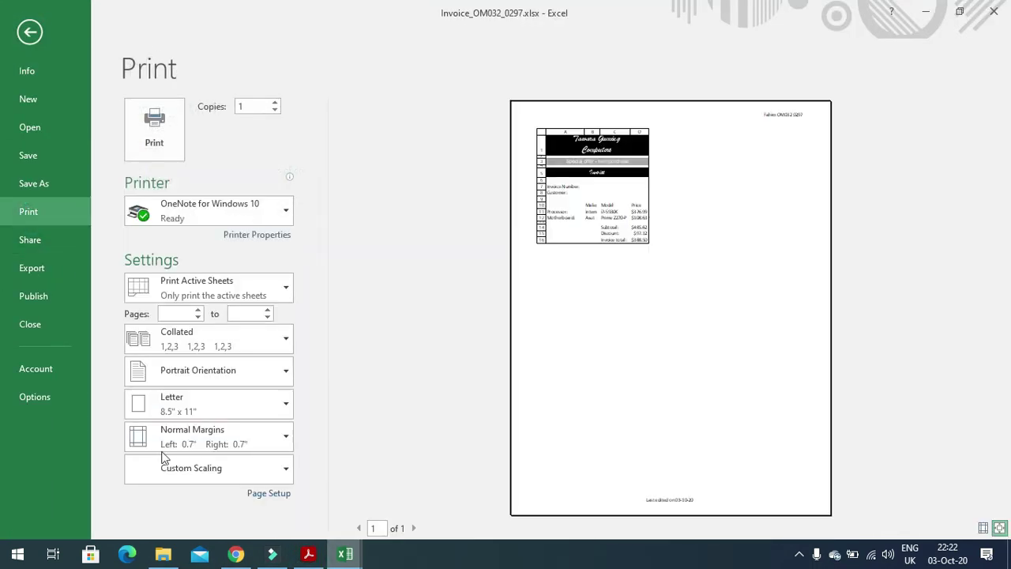
click(269, 493)
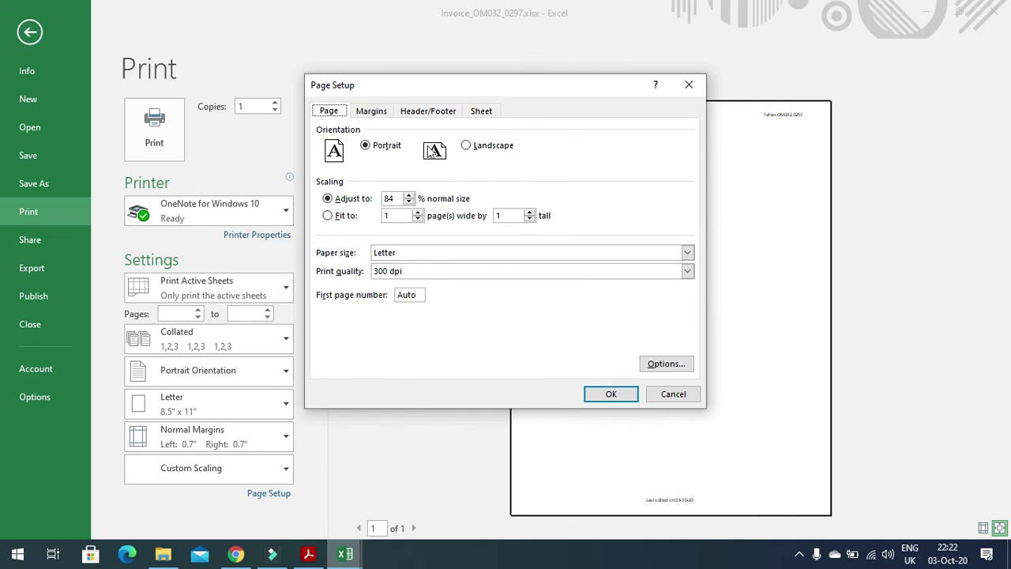
click(477, 111)
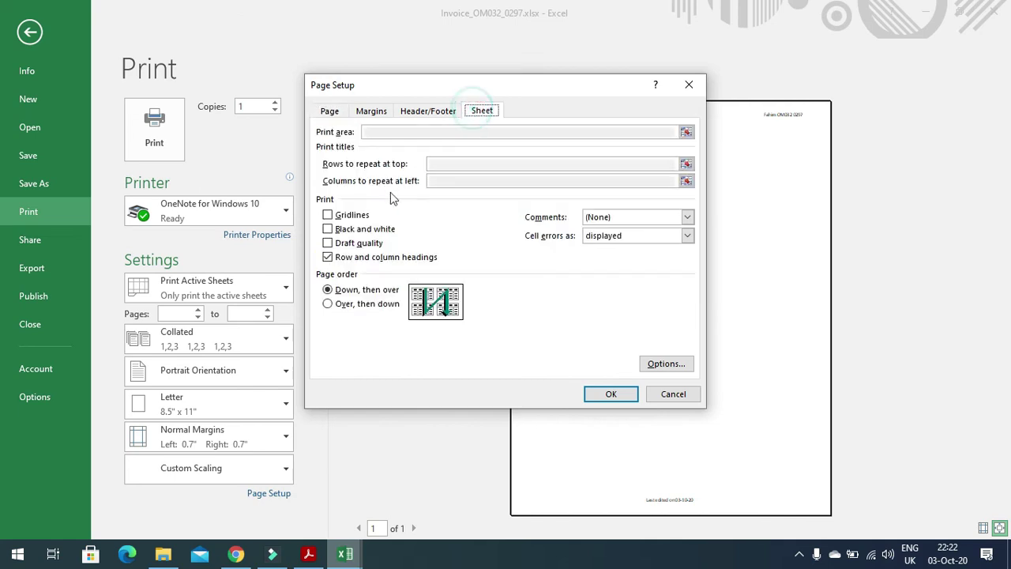
click(353, 258)
click(625, 399)
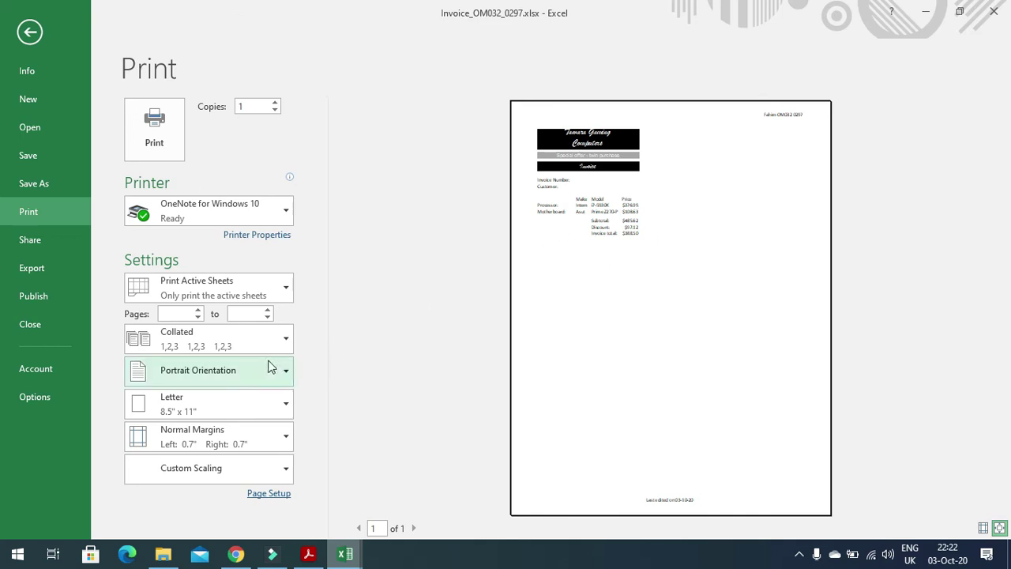
Set the print scaling to 100% in Page Setup
click(269, 494)
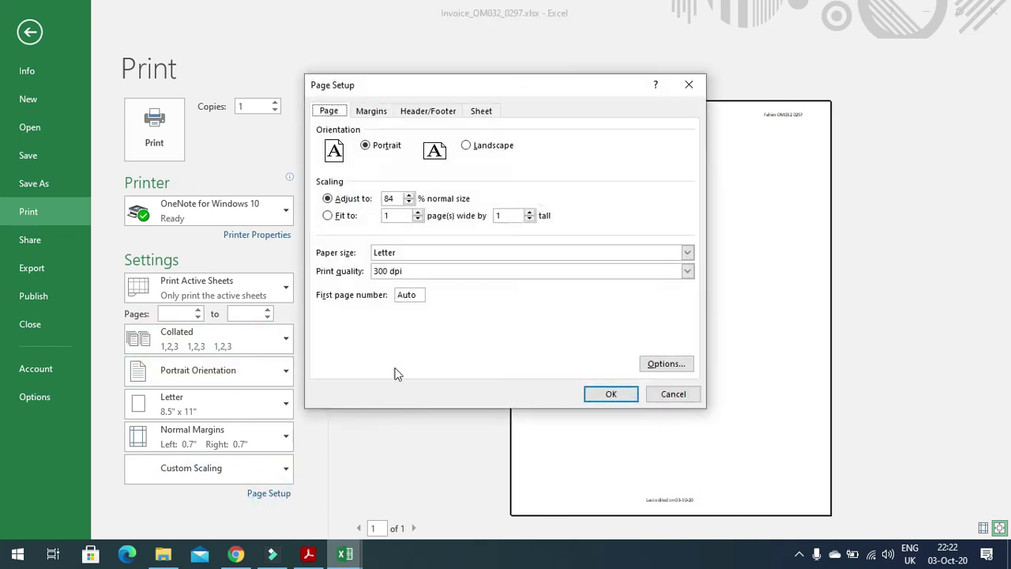
click(408, 195)
click(409, 195)
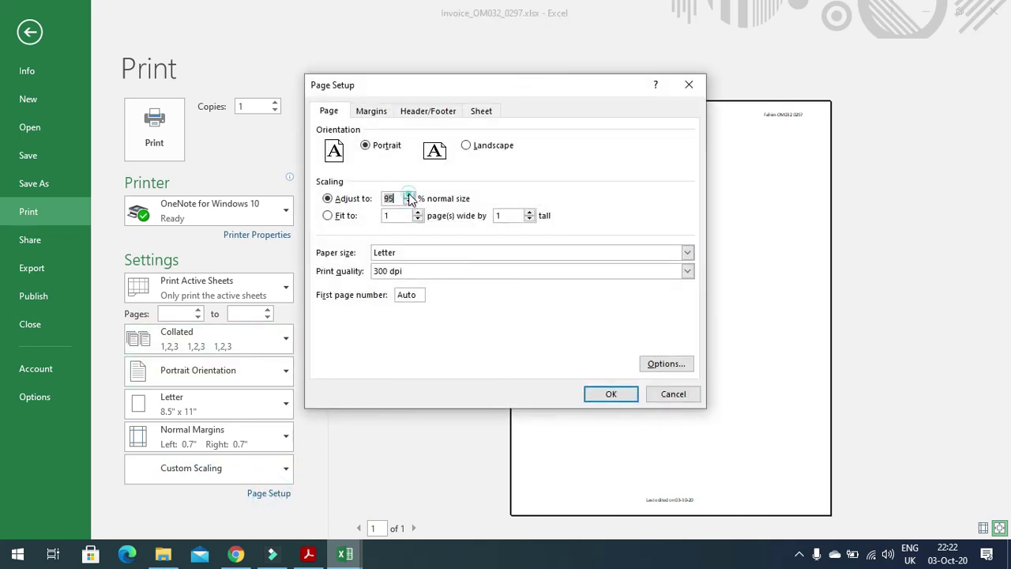
click(409, 195)
click(613, 394)
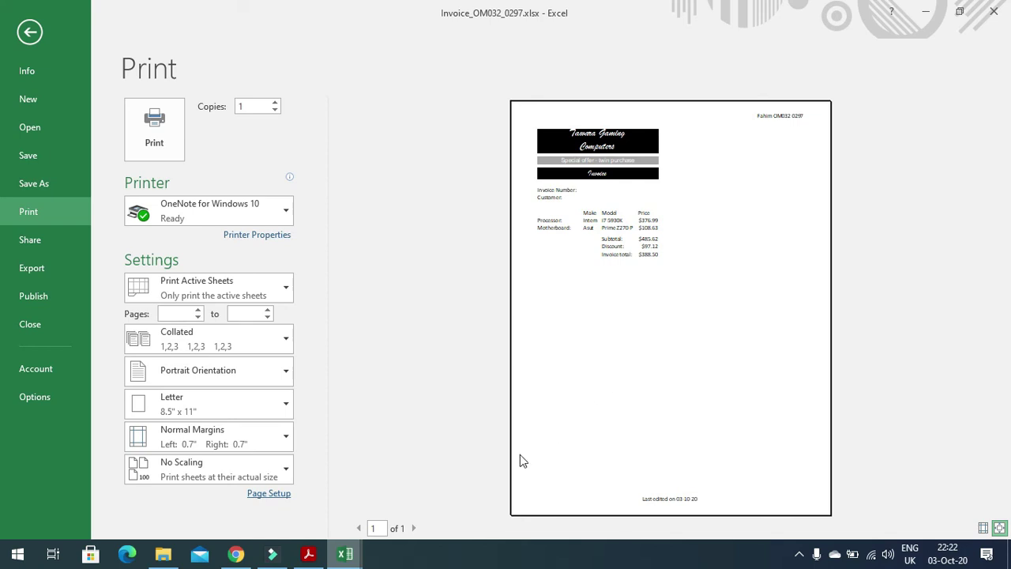
Return to task 22 on the exam paper and clear the highlighted requirement
click(309, 553)
scroll(484, 401, down, 3)
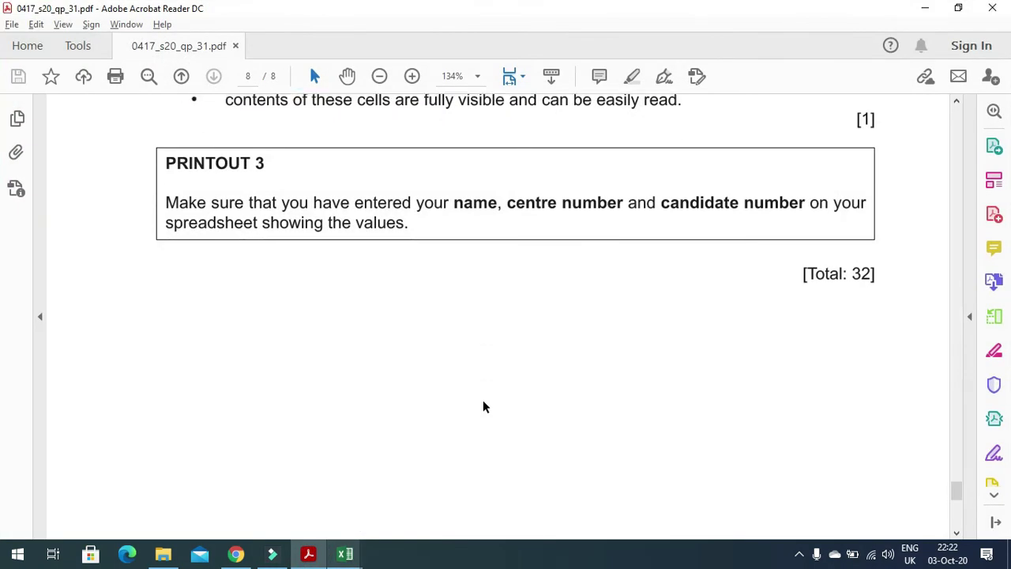
scroll(485, 407, up, 3)
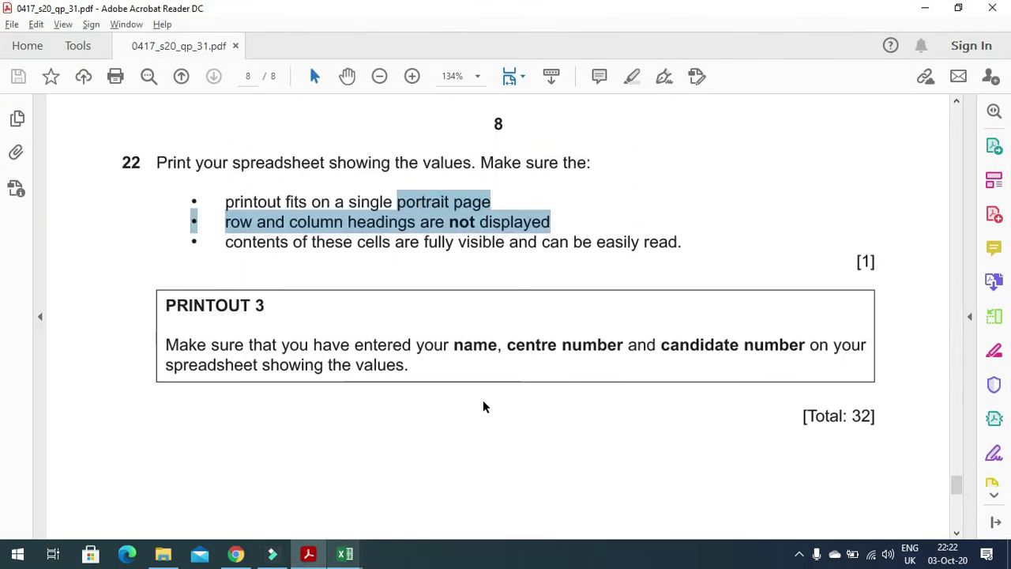
click(484, 407)
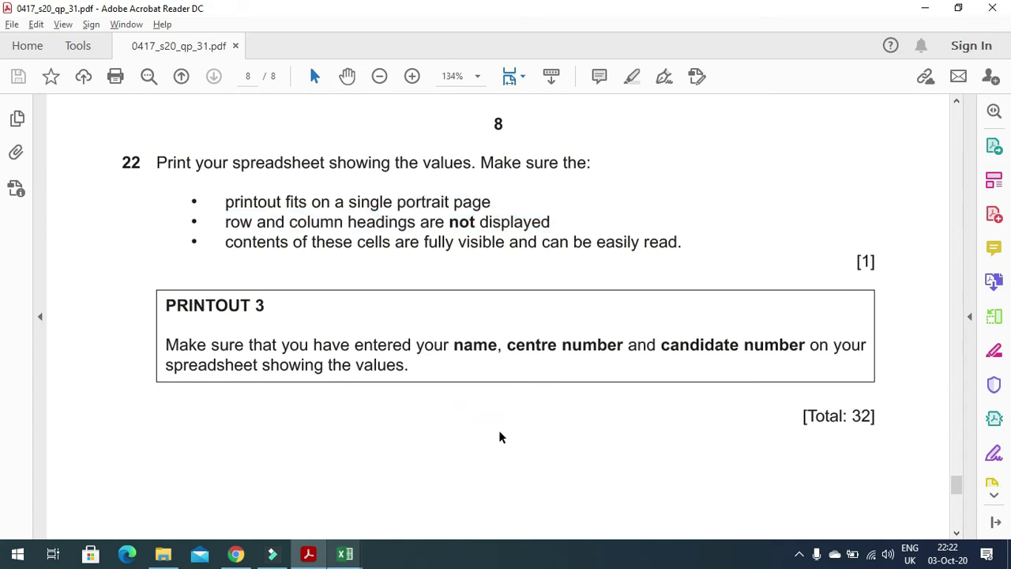